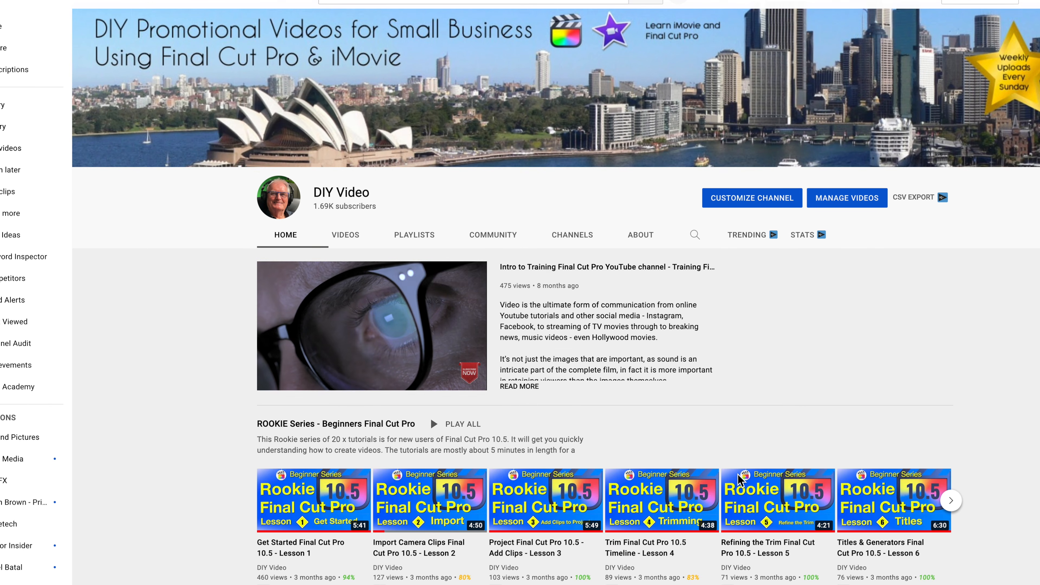
pyautogui.scroll(-4, 739, 480)
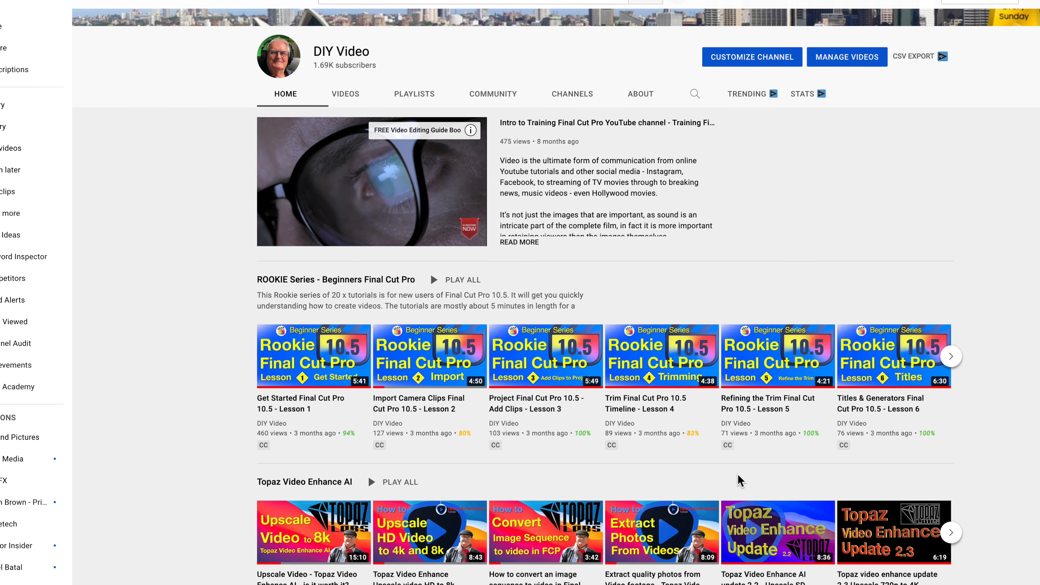
pyautogui.scroll(-3, 739, 479)
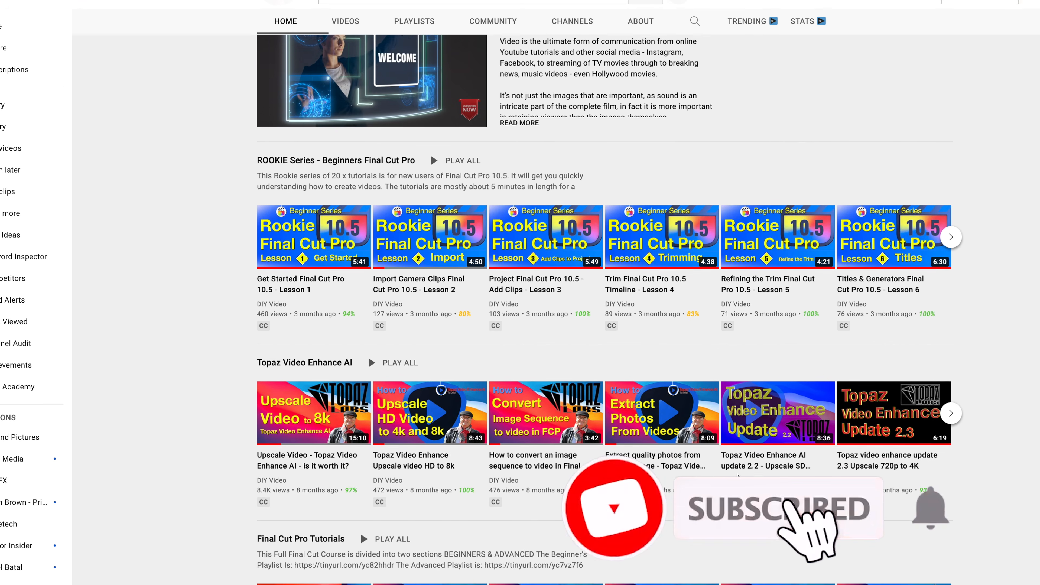
pyautogui.scroll(-5, 738, 476)
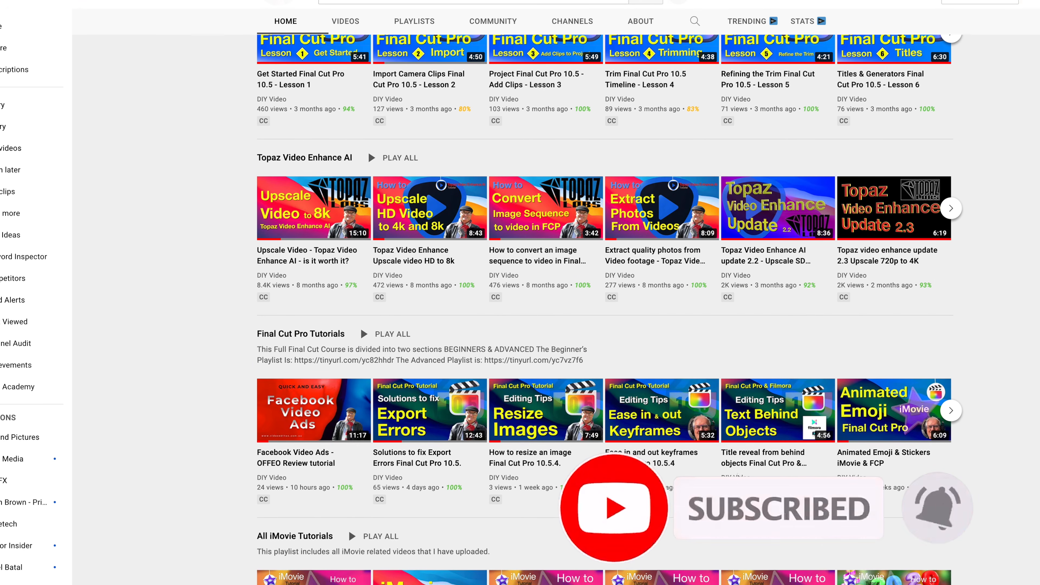
pyautogui.scroll(-3, 738, 475)
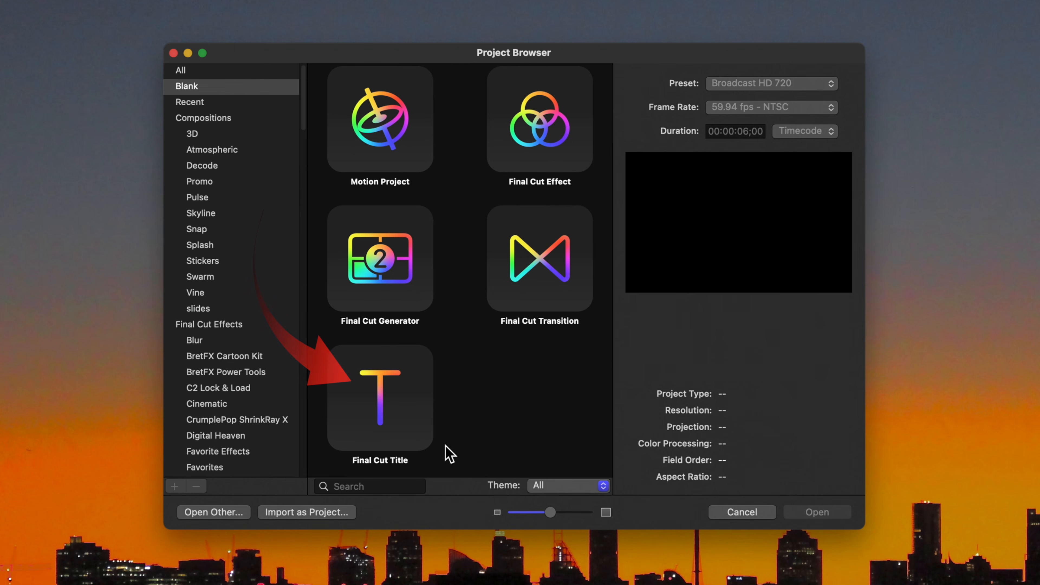
# Create a new Final Cut Title project using the Broadcast HD 720 preset at 50 fps.
pyautogui.click(389, 410)
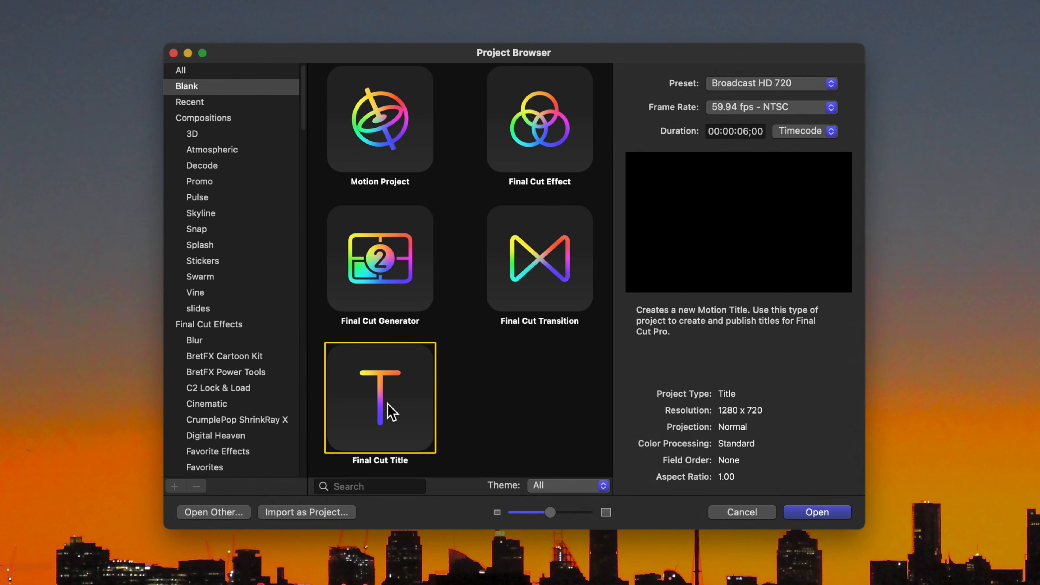
pyautogui.click(815, 107)
pyautogui.click(815, 94)
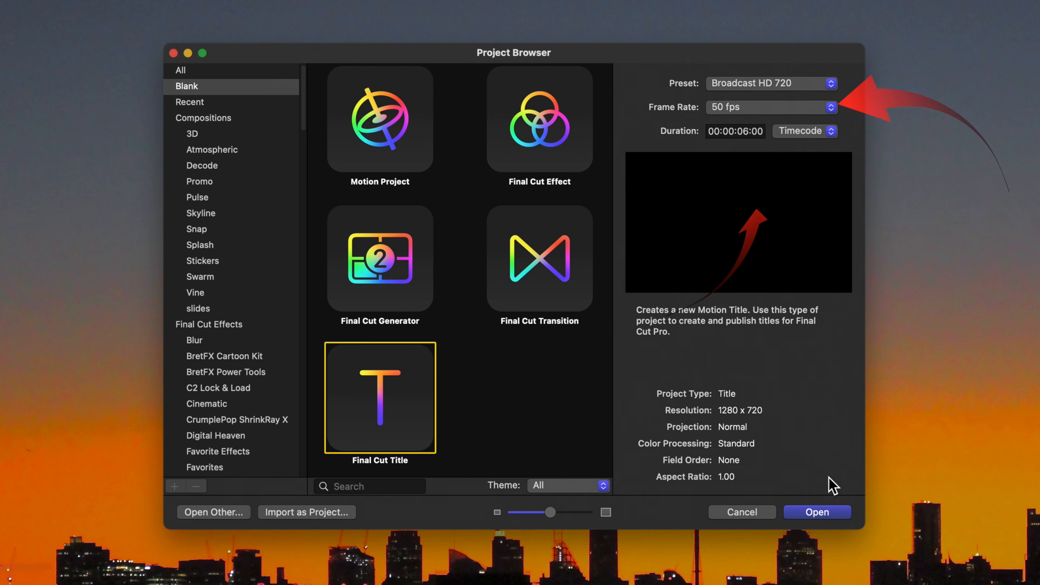
pyautogui.click(817, 512)
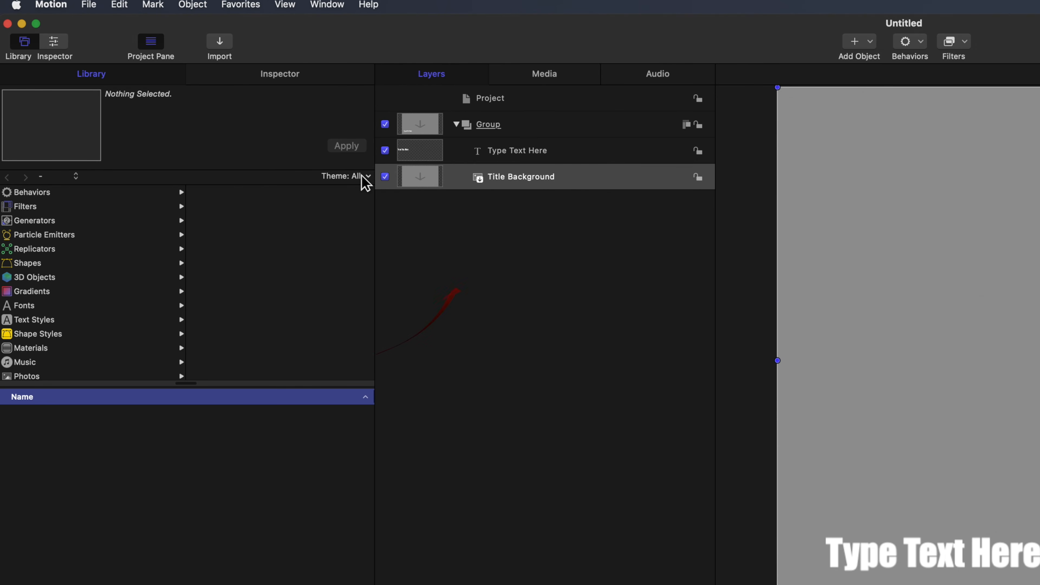
# Delete the Title Background layer and rename the group containing the text layer as Text Group.
pyautogui.click(620, 176)
pyautogui.press('Delete')
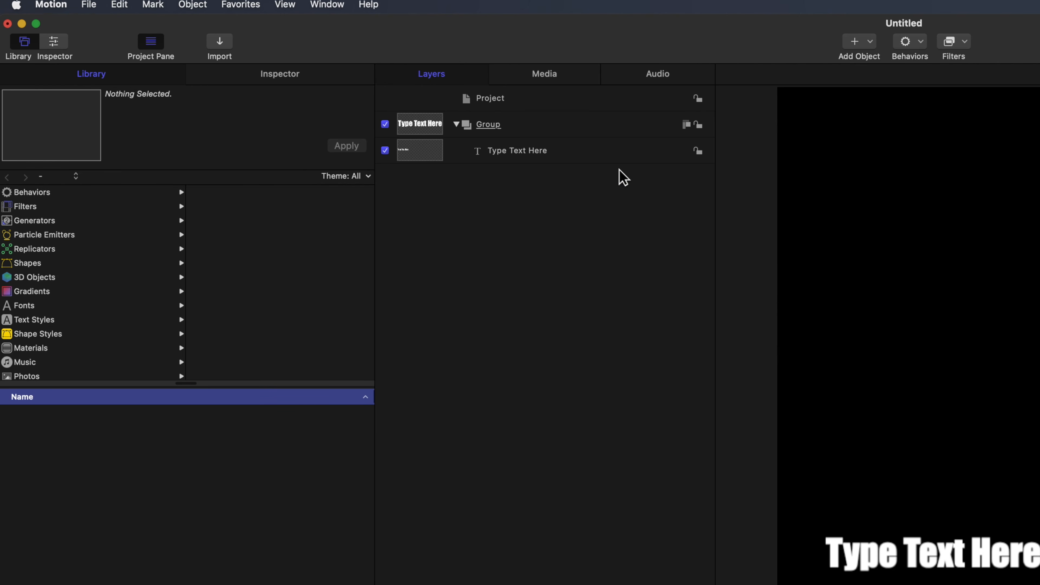
pyautogui.doubleClick(488, 124)
pyautogui.write('Te')
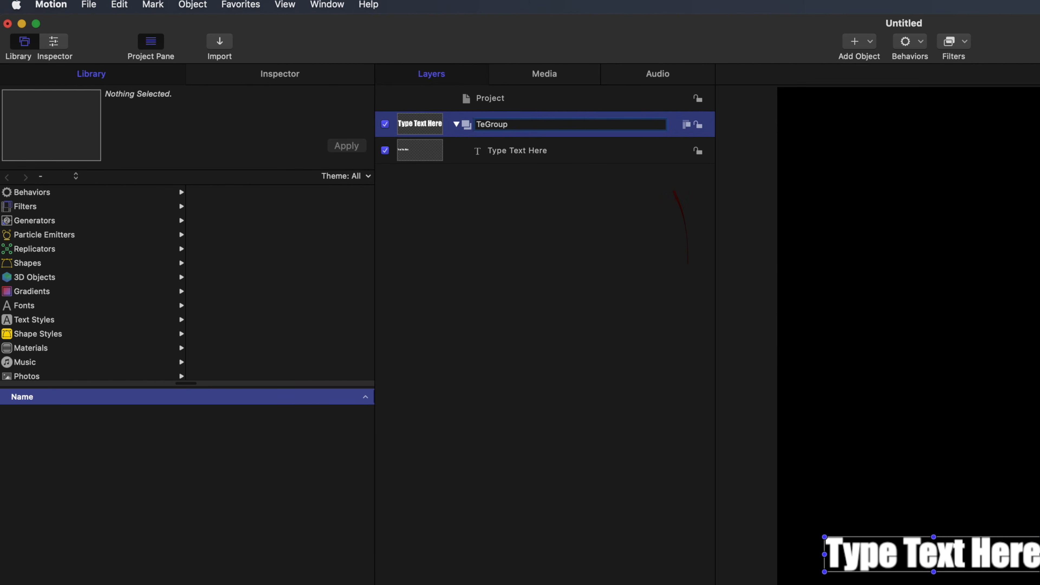
pyautogui.write('xt')
pyautogui.press('Return')
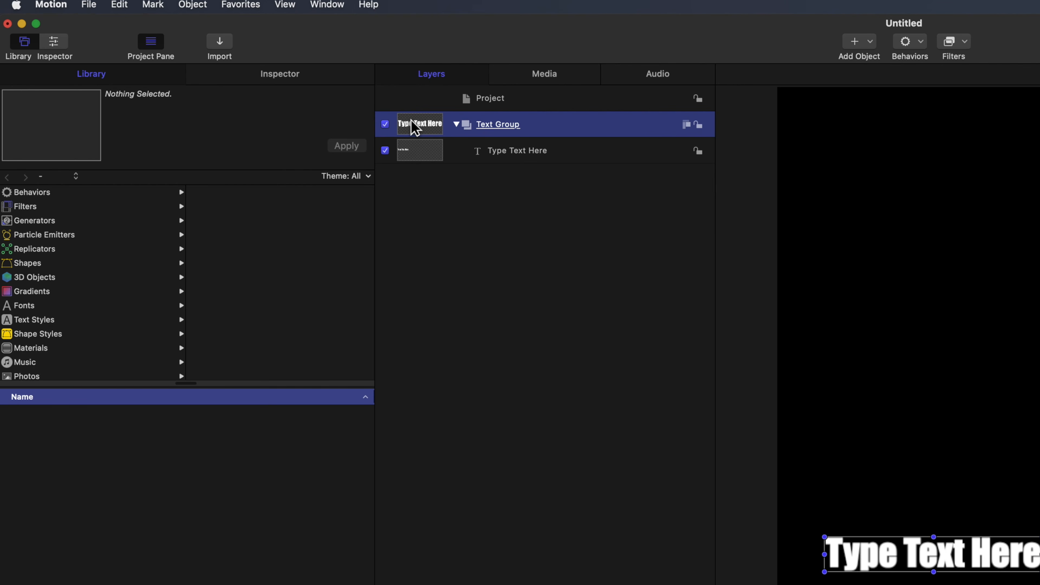
# Add a new group named Backgrounds Group and move the Text Group above it in the layer order.
pyautogui.click(192, 5)
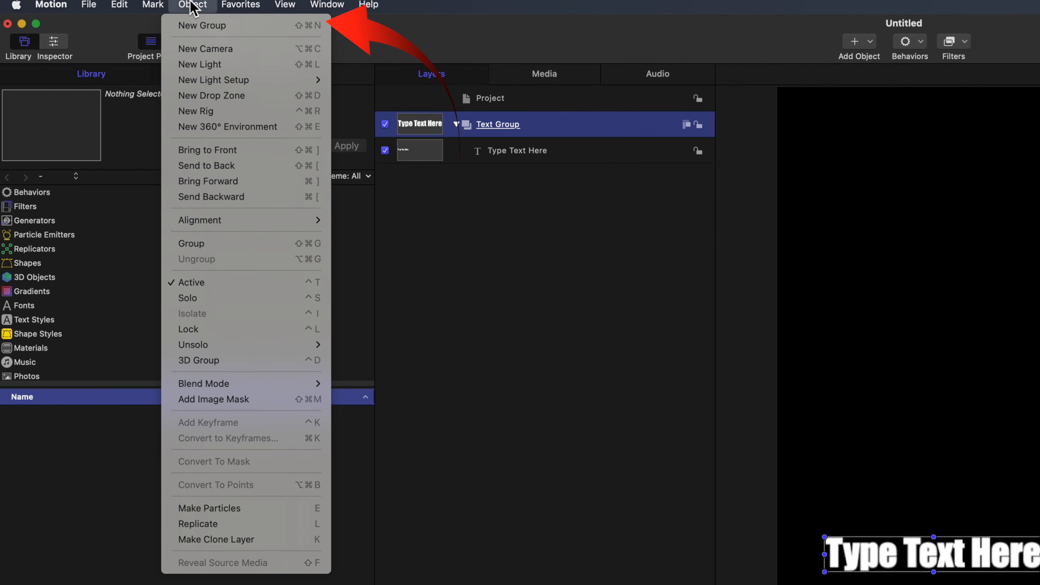
pyautogui.click(203, 27)
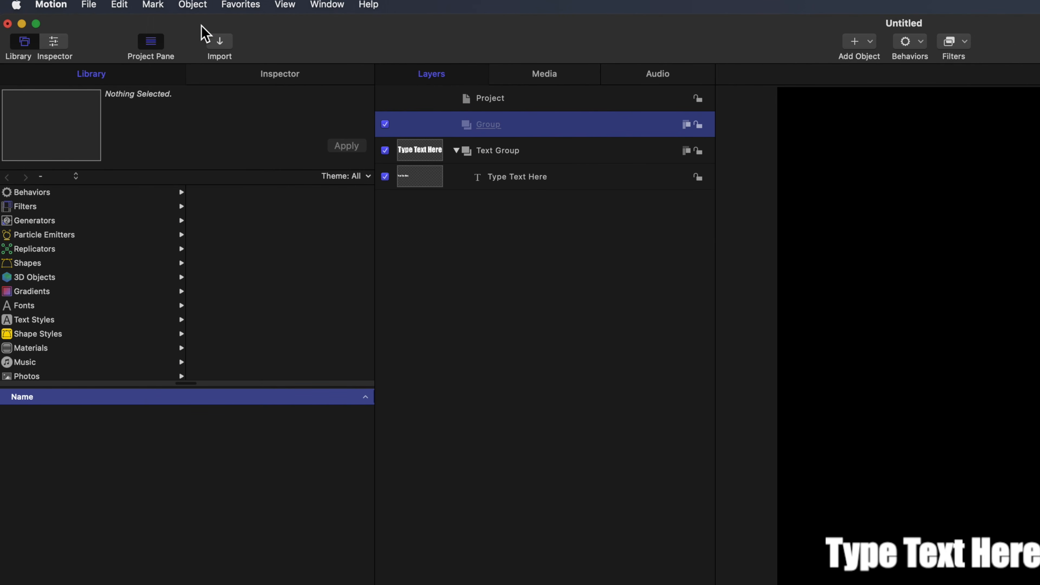
pyautogui.doubleClick(487, 124)
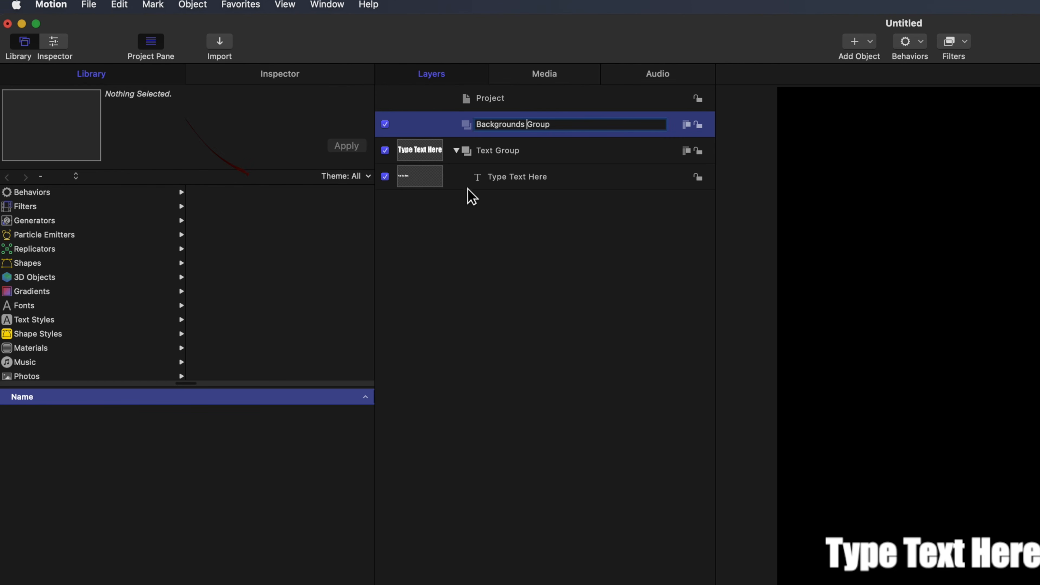
pyautogui.click(432, 158)
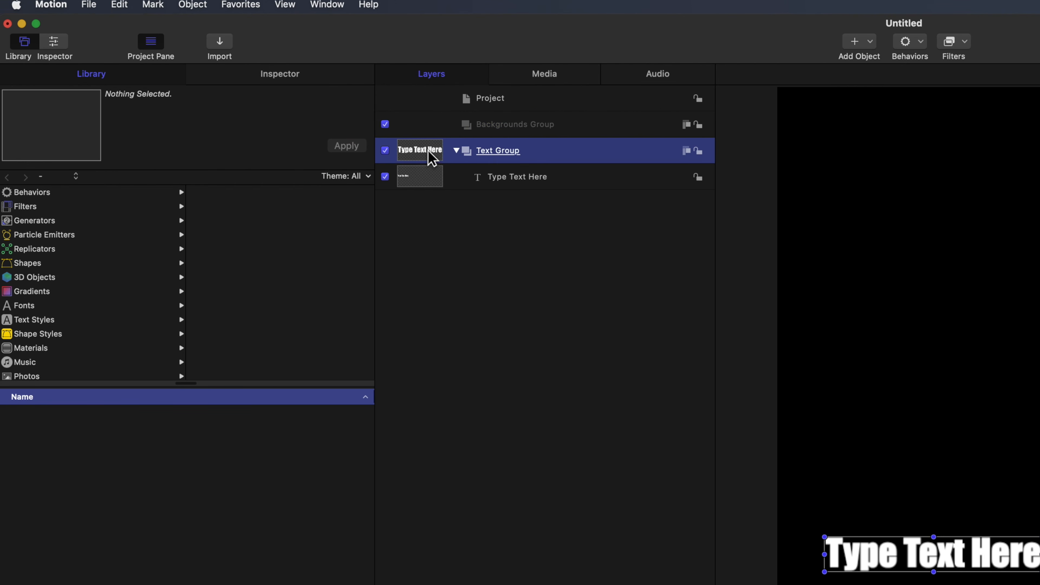
pyautogui.moveTo(429, 152)
pyautogui.mouseDown()
pyautogui.moveTo(469, 123)
pyautogui.moveTo(534, 111)
pyautogui.mouseUp()
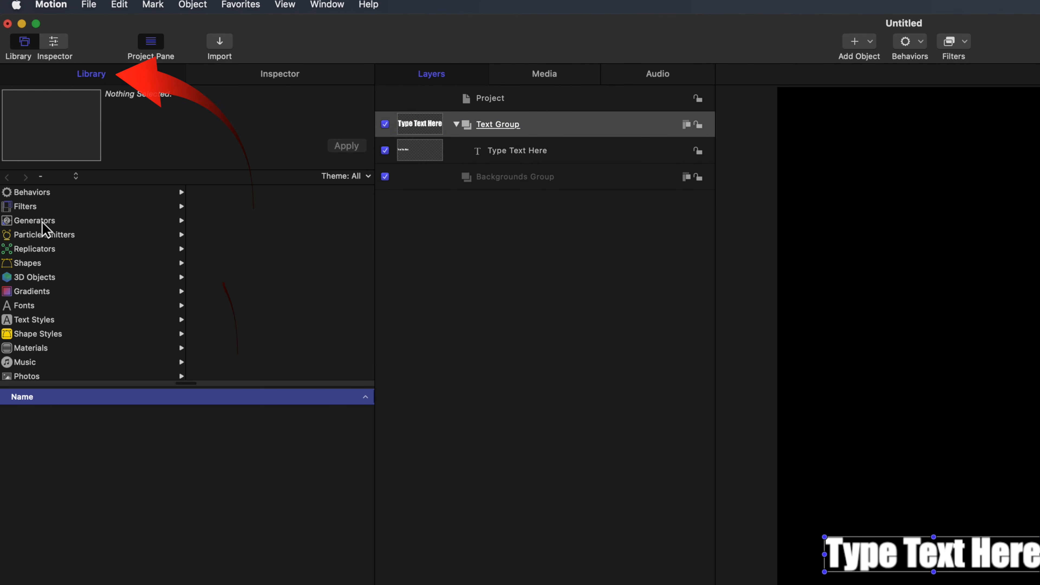
# Add a Color Solid generator to the Backgrounds Group and set its color to a very pale blue.
pyautogui.click(43, 222)
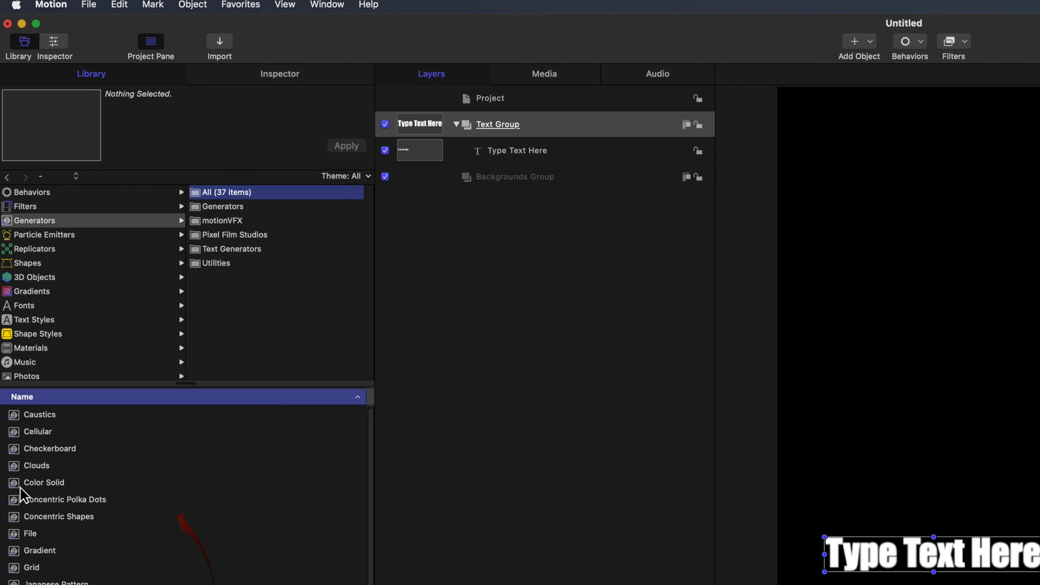
pyautogui.moveTo(20, 487); pyautogui.dragTo(540, 186)
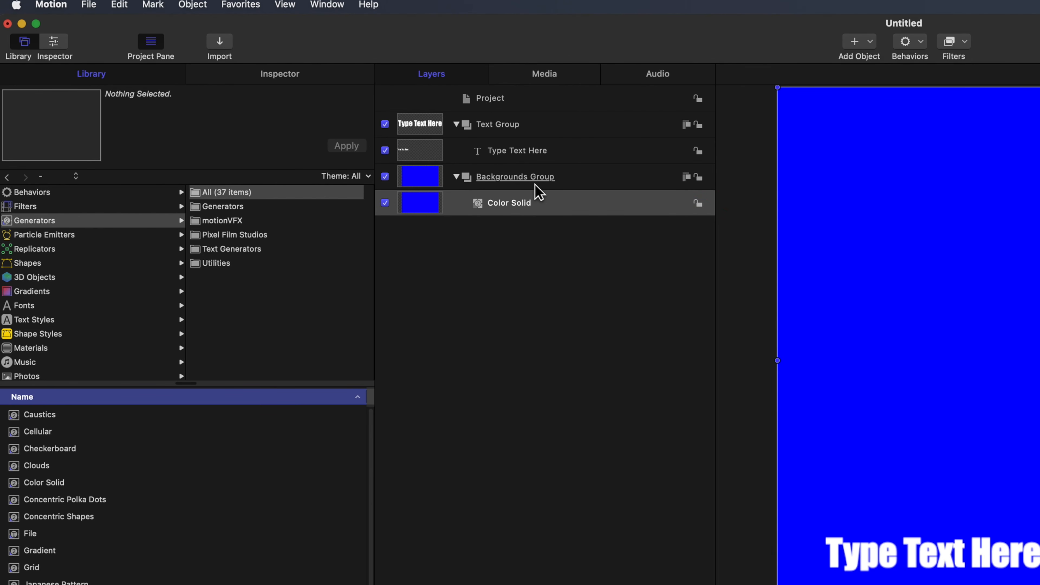
pyautogui.click(399, 204)
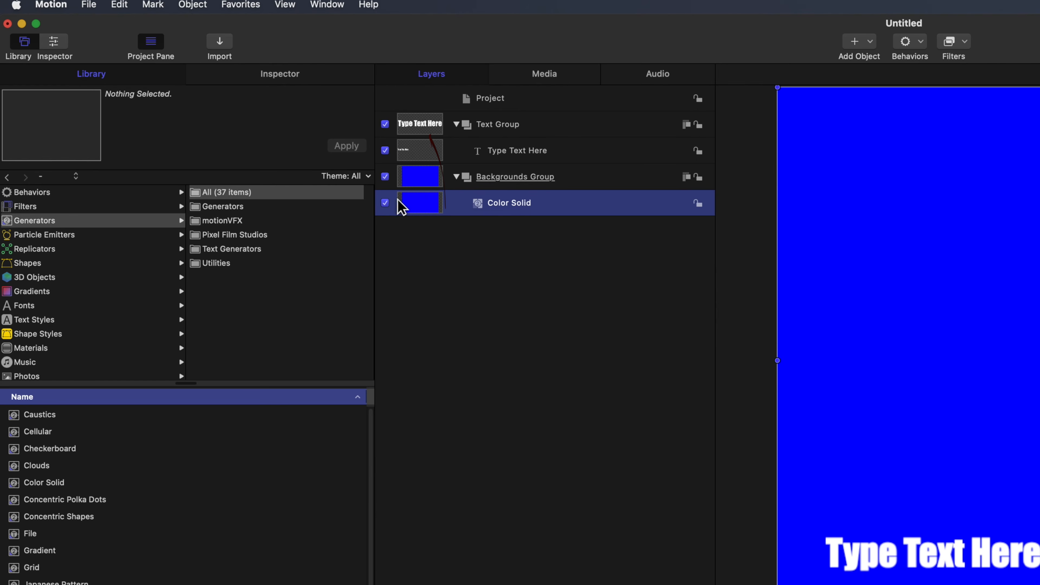
pyautogui.click(286, 78)
pyautogui.click(286, 275)
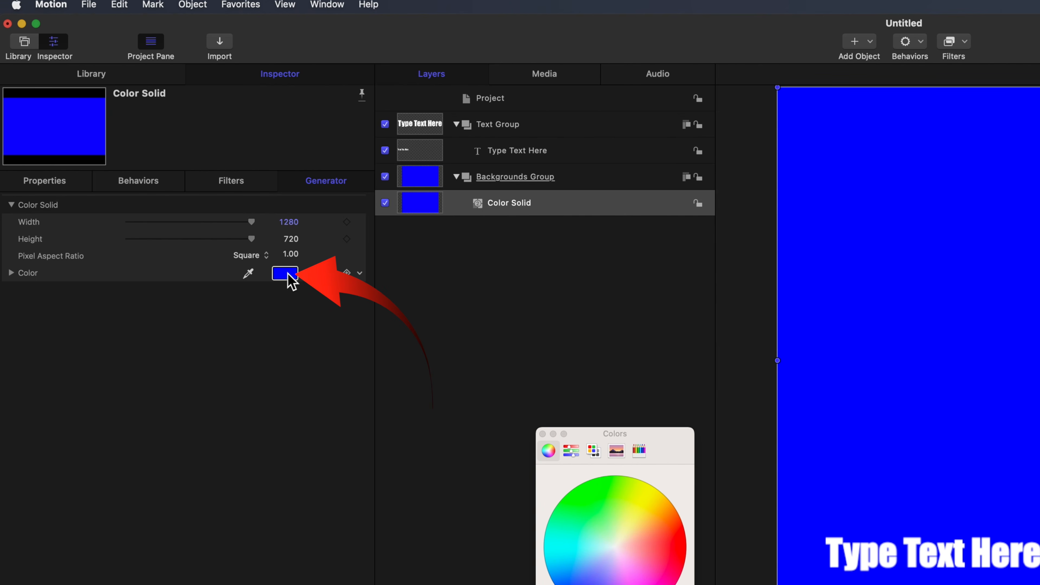
pyautogui.click(611, 551)
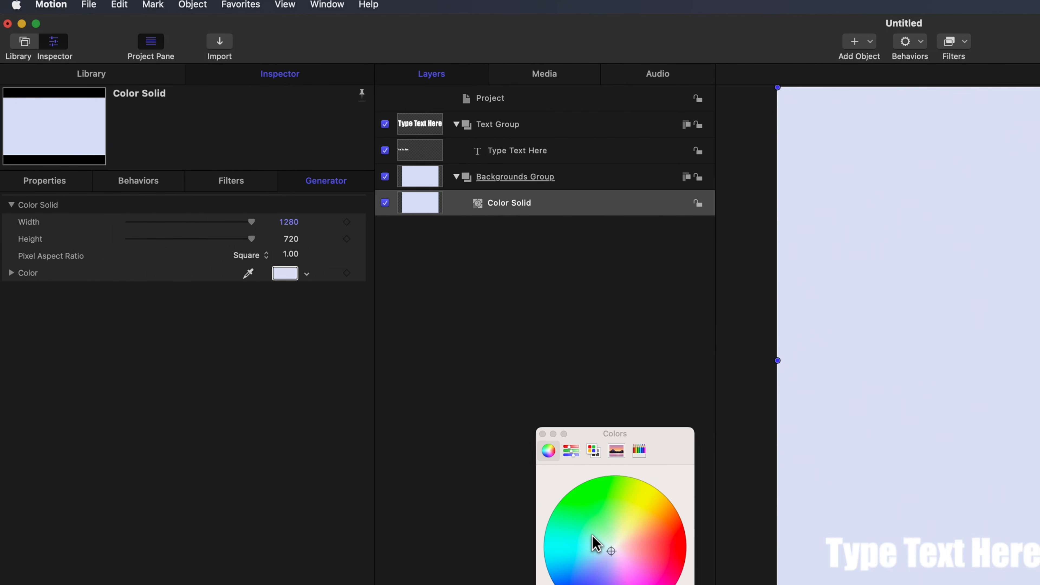
# Change the title text to POP OUT and format it in Impact Regular, center aligned, at size 288.
pyautogui.click(441, 153)
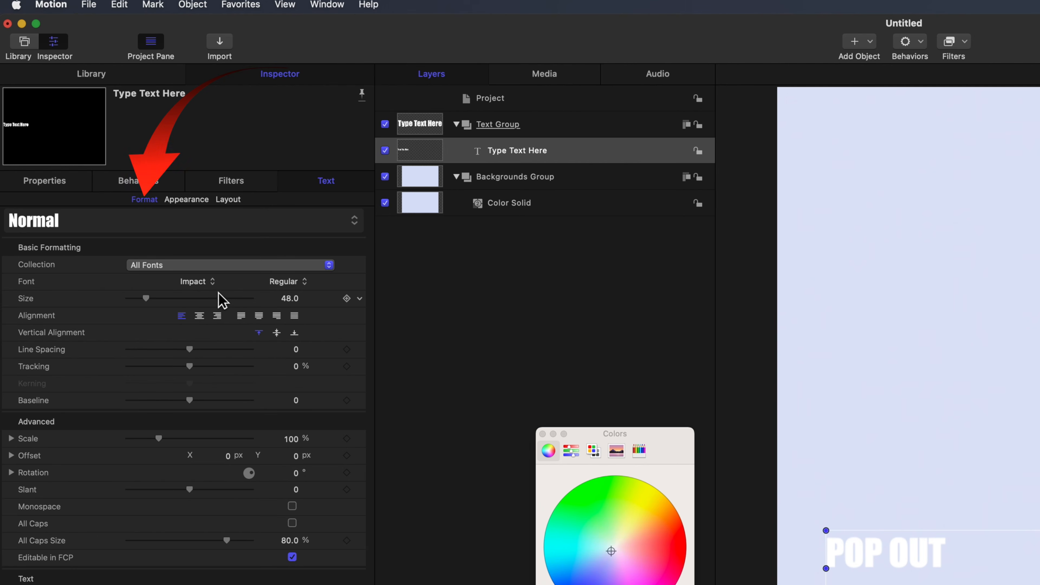
pyautogui.click(213, 282)
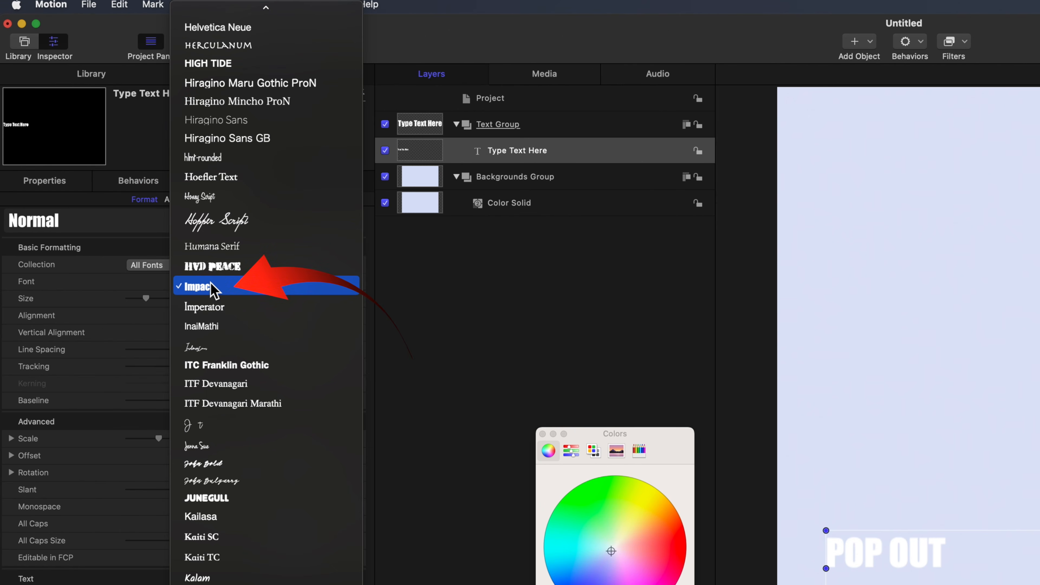
pyautogui.click(212, 288)
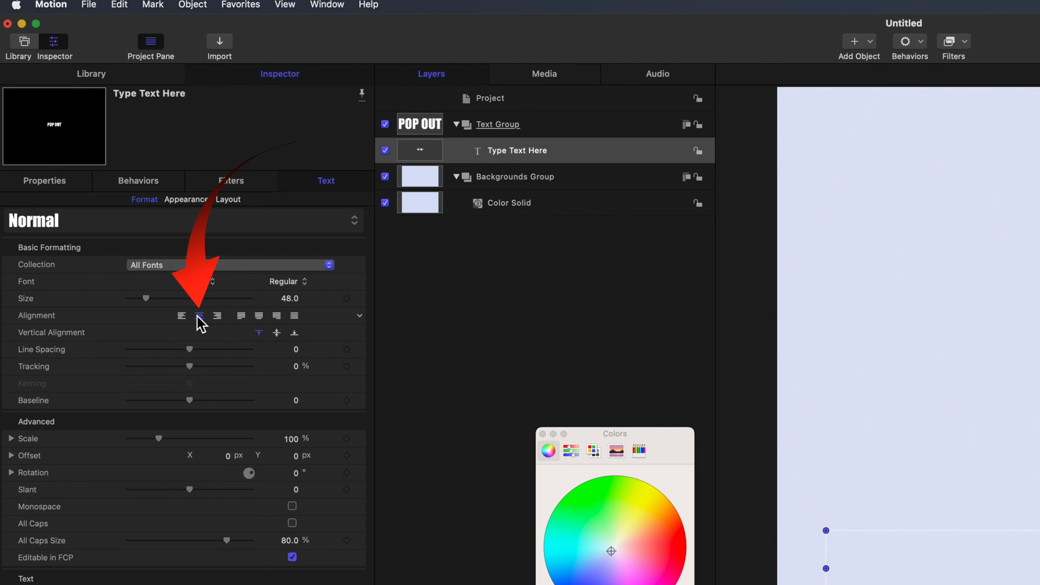
pyautogui.click(295, 299)
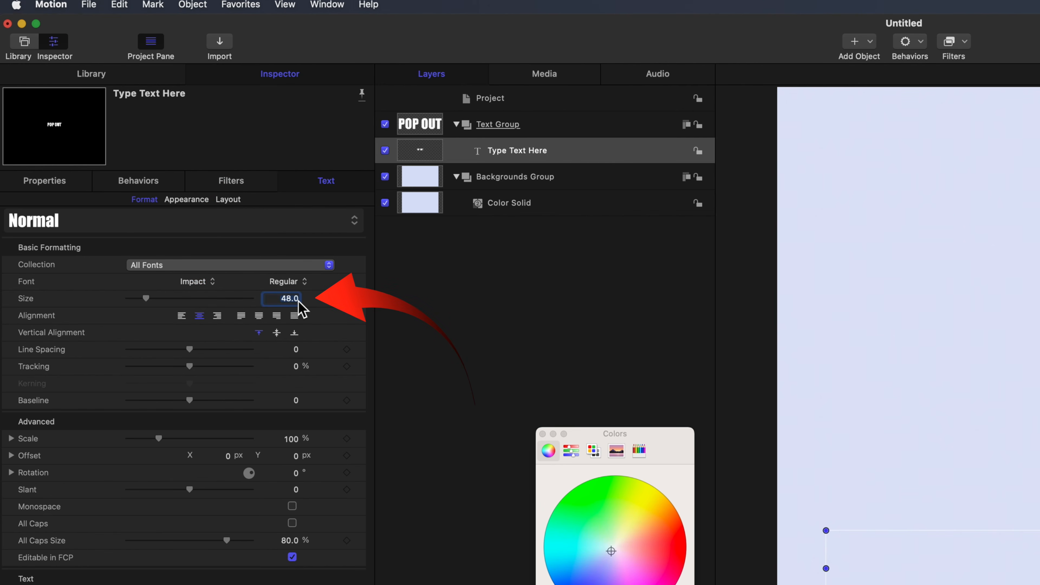
pyautogui.write('2')
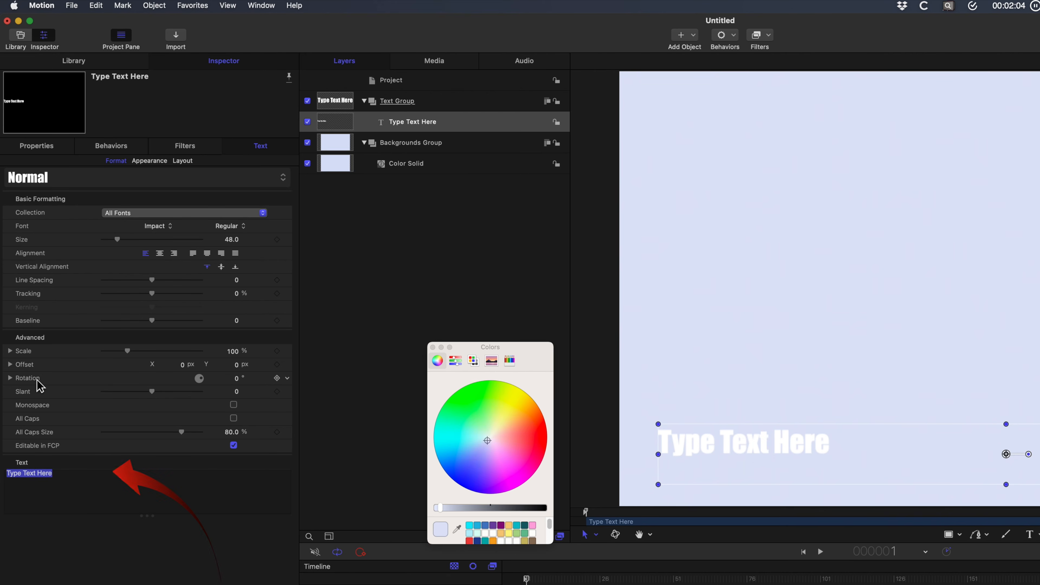
pyautogui.write('POP OUT')
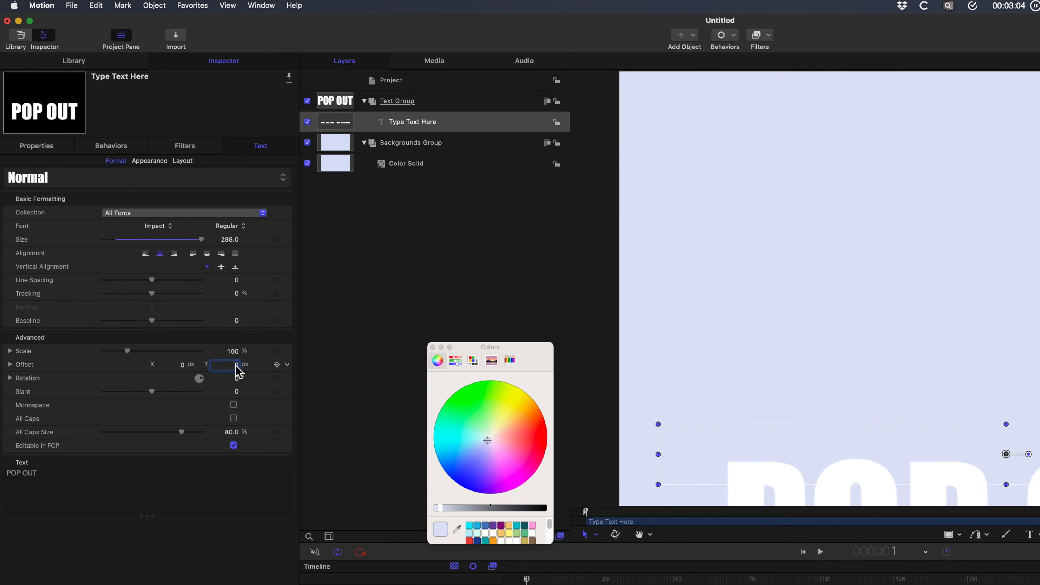
# Set the POP OUT text's Y offset to 406 px and its slant to -6.
pyautogui.moveTo(236, 365); pyautogui.dragTo(235, 199)
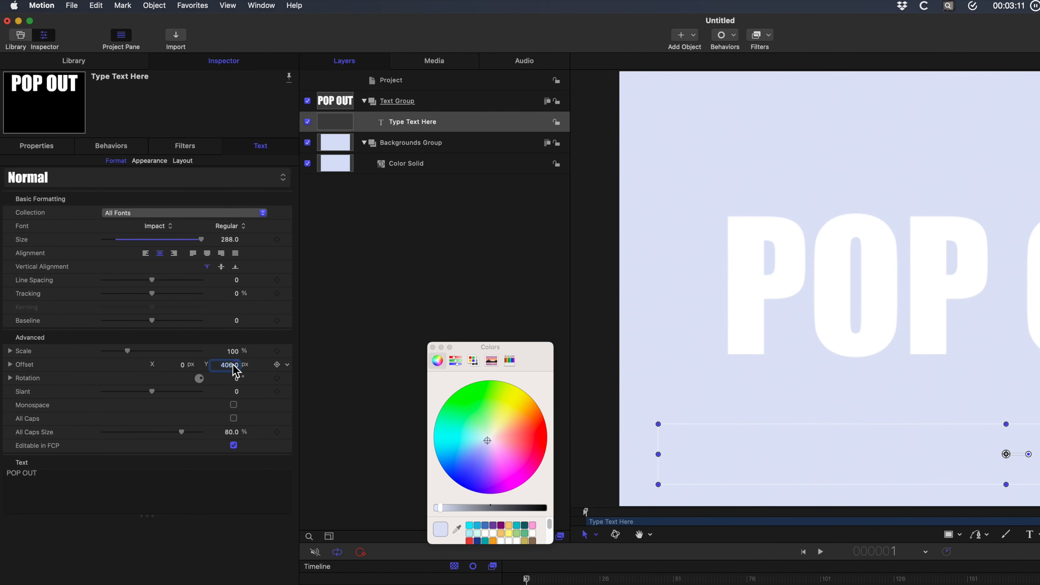
pyautogui.click(236, 391)
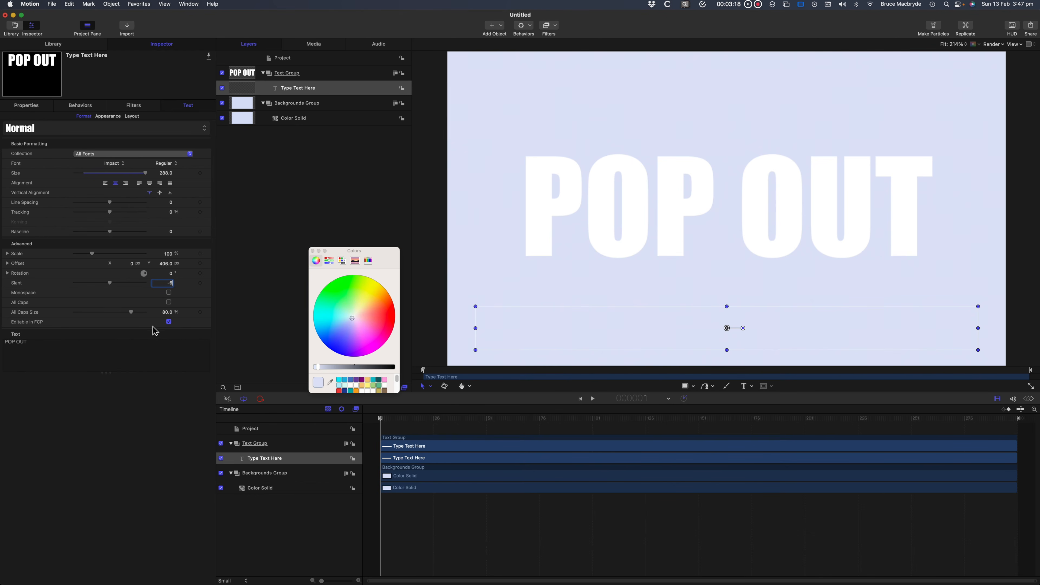
pyautogui.click(167, 322)
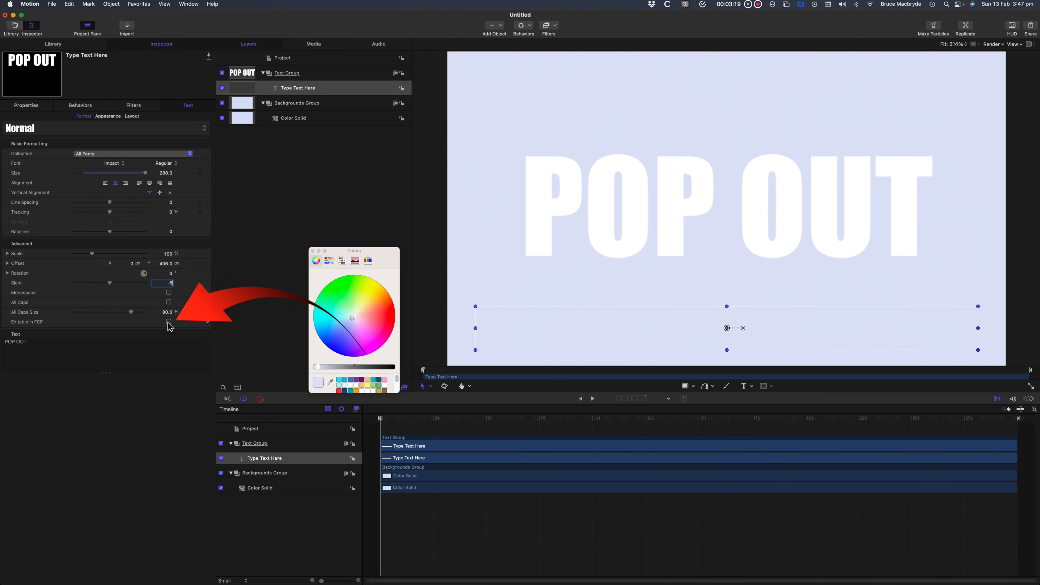
pyautogui.click(168, 322)
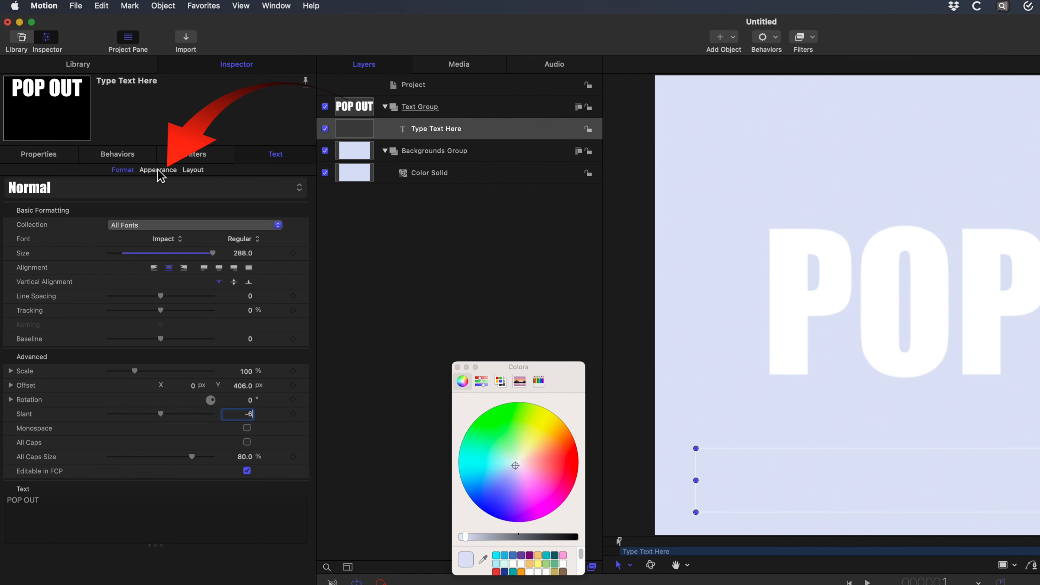
# Enable 3D Text for the POP OUT title and add a Depth keyframe at the first frame.
pyautogui.click(158, 169)
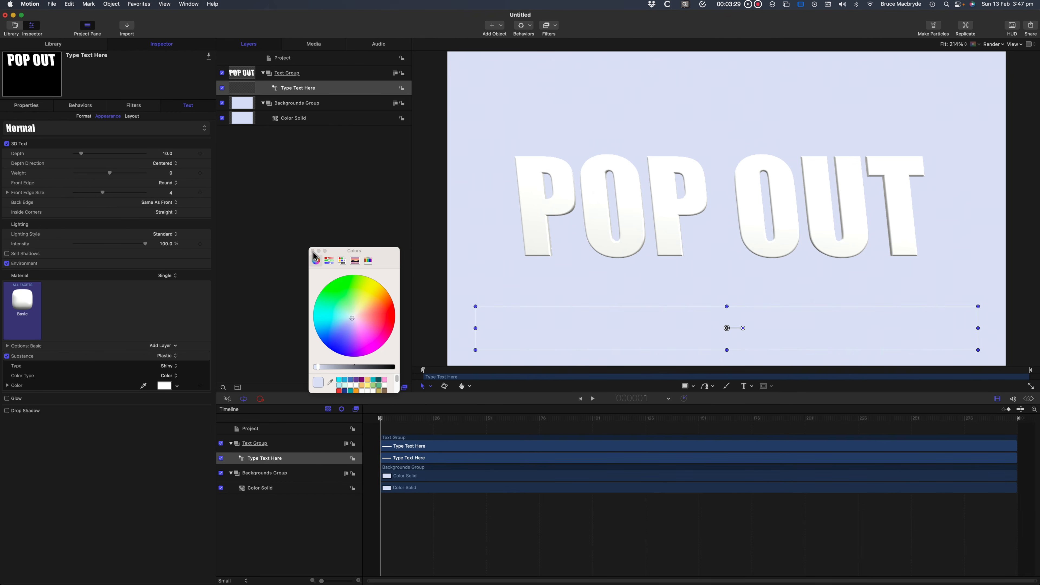
pyautogui.click(313, 252)
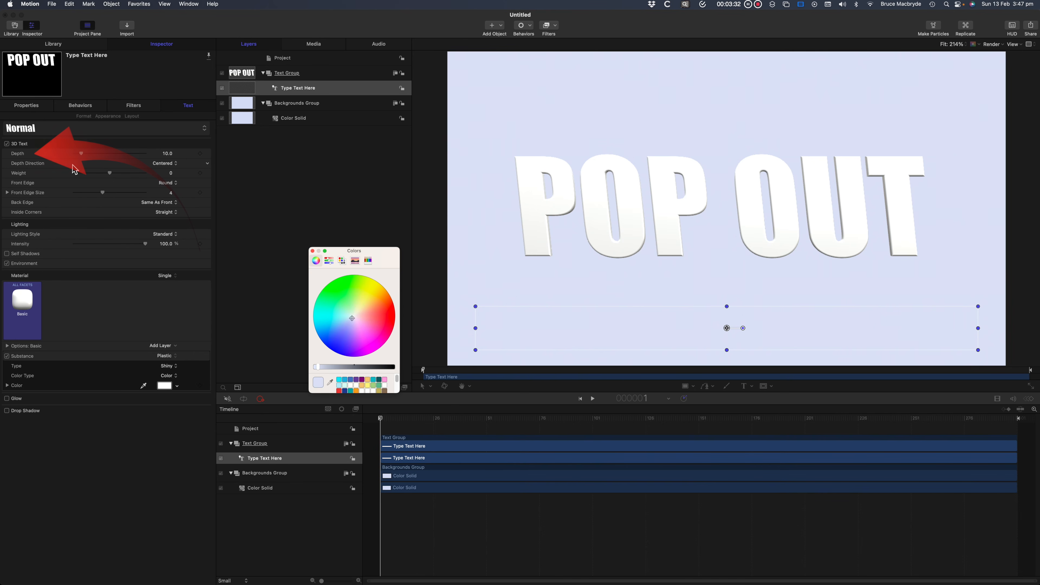
pyautogui.click(380, 417)
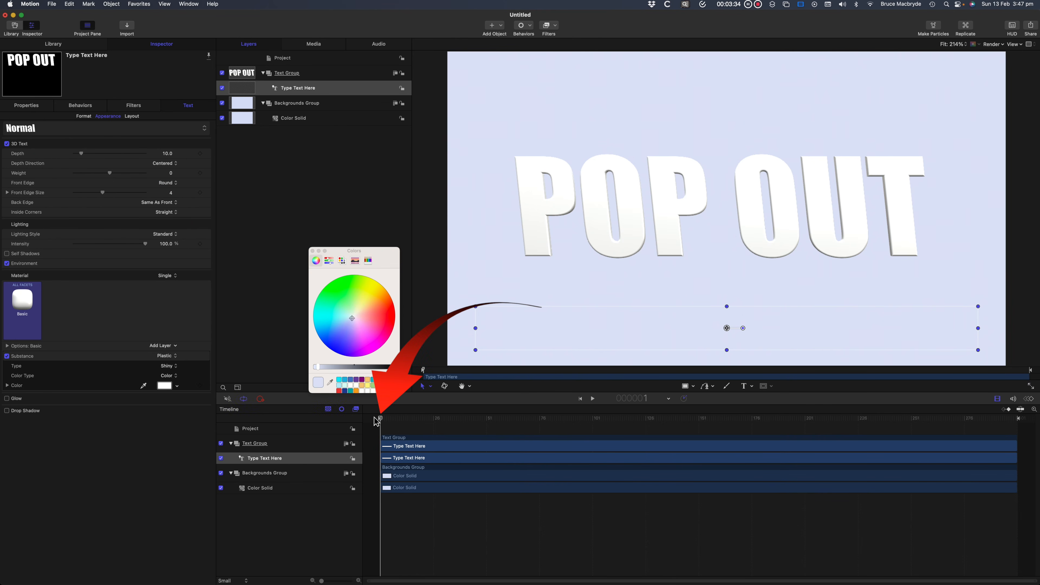
pyautogui.click(32, 163)
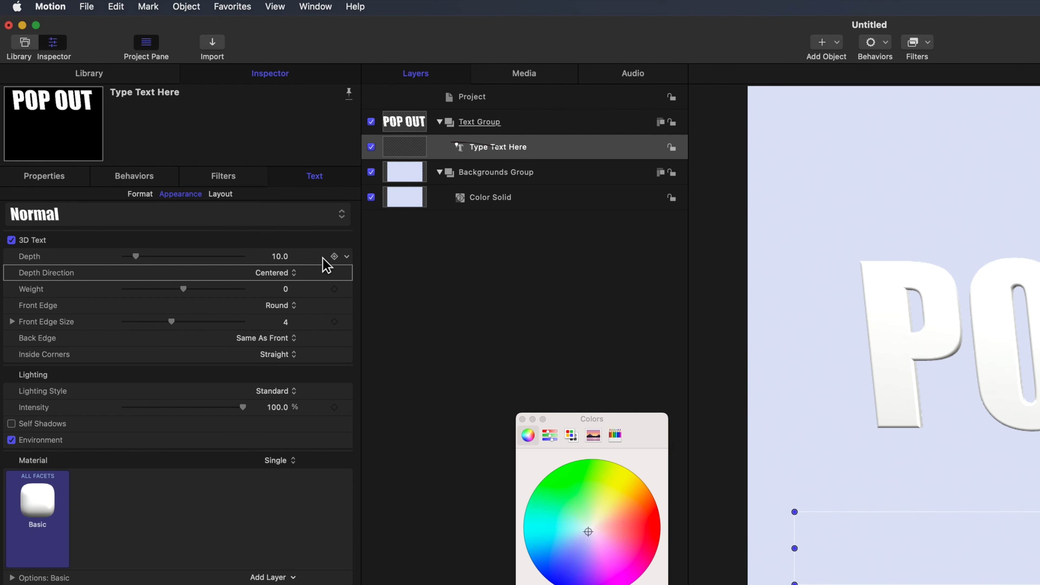
pyautogui.click(334, 257)
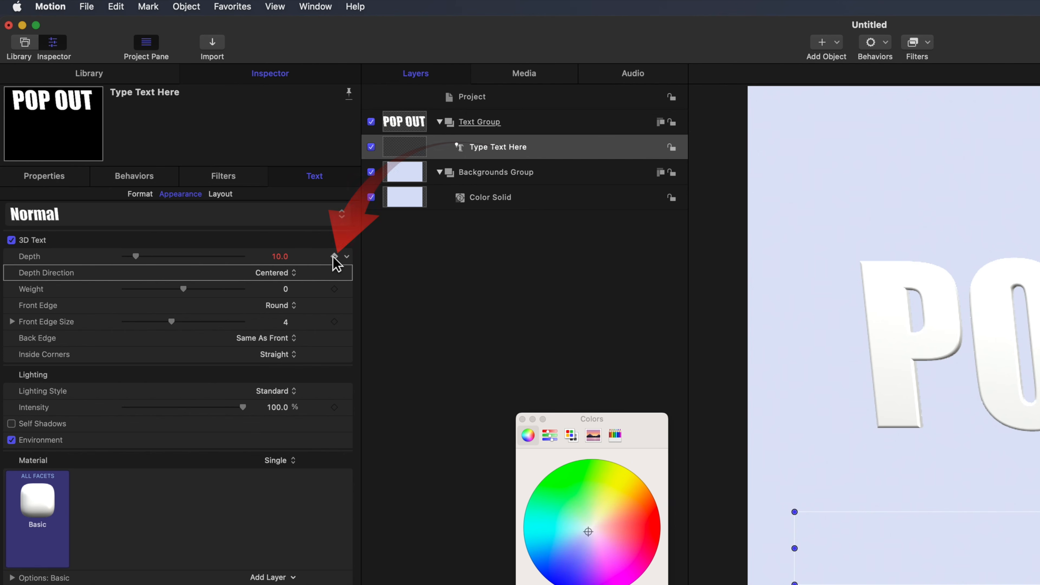
# Keyframe the text's Depth at 0 on the first frame and 600 at frame 220, checking the animation between keyframes.
pyautogui.moveTo(135, 257); pyautogui.dragTo(97, 262)
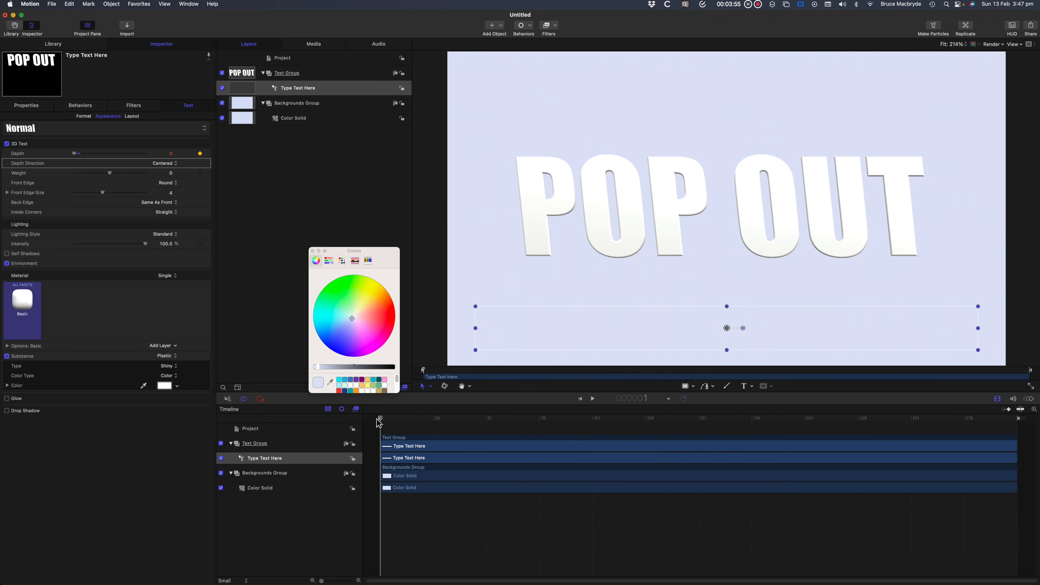
pyautogui.moveTo(380, 419)
pyautogui.mouseDown()
pyautogui.moveTo(697, 455)
pyautogui.moveTo(846, 456)
pyautogui.mouseUp()
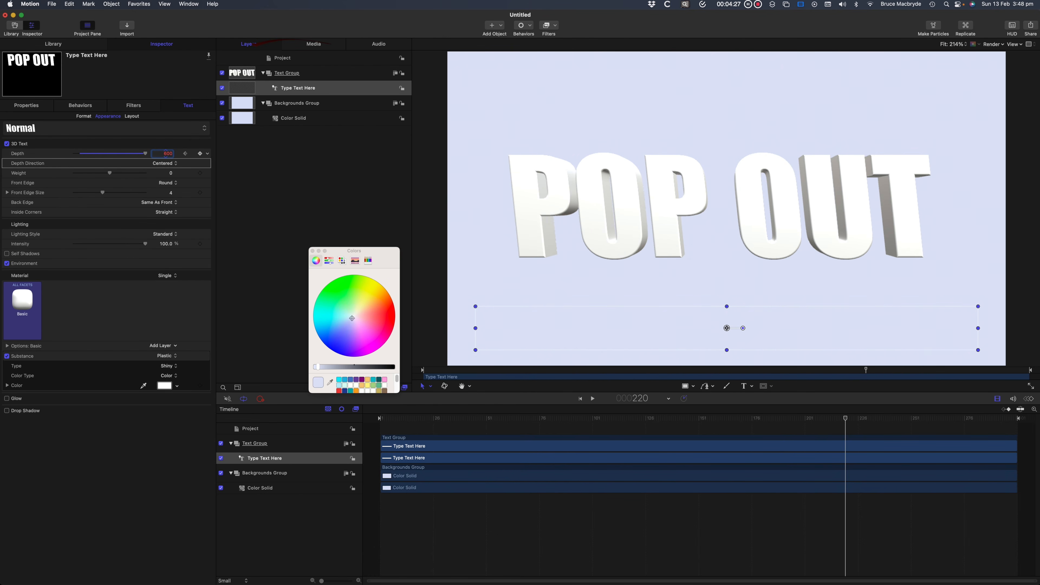
pyautogui.press('Return')
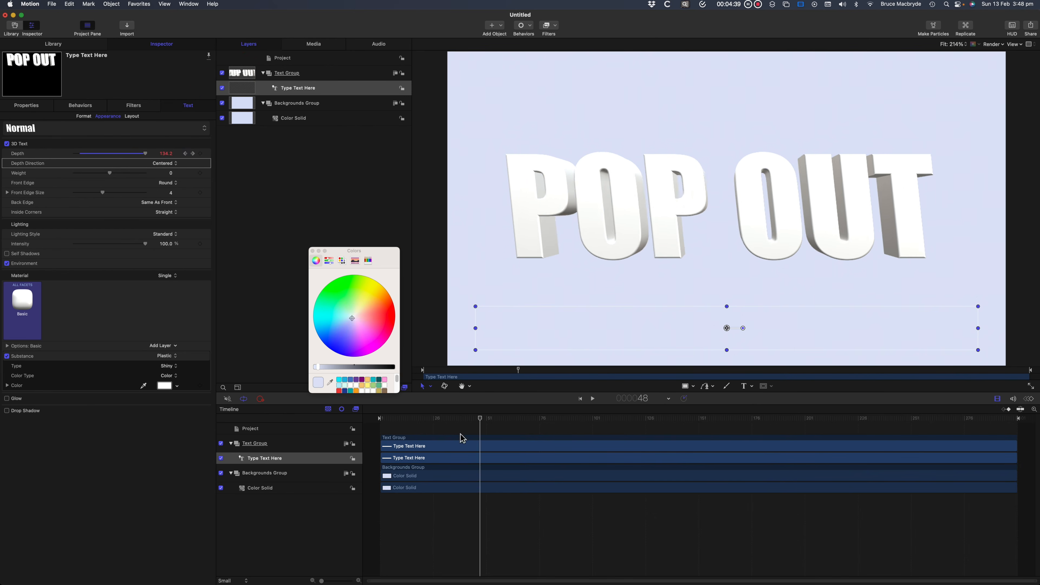
pyautogui.moveTo(462, 439); pyautogui.dragTo(824, 464)
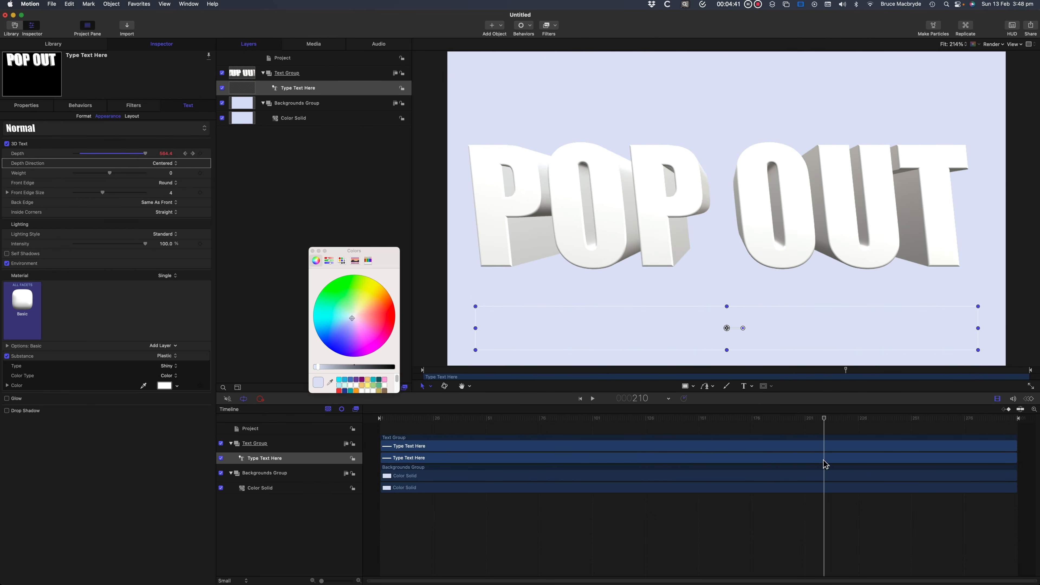
pyautogui.click(193, 154)
pyautogui.click(185, 154)
pyautogui.click(193, 154)
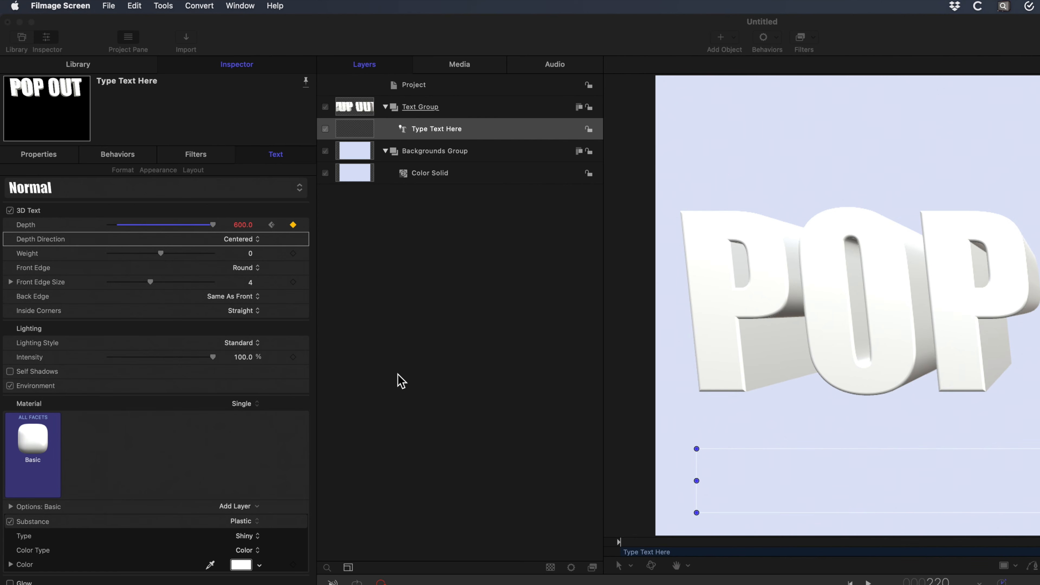
# Set the text's front edge to Square and its plastic substance type to Textured.
pyautogui.click(255, 269)
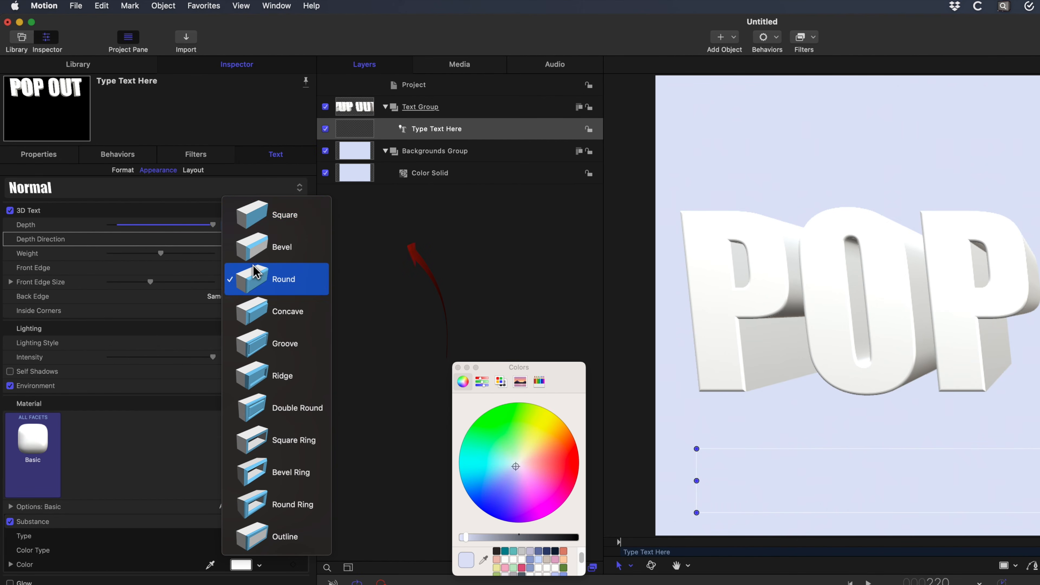
pyautogui.click(254, 221)
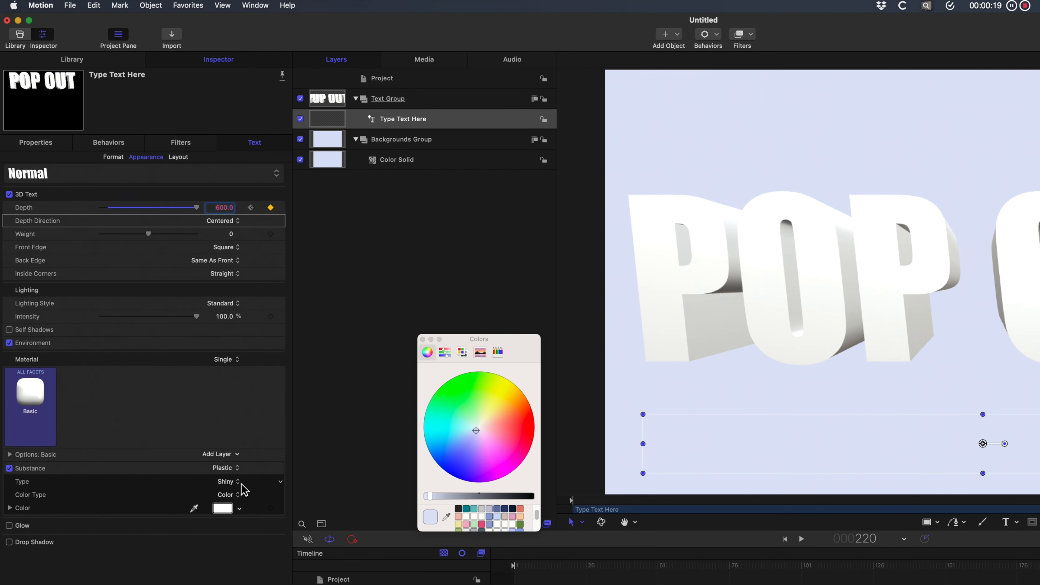
pyautogui.click(241, 487)
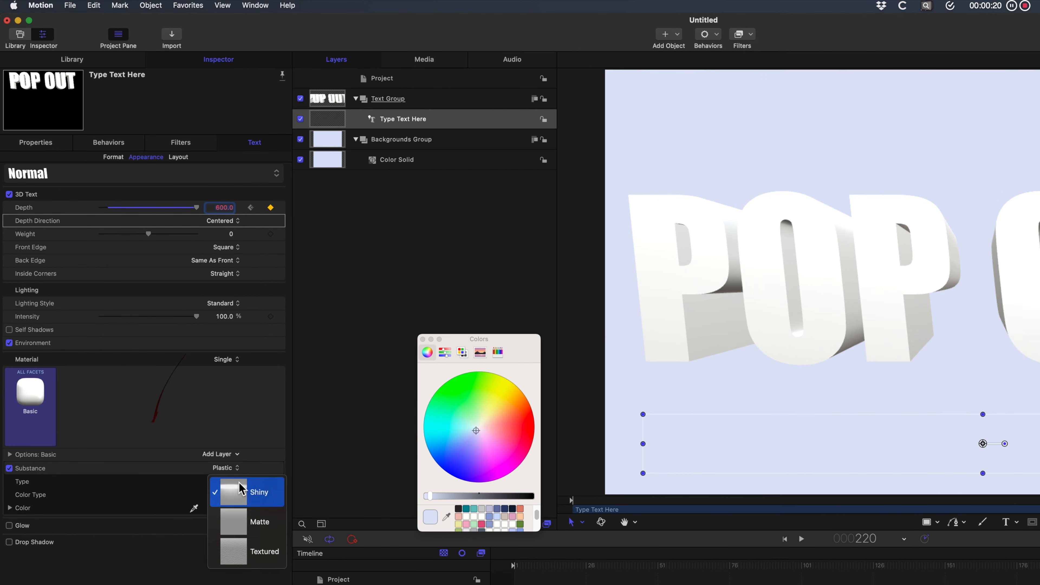
pyautogui.click(240, 553)
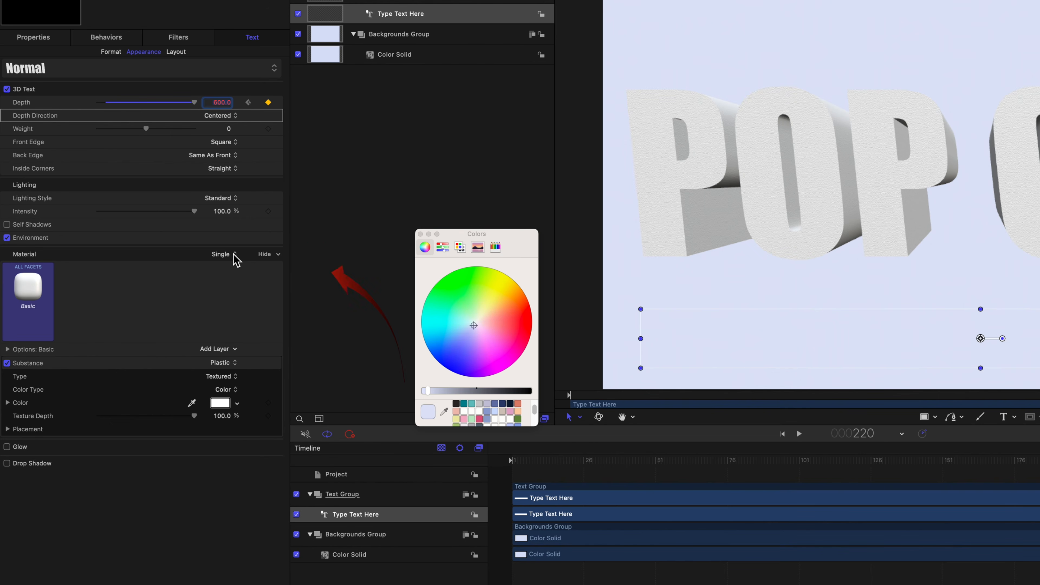
# Switch the text to multiple materials and apply the Miscellaneous material Motion to the side.
pyautogui.click(237, 360)
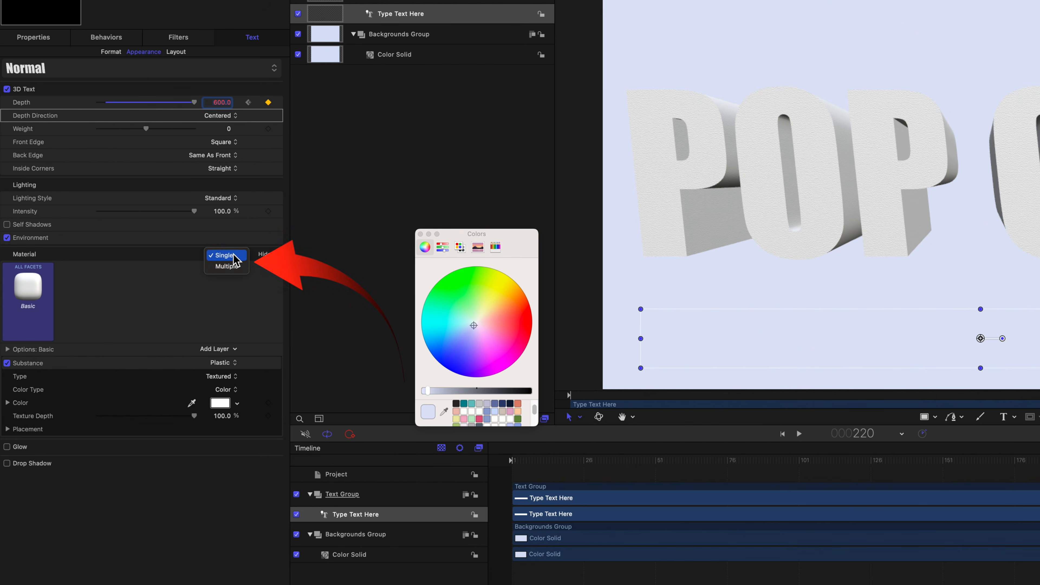
pyautogui.click(234, 267)
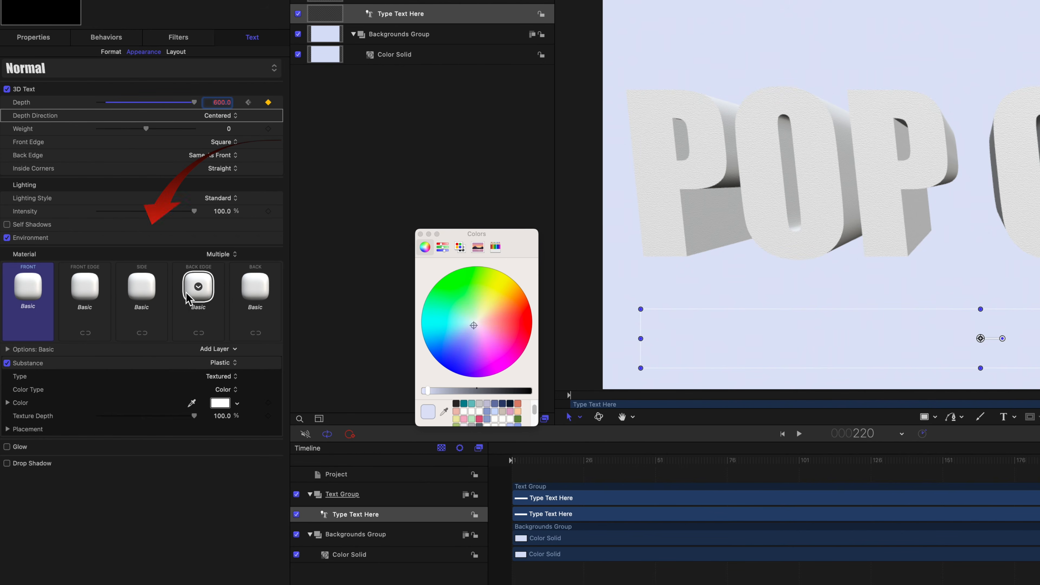
pyautogui.click(142, 287)
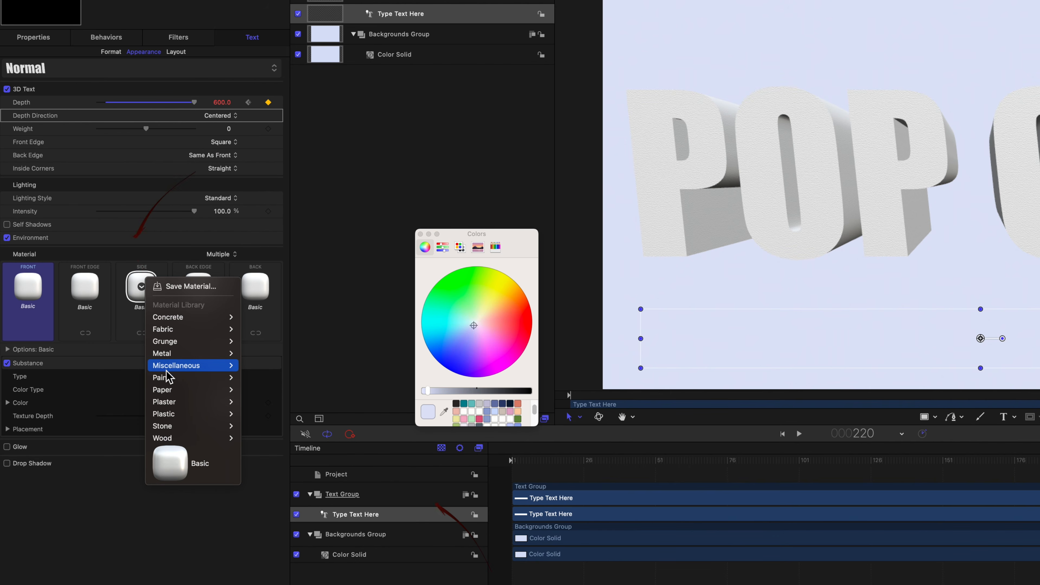
pyautogui.moveTo(174, 369)
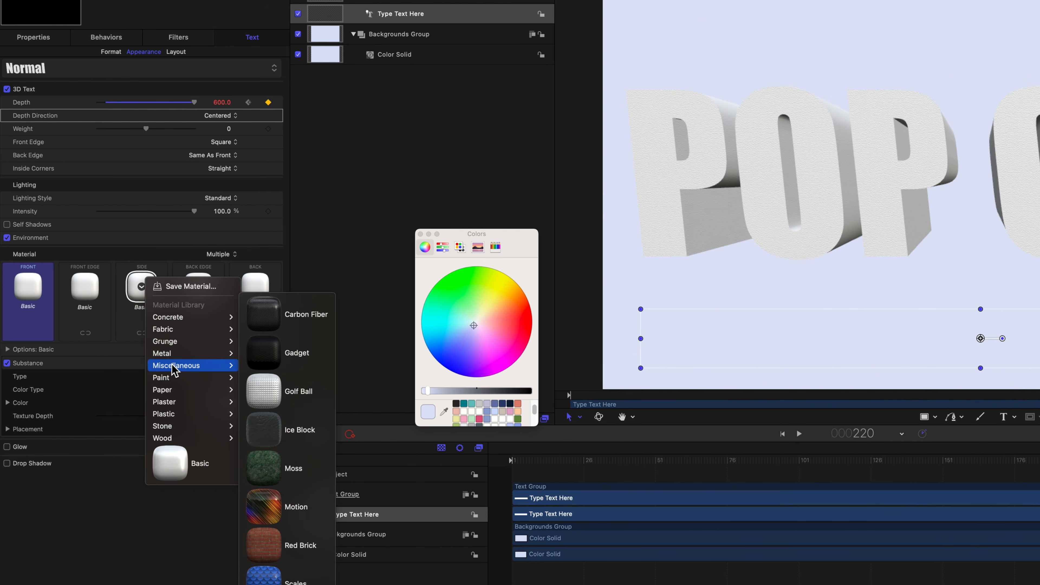
pyautogui.click(270, 509)
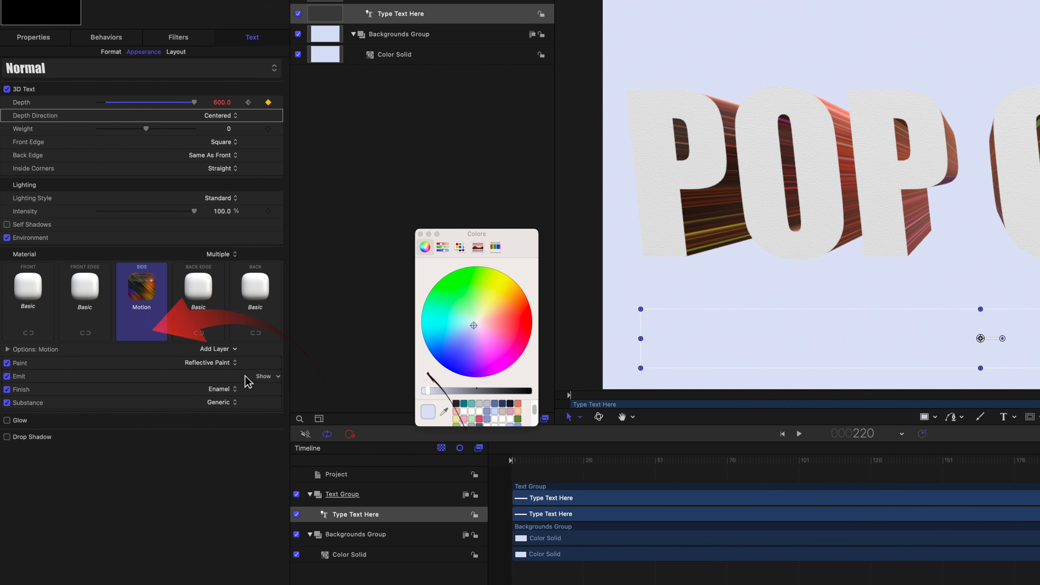
# Change the side material's paint color to light cyan and its paint job to Vivid.
pyautogui.click(262, 363)
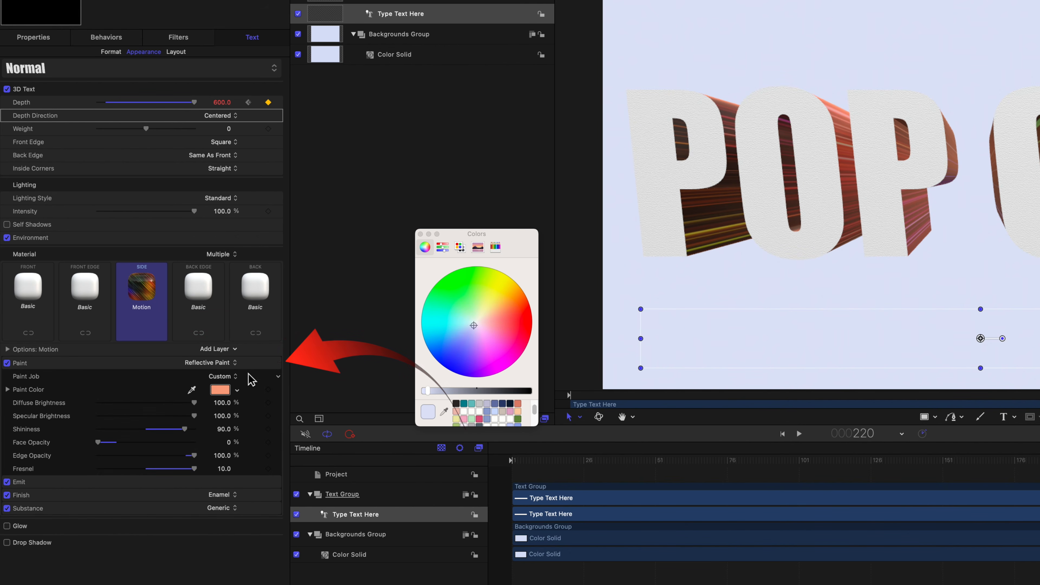
pyautogui.click(221, 392)
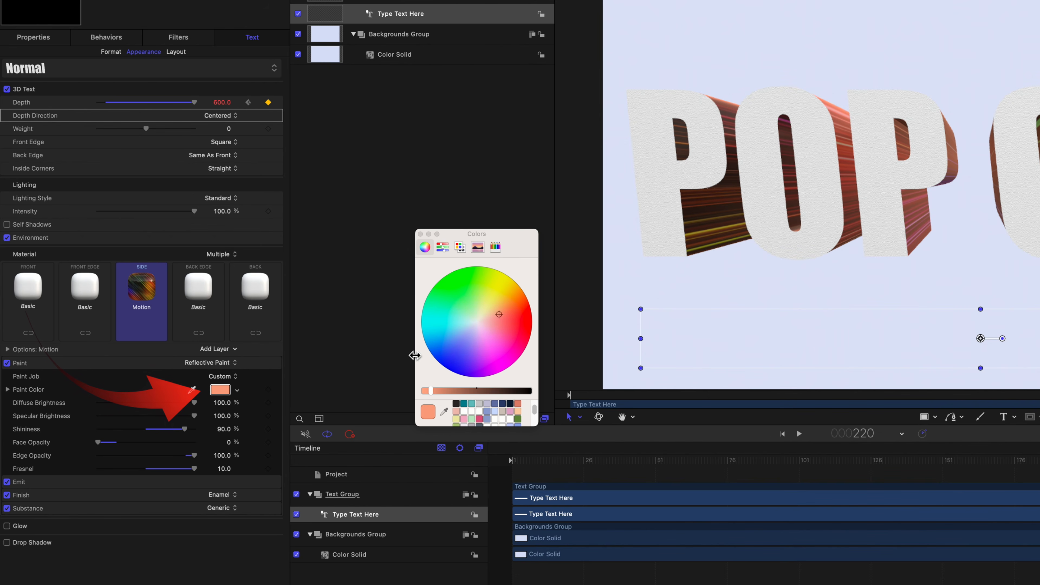
pyautogui.click(464, 324)
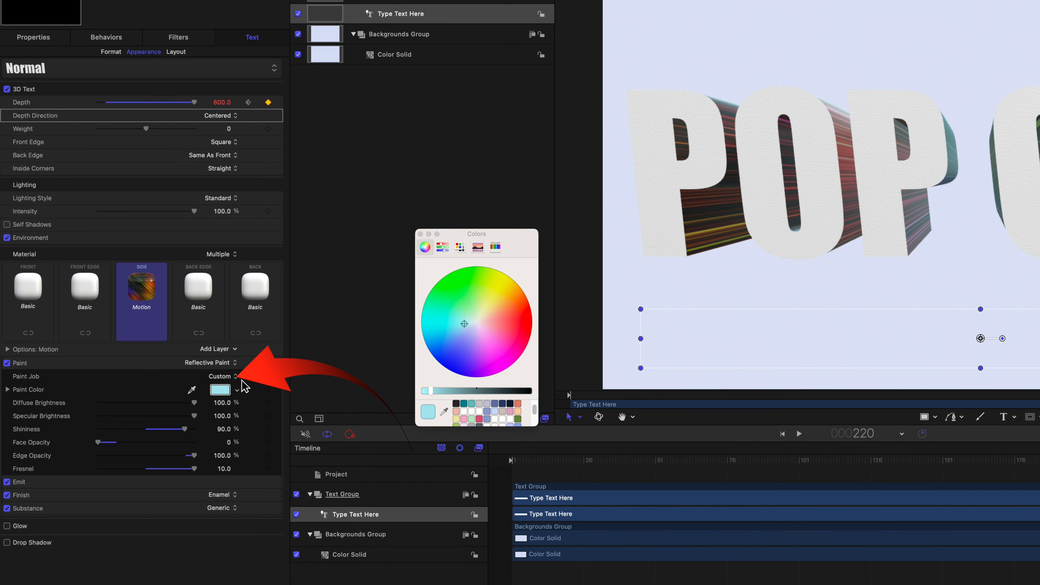
pyautogui.click(236, 377)
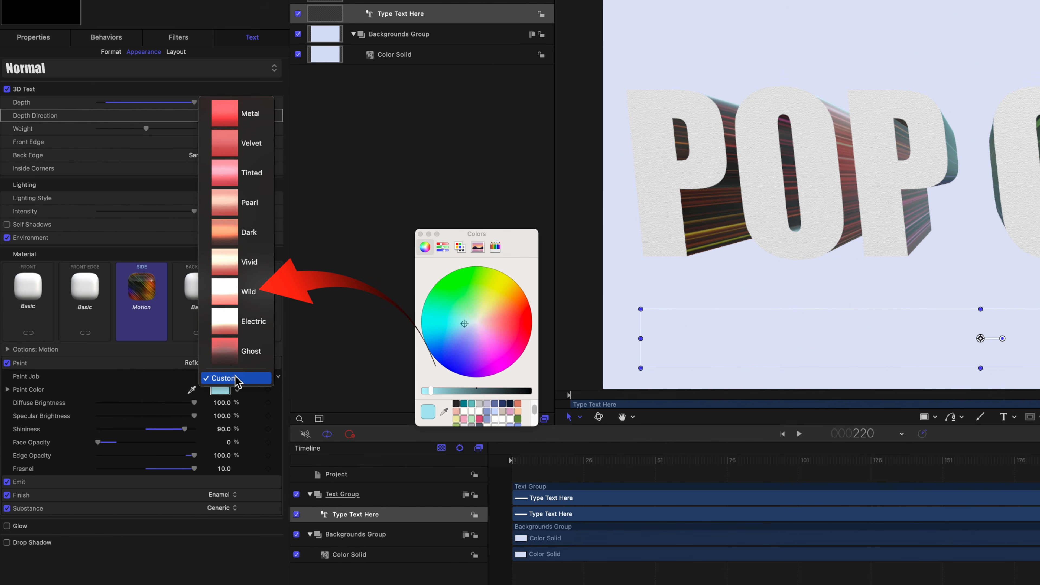
pyautogui.click(250, 262)
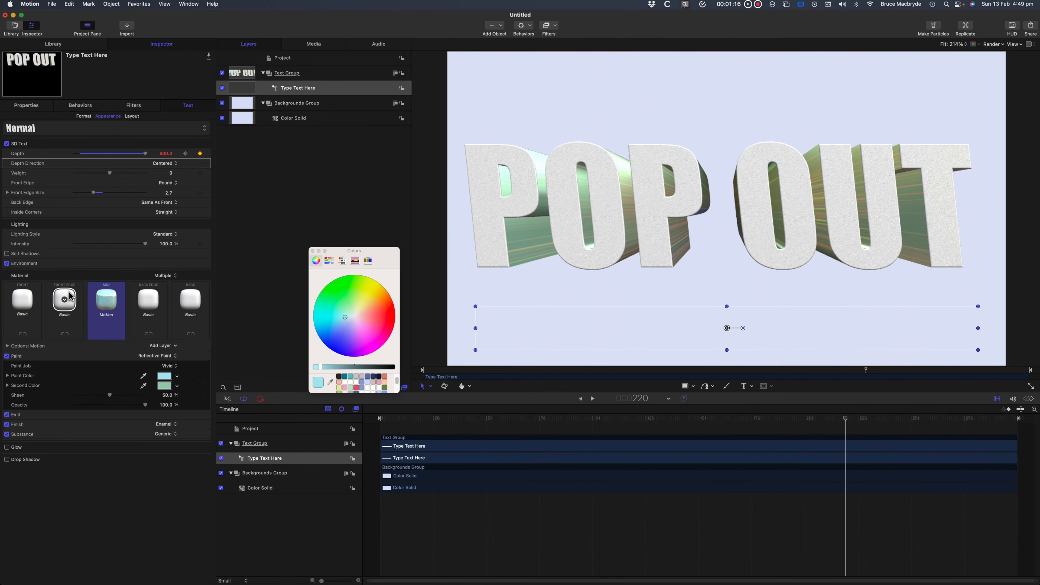
# Apply the Nickel metal material to the text's front edge and play back the animation.
pyautogui.click(64, 299)
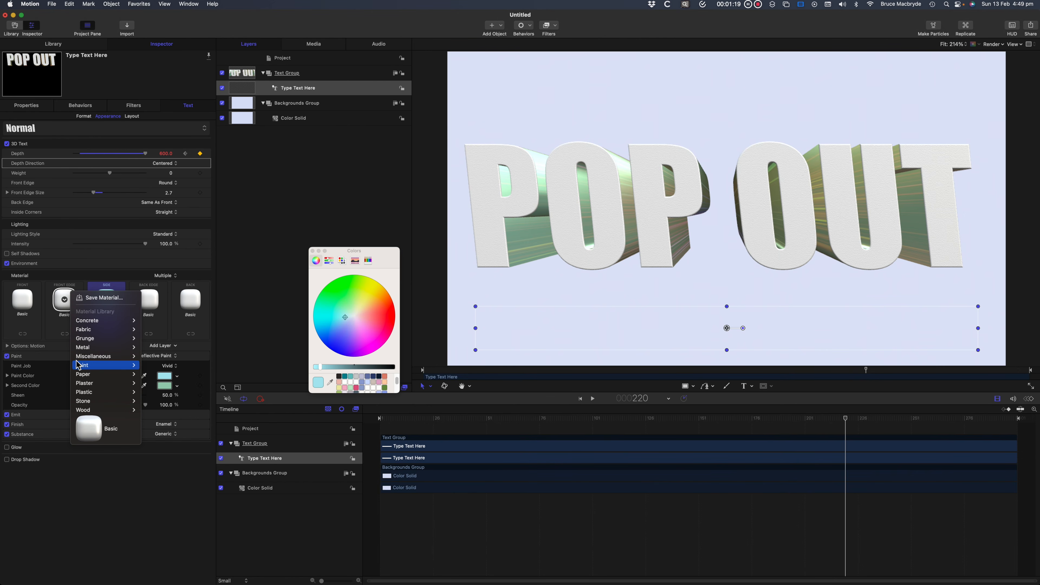
pyautogui.moveTo(83, 349)
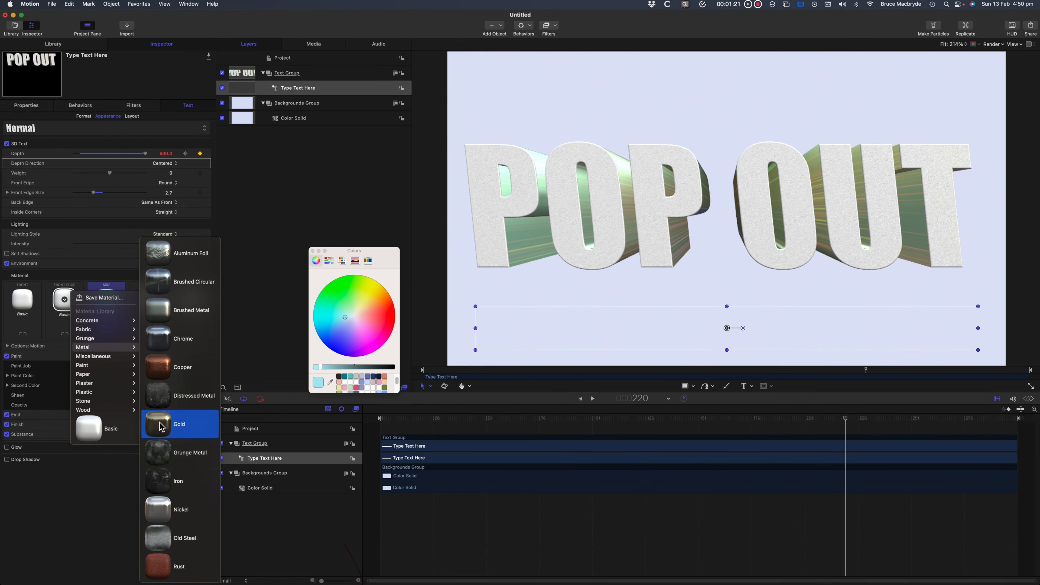
pyautogui.click(164, 511)
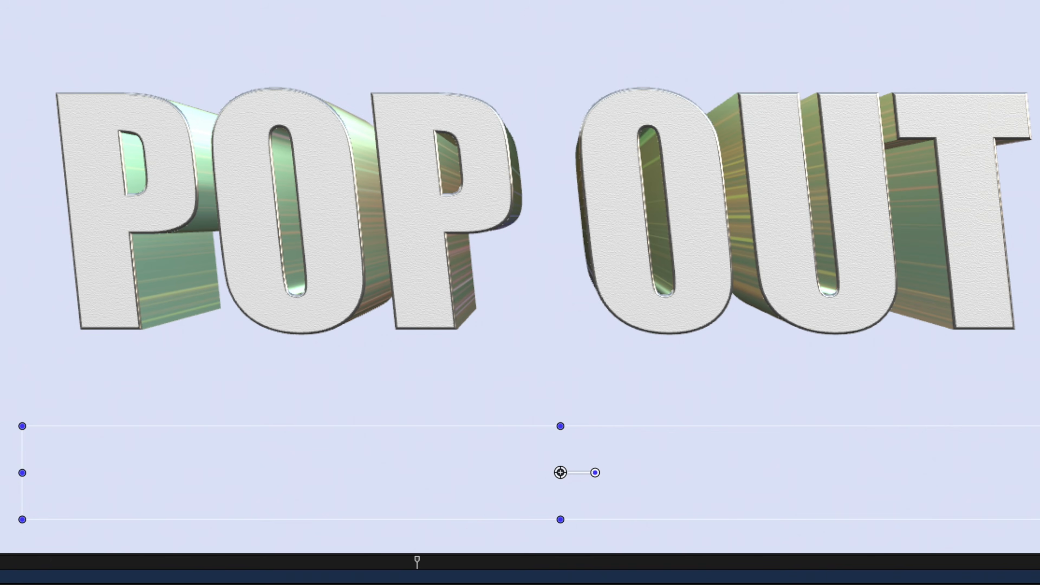
pyautogui.press('space')
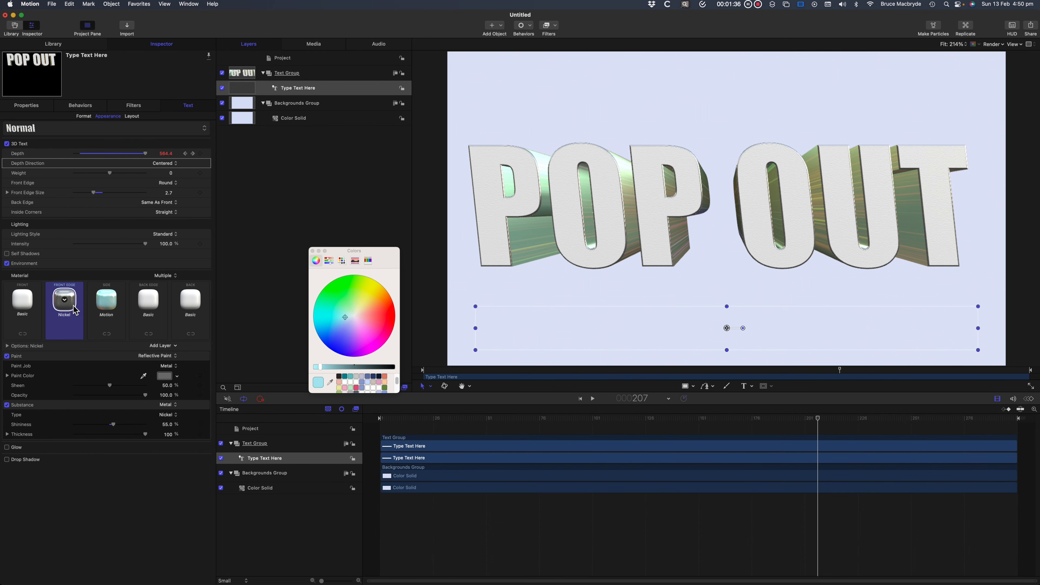
# Replace the front edge's material with a blue plastic material from the material library.
pyautogui.click(64, 300)
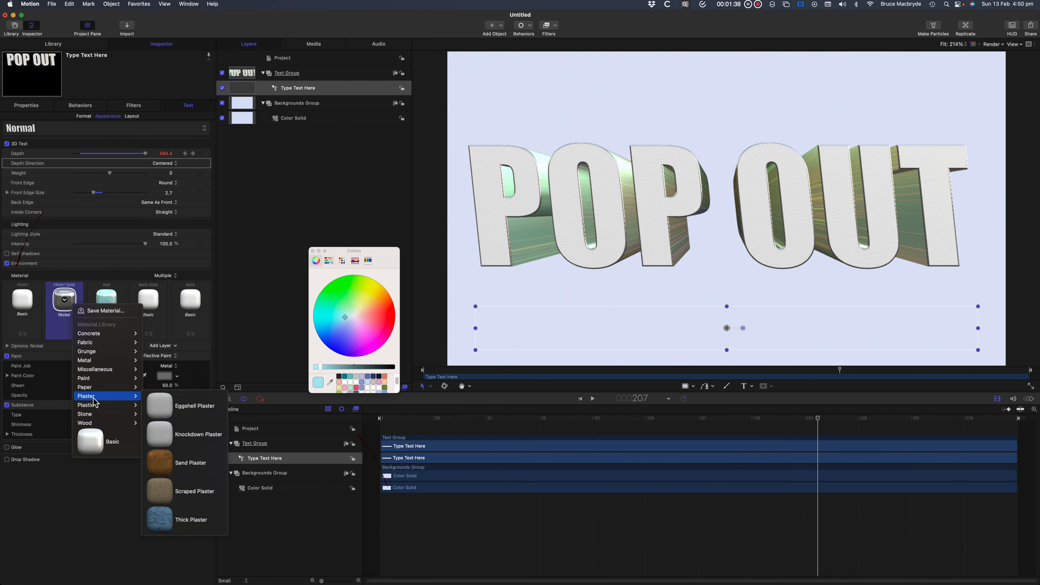
pyautogui.moveTo(95, 405)
pyautogui.click(159, 420)
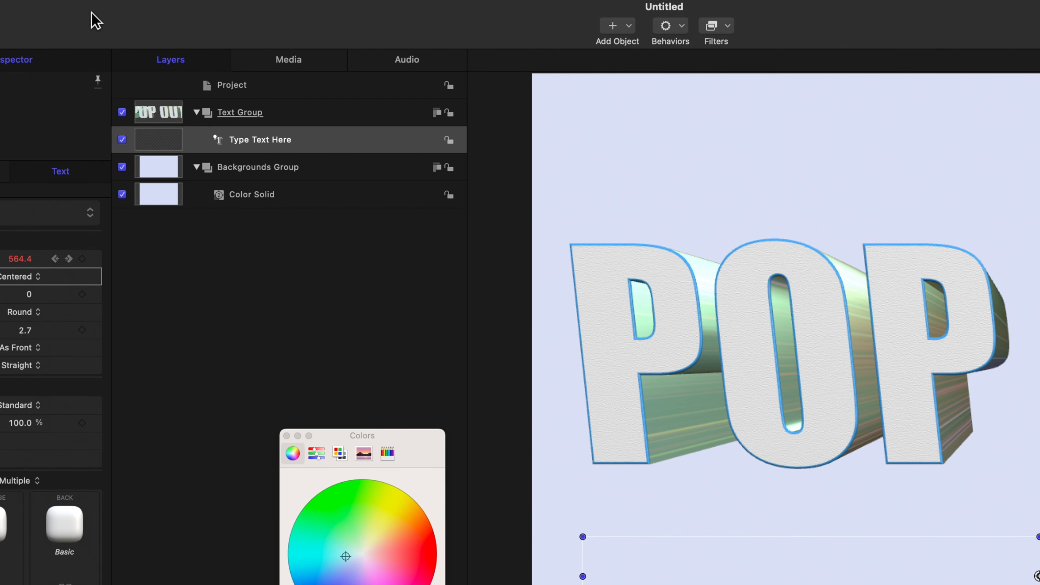
# Add a light to the project and switch the existing 2D groups to 3D.
pyautogui.click(622, 28)
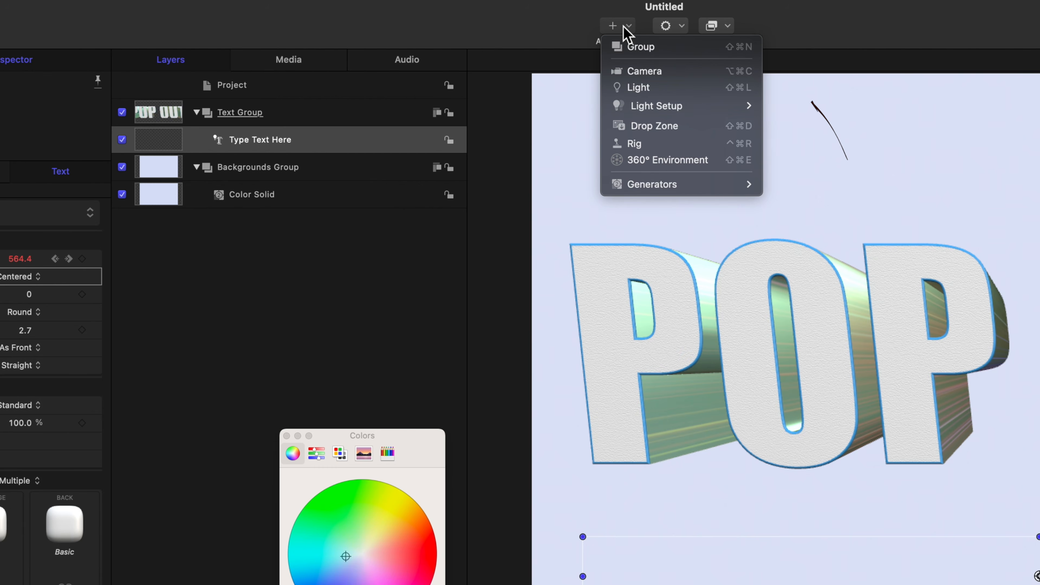
pyautogui.click(637, 88)
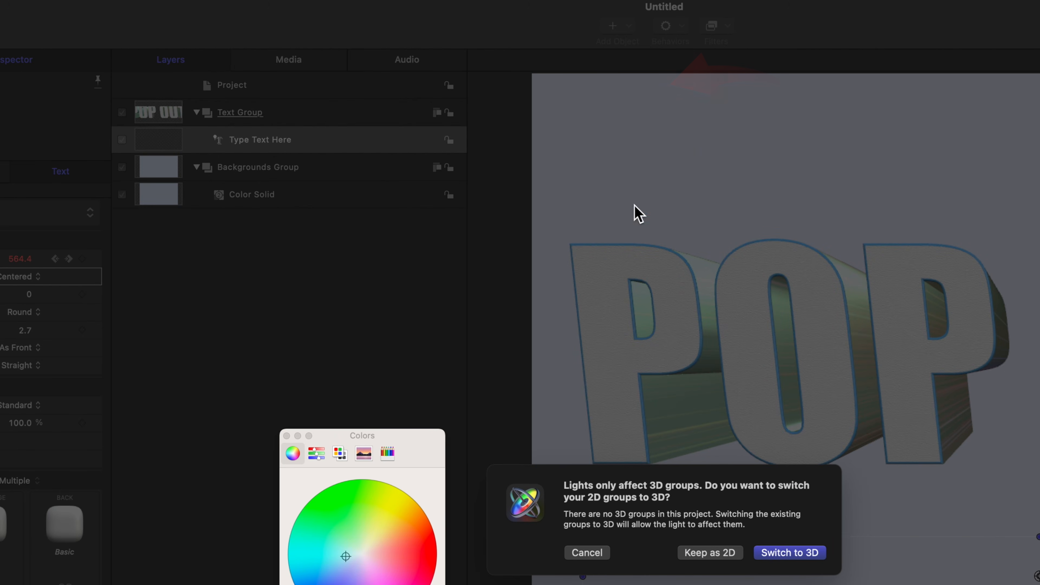
pyautogui.click(797, 557)
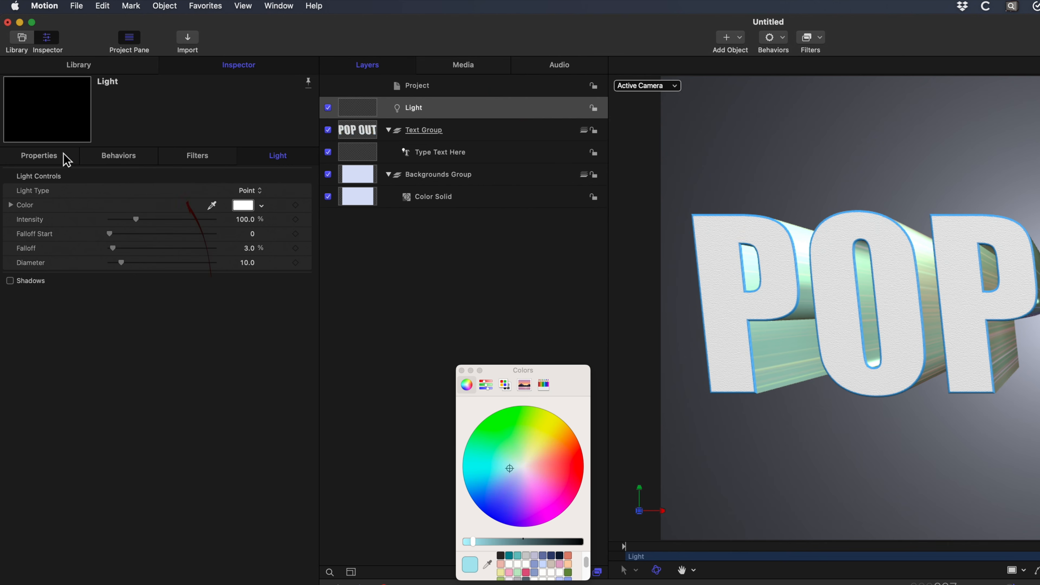
# Set the light's Z position to 200 px and rename it Top Light.
pyautogui.click(47, 156)
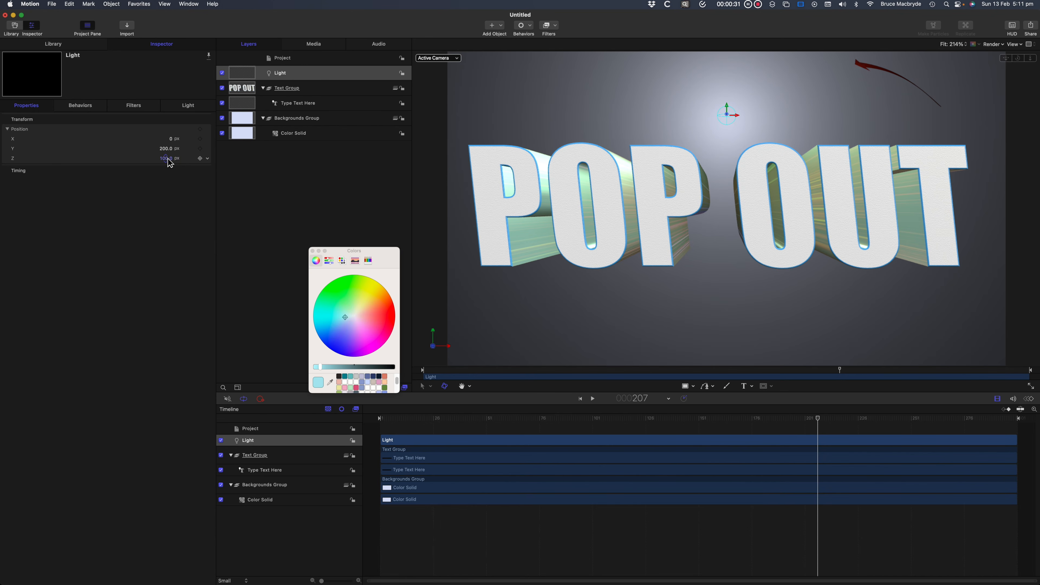
pyautogui.write('200')
pyautogui.click(279, 73)
pyautogui.click(277, 76)
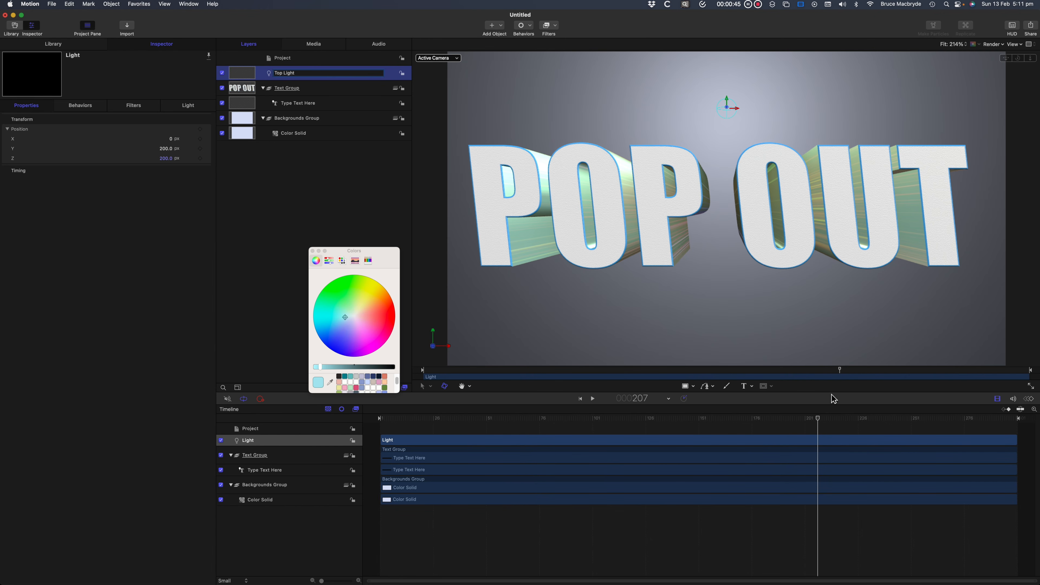
# Move the playhead to frame 221, add a second light and set its X position to -270 px.
pyautogui.moveTo(821, 418); pyautogui.dragTo(847, 418)
pyautogui.click(496, 25)
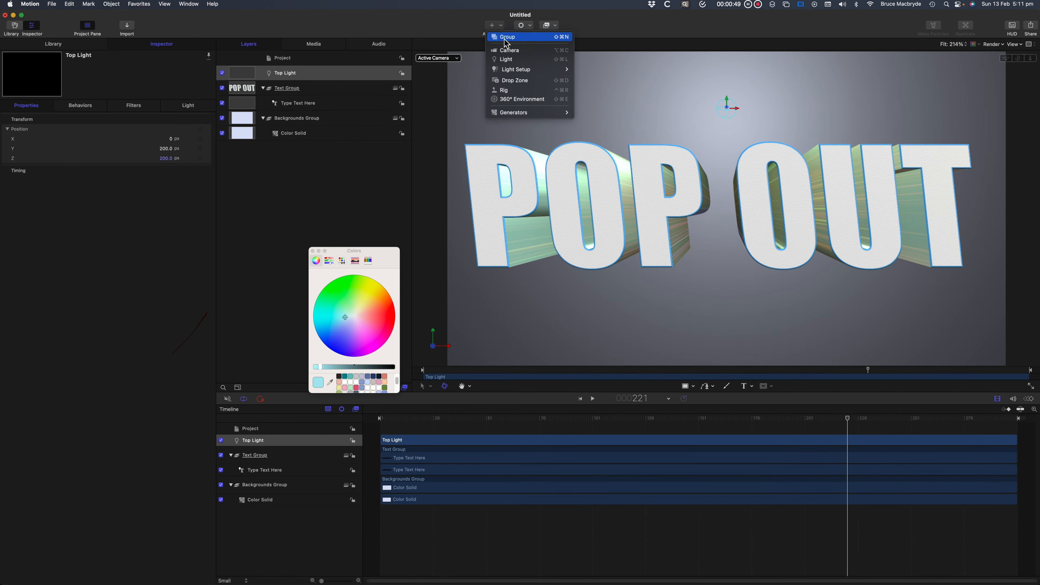
pyautogui.click(507, 60)
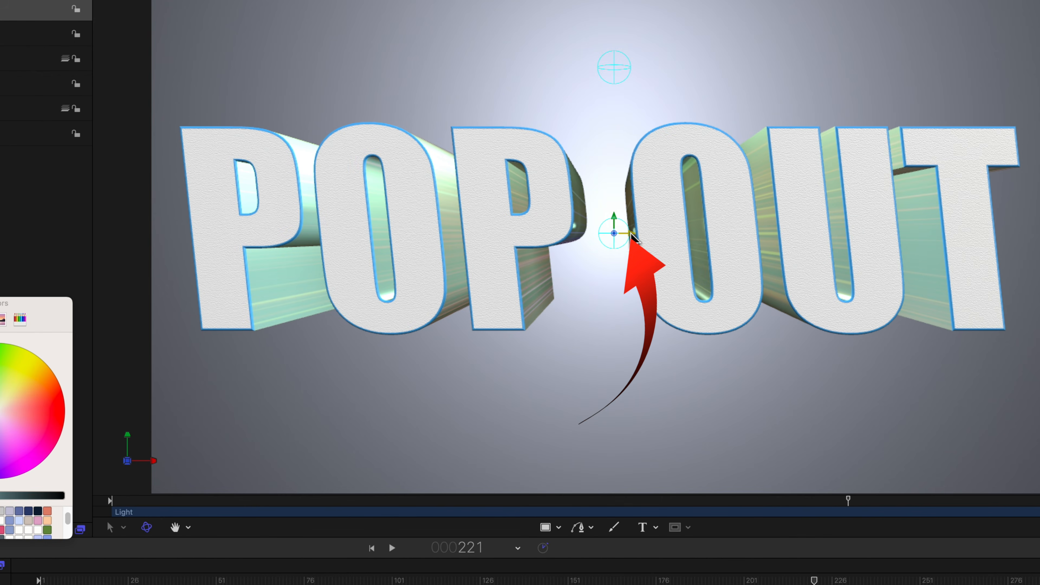
pyautogui.moveTo(634, 240); pyautogui.dragTo(403, 248)
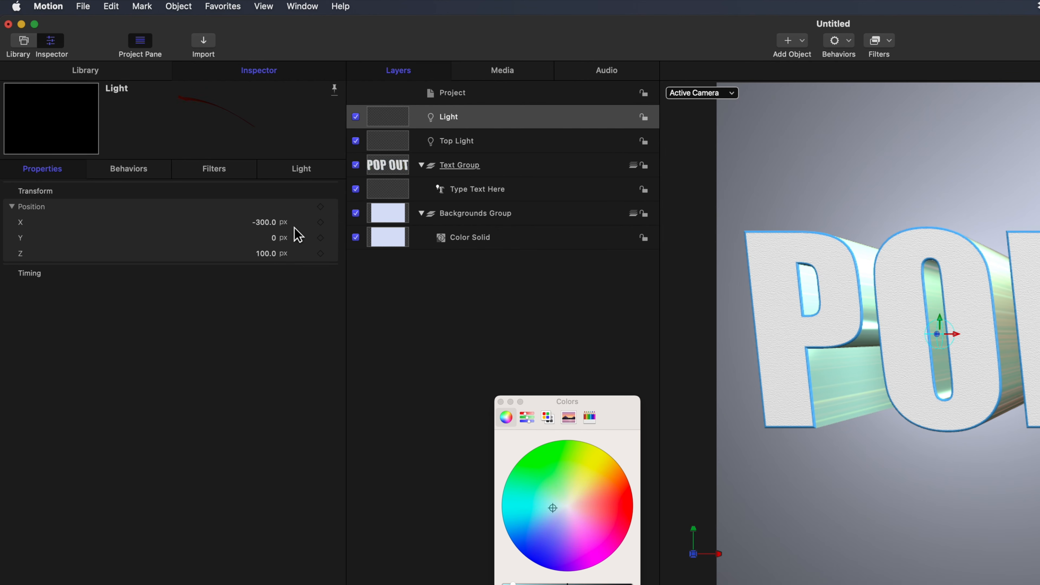
pyautogui.doubleClick(266, 224)
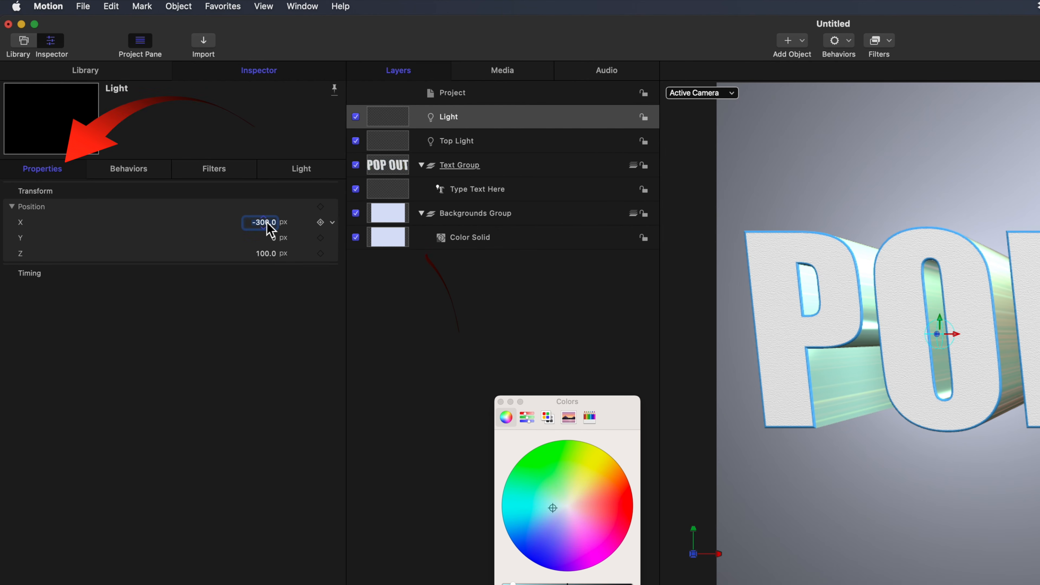
pyautogui.write('-270')
pyautogui.press('Return')
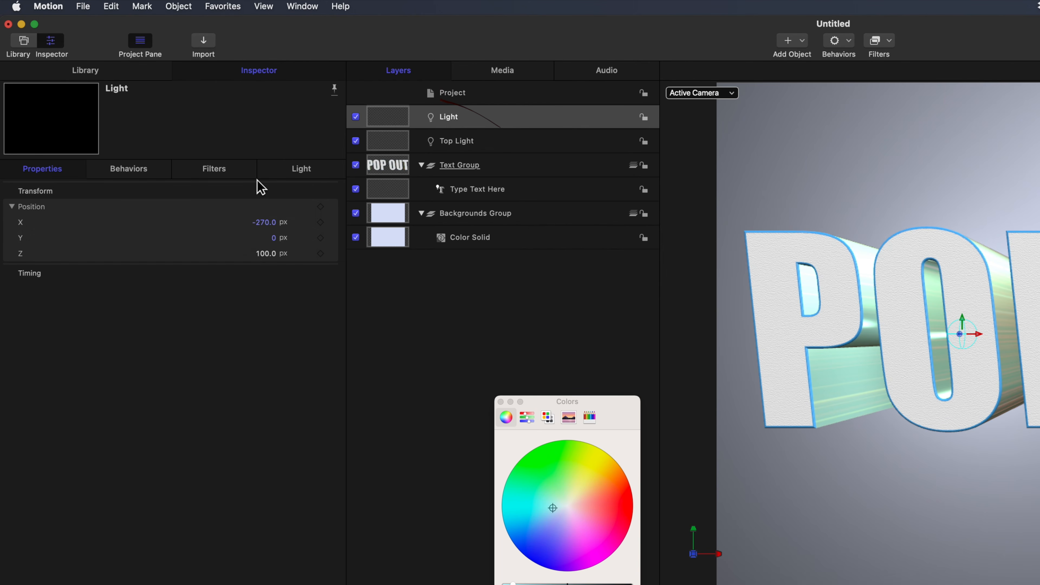
# Keyframe the selected light's color, using pink at frame 1 and cyan at frame 236.
pyautogui.click(302, 171)
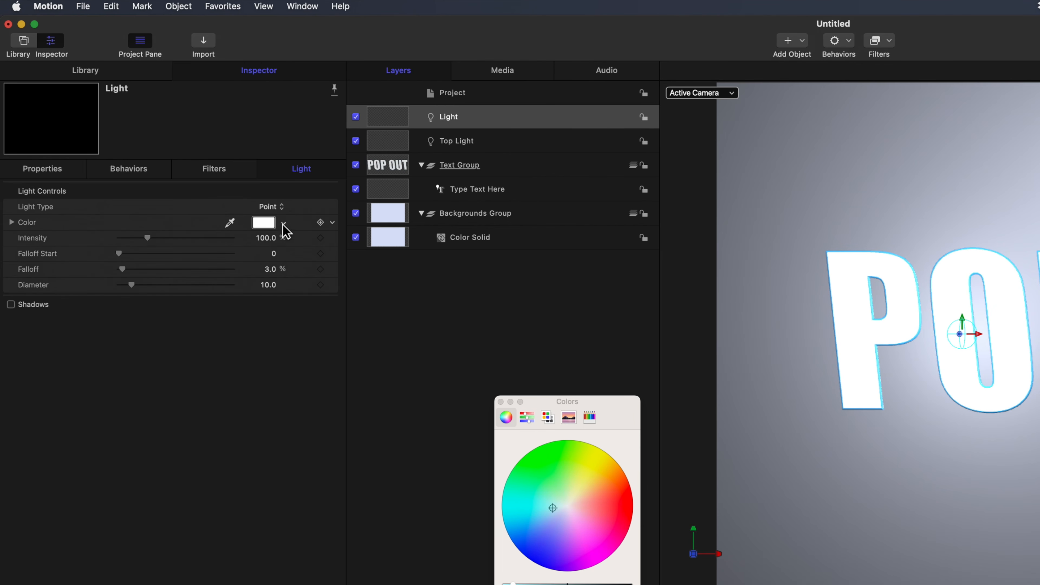
pyautogui.click(316, 223)
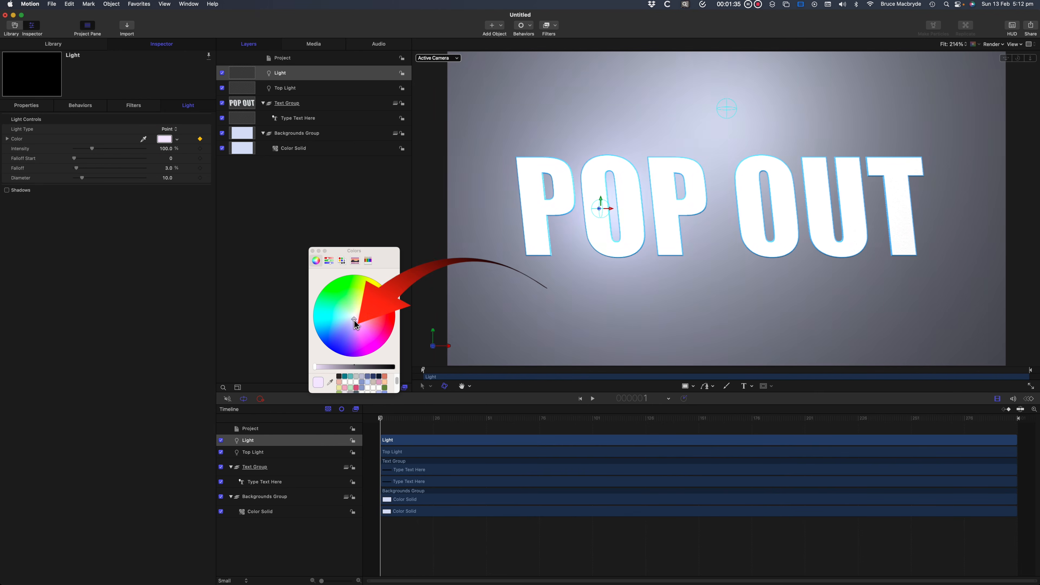
pyautogui.click(573, 522)
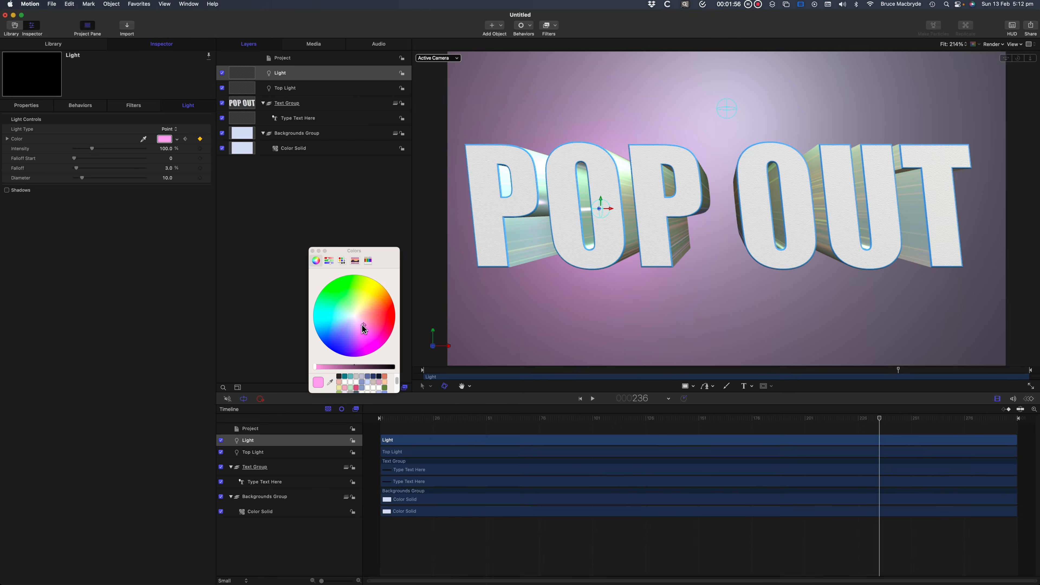
pyautogui.moveTo(362, 325); pyautogui.dragTo(340, 311)
pyautogui.click(339, 314)
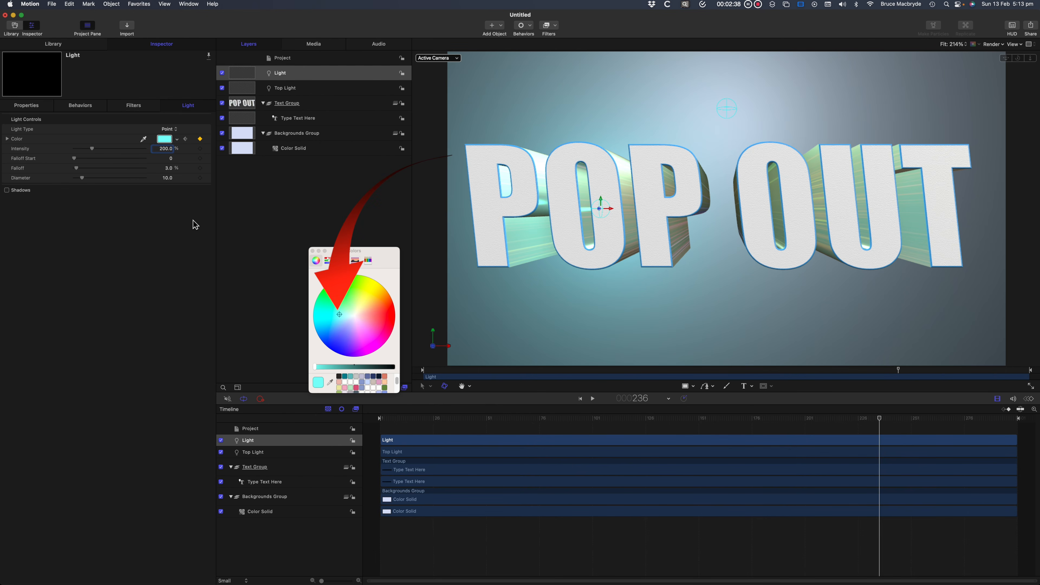
# Keyframe the light's Falloff Start, using 0 at the first color keyframe and 450 at the last color keyframe.
pyautogui.click(880, 419)
pyautogui.moveTo(880, 419); pyautogui.dragTo(381, 420)
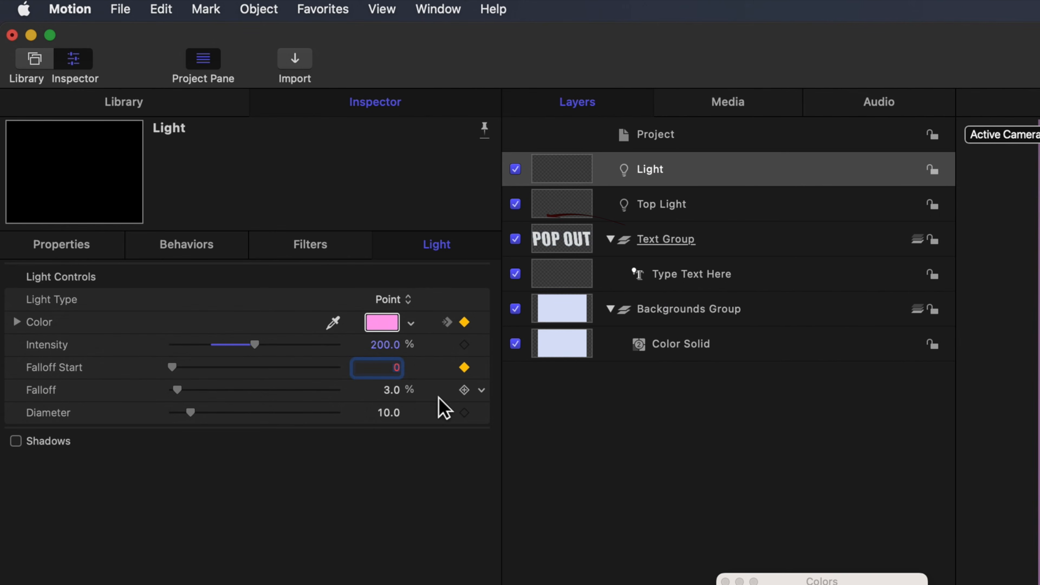
pyautogui.click(447, 323)
pyautogui.click(447, 322)
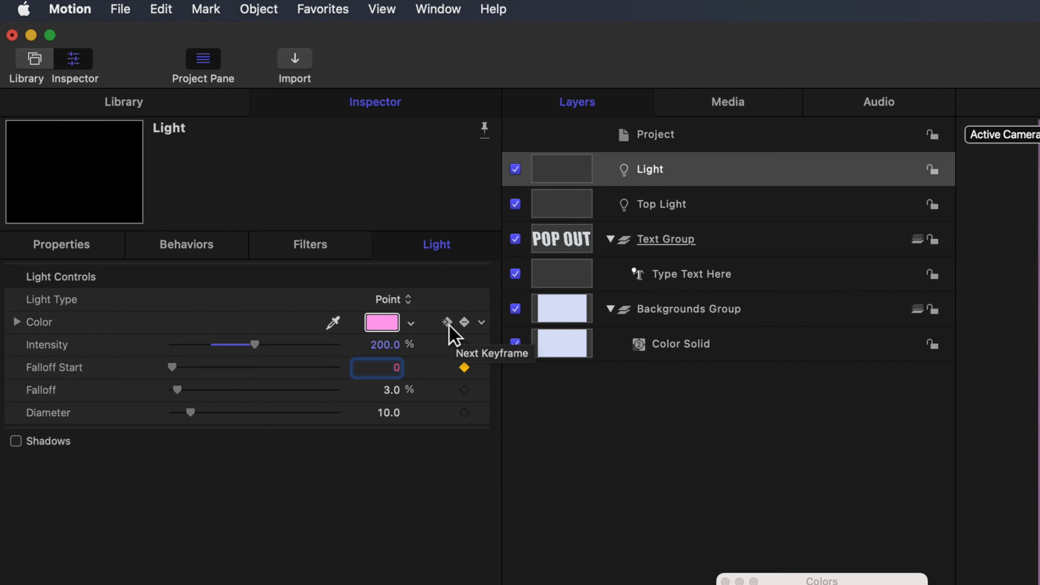
pyautogui.click(447, 323)
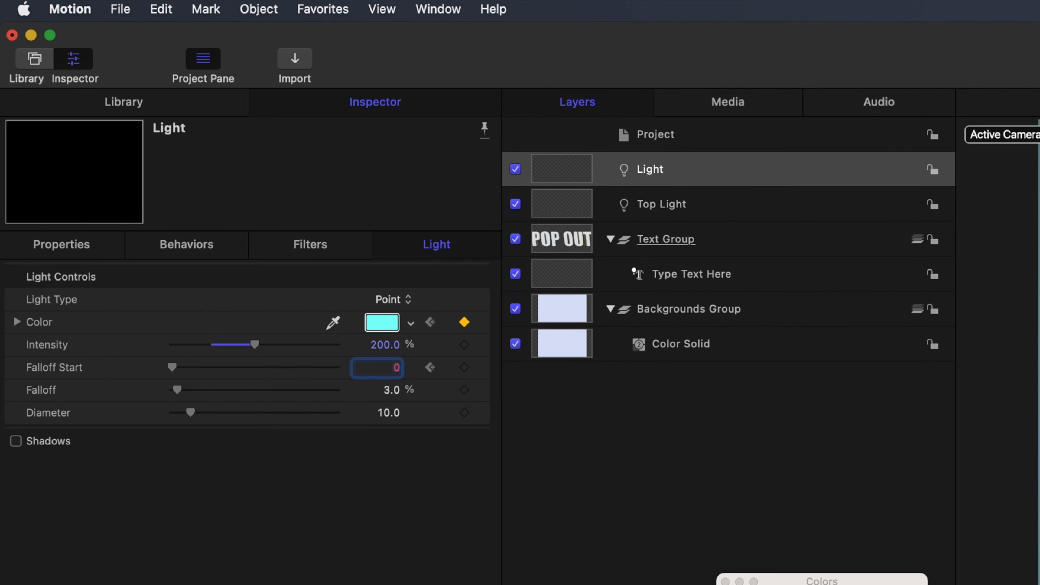
pyautogui.click(430, 322)
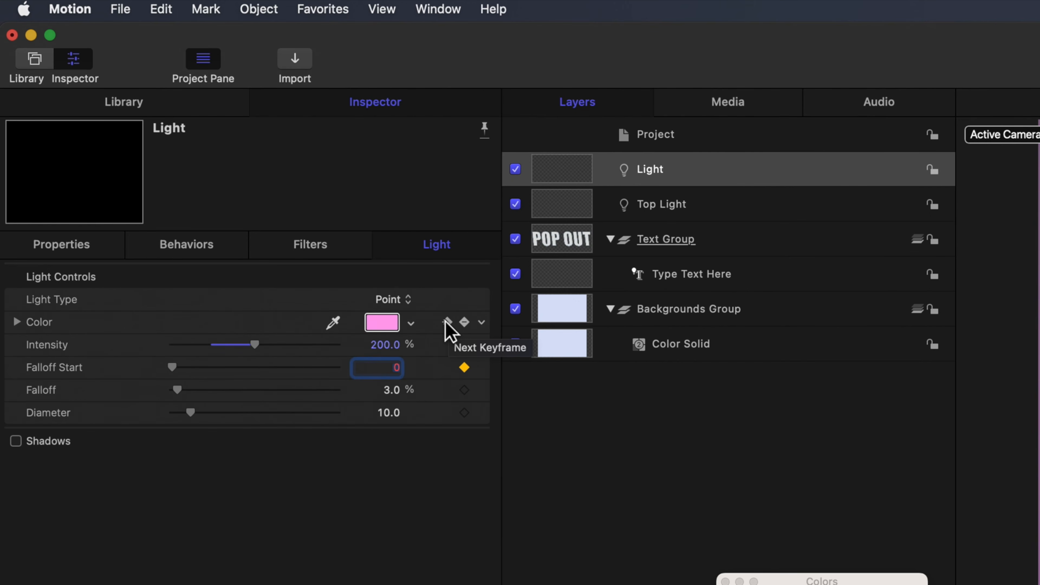
pyautogui.click(447, 322)
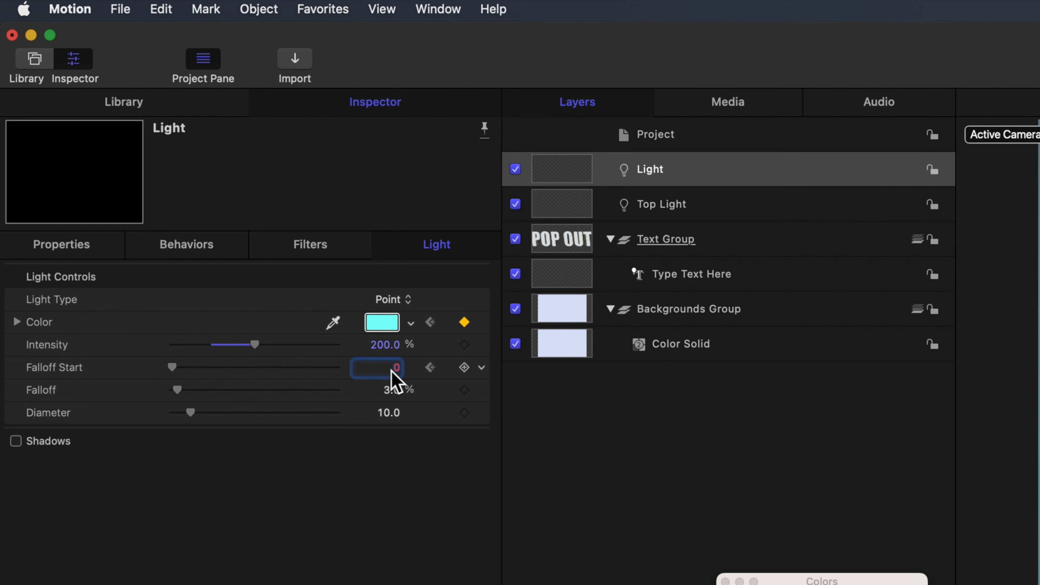
pyautogui.write('450')
pyautogui.press('Return')
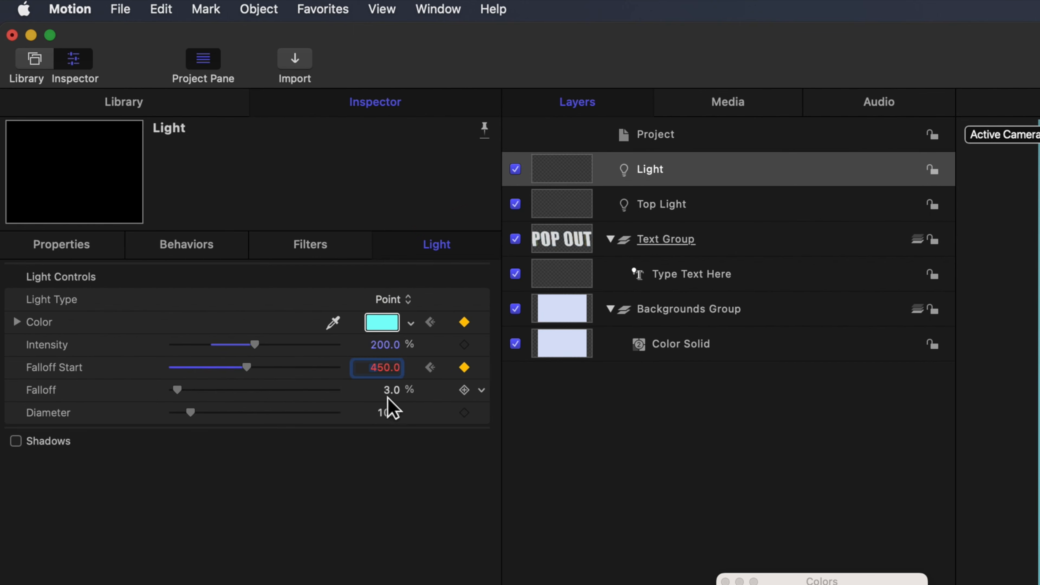
# Set the light's Falloff to 40% and play back the animation.
pyautogui.click(400, 393)
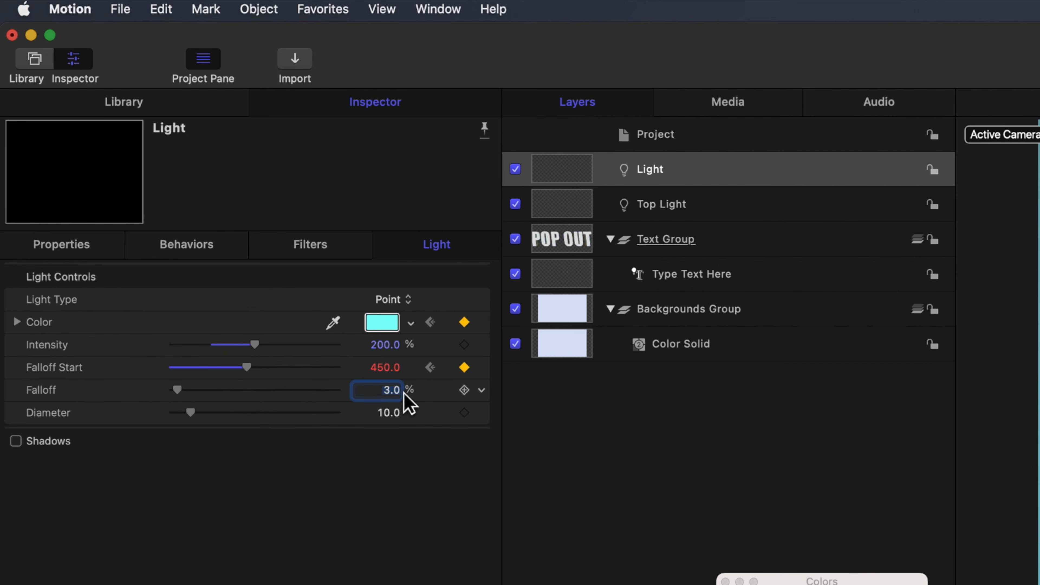
pyautogui.write('40')
pyautogui.press('Return')
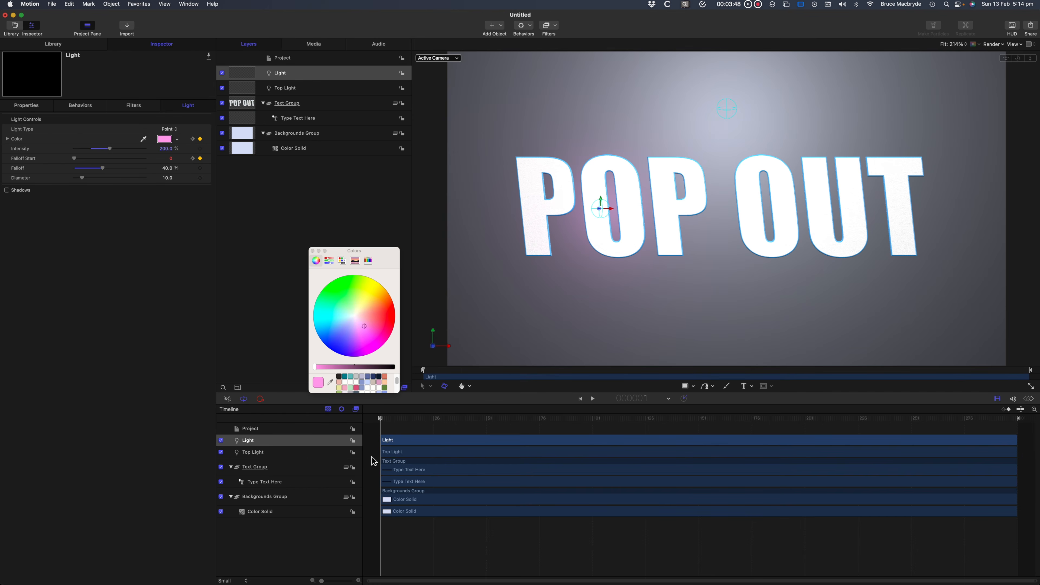
pyautogui.press('space')
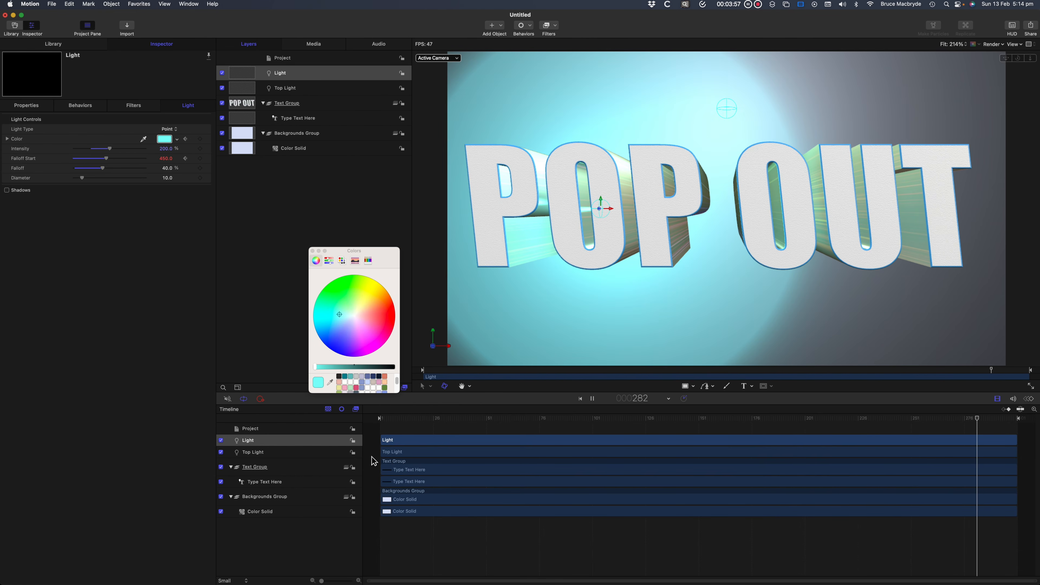
pyautogui.press('space')
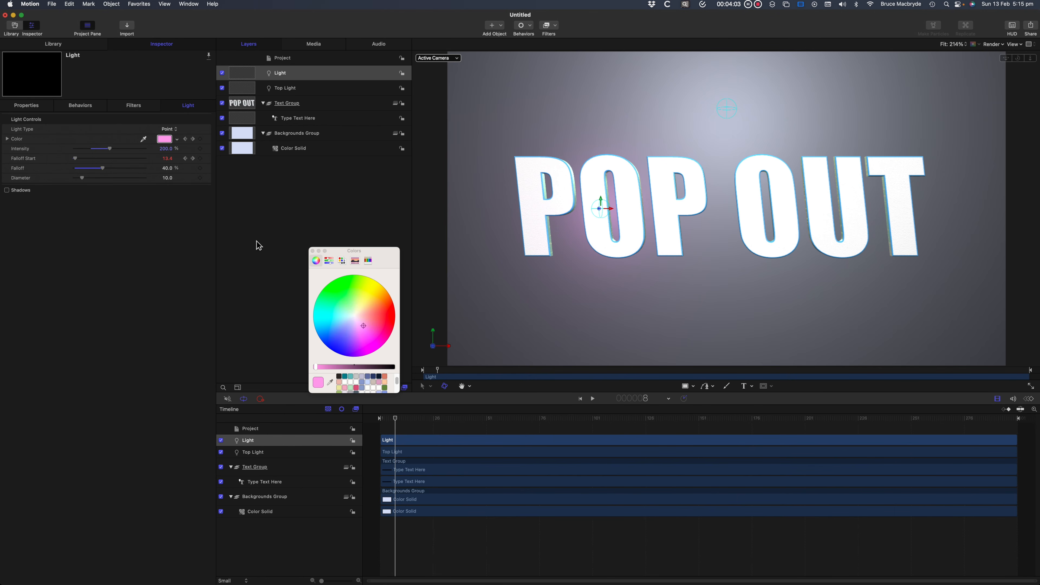
# Rename the layer Light as Left Light.
pyautogui.click(281, 77)
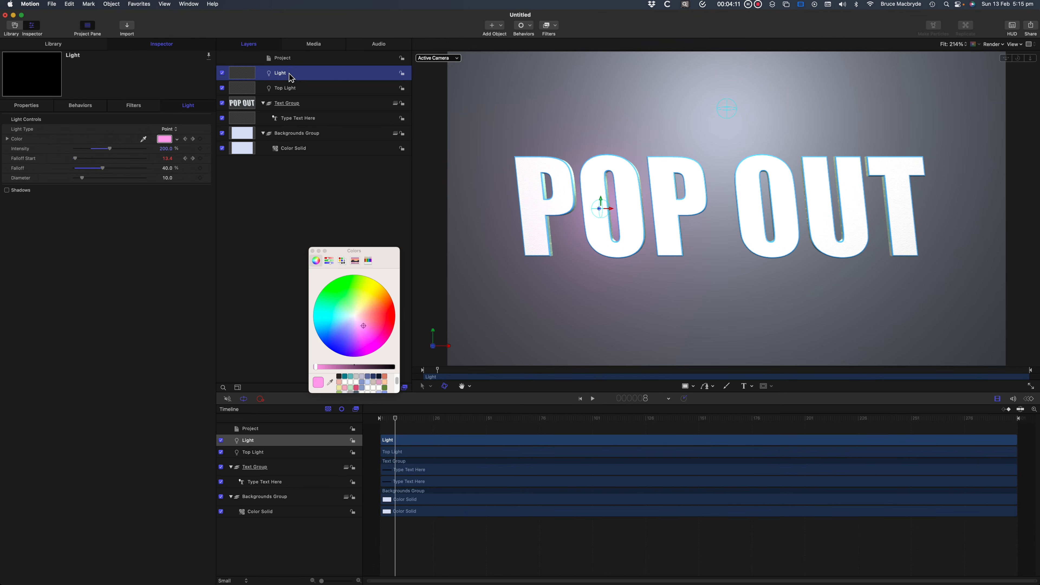
pyautogui.doubleClick(281, 74)
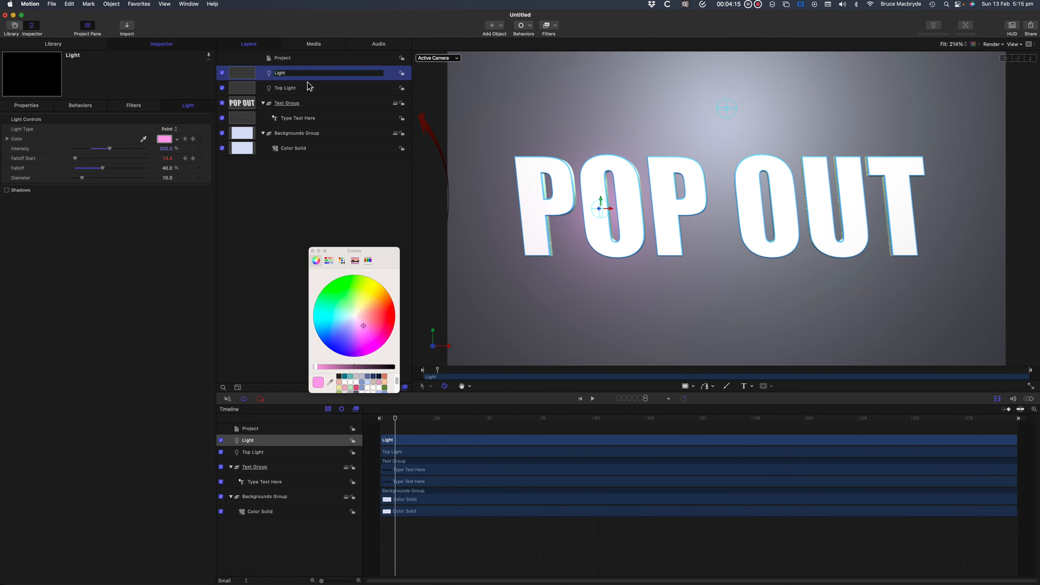
pyautogui.write('Left')
pyautogui.press('Return')
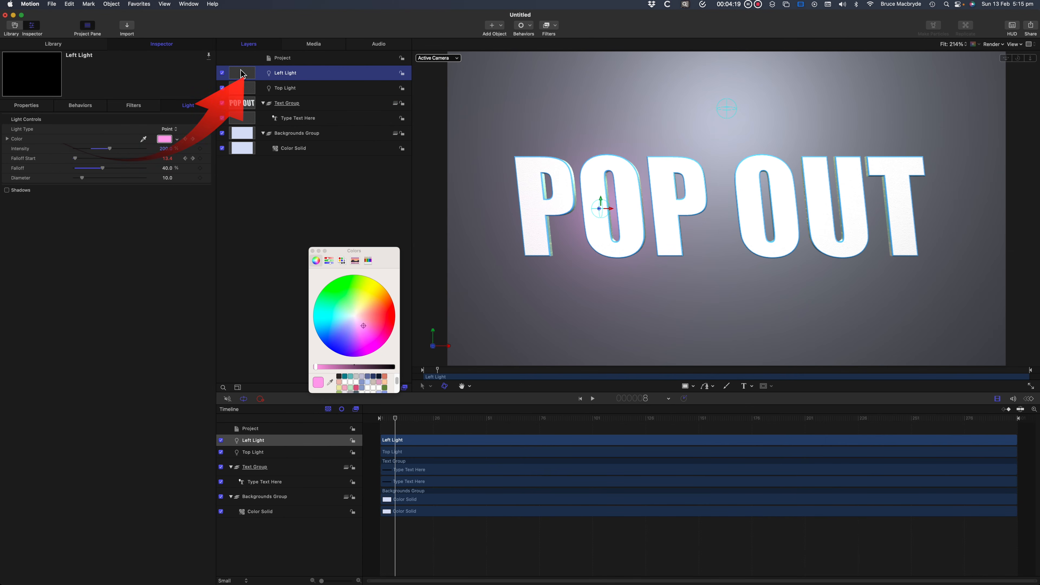
# Duplicate the Left Light and rename the copy right Light.
pyautogui.rightClick(244, 75)
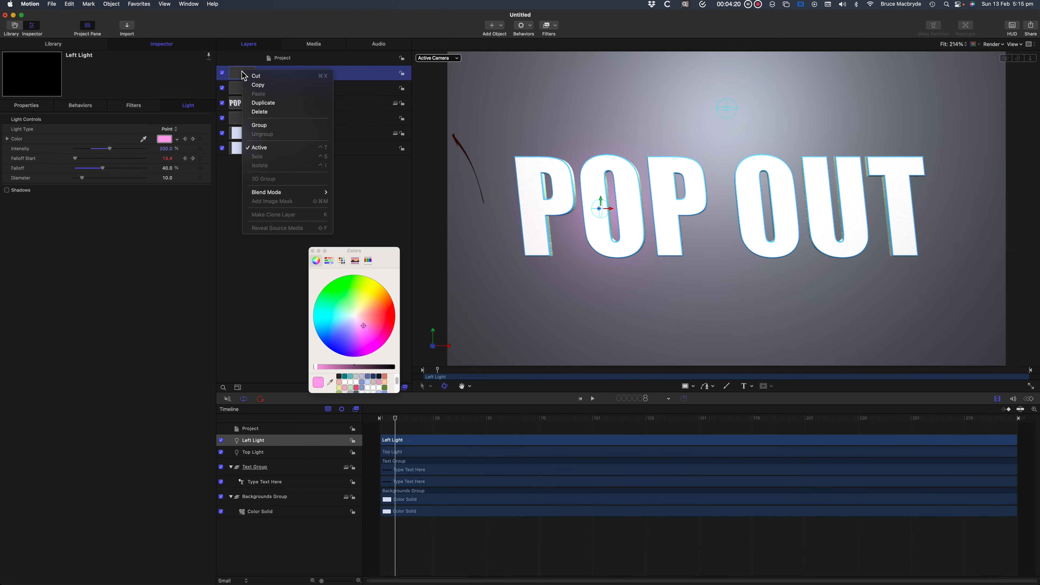
pyautogui.click(264, 104)
pyautogui.doubleClick(288, 79)
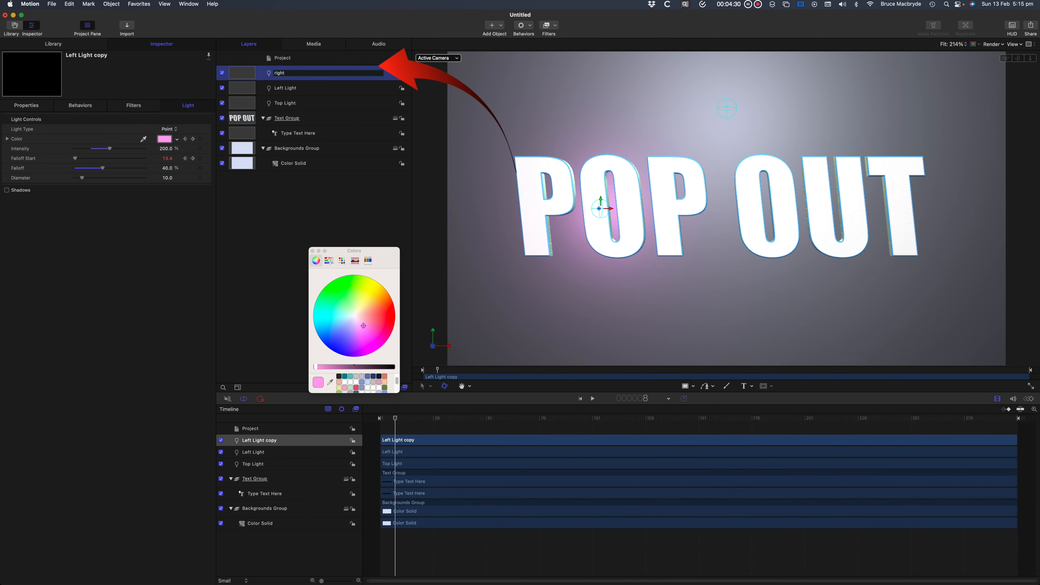
pyautogui.write('right Light')
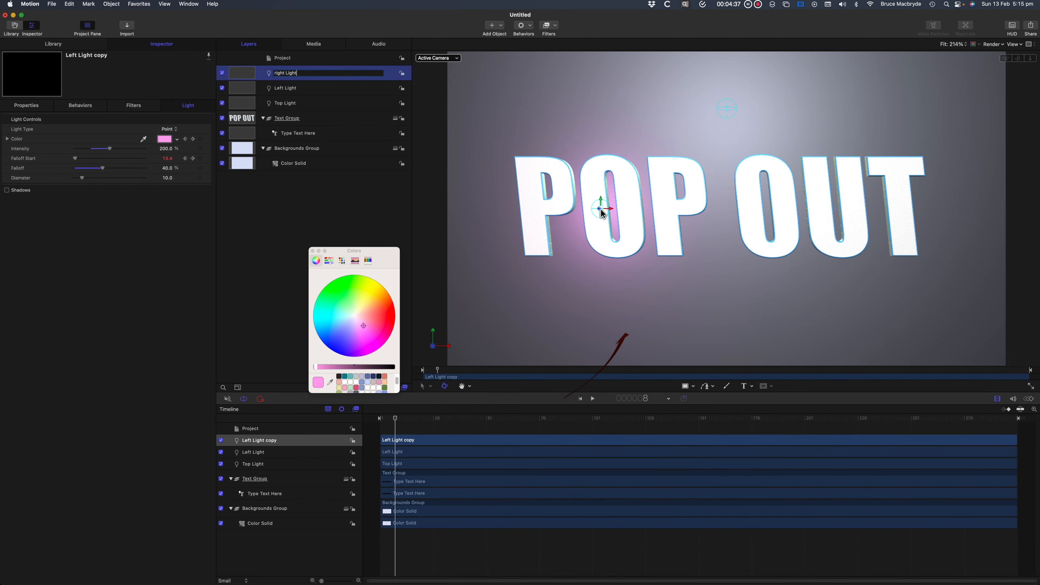
# Move the Left Light along the X axis to the letter U of OUT and play the animation.
pyautogui.click(614, 208)
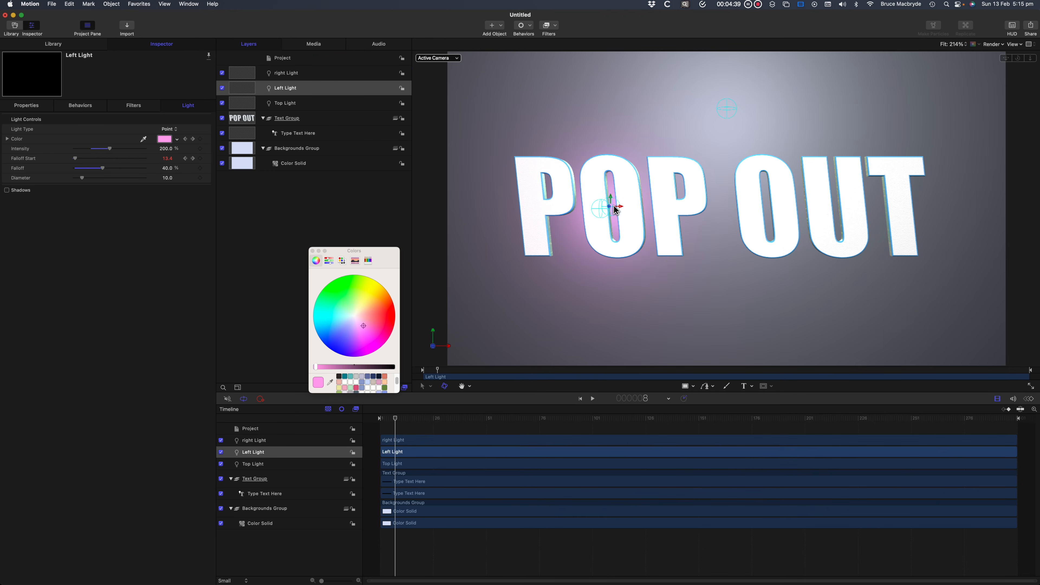
pyautogui.moveTo(616, 209); pyautogui.dragTo(845, 210)
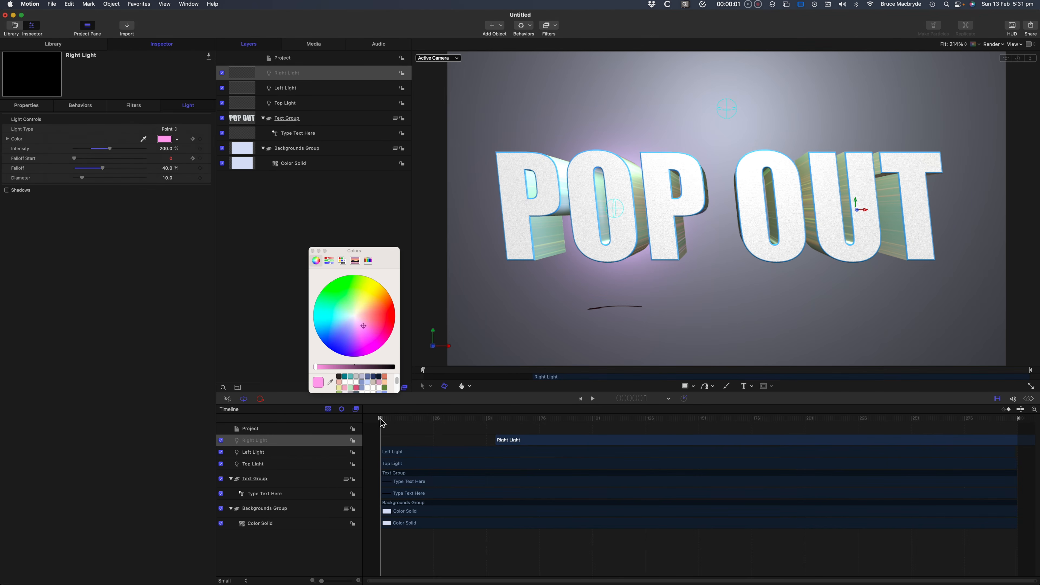
pyautogui.press('space')
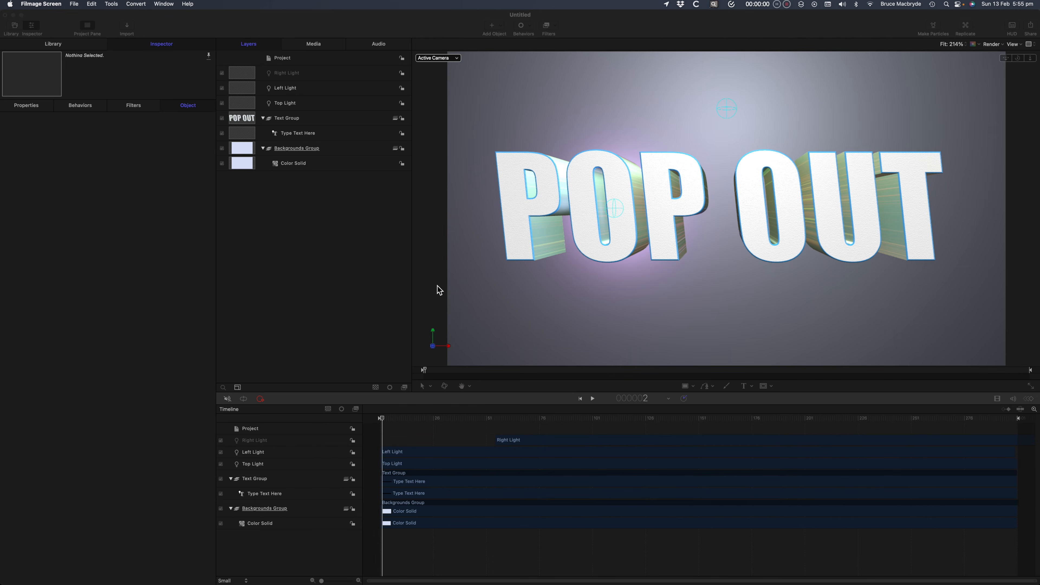
# Try the Wacky behavior on the Type Text Here layer and preview the animation.
pyautogui.click(393, 270)
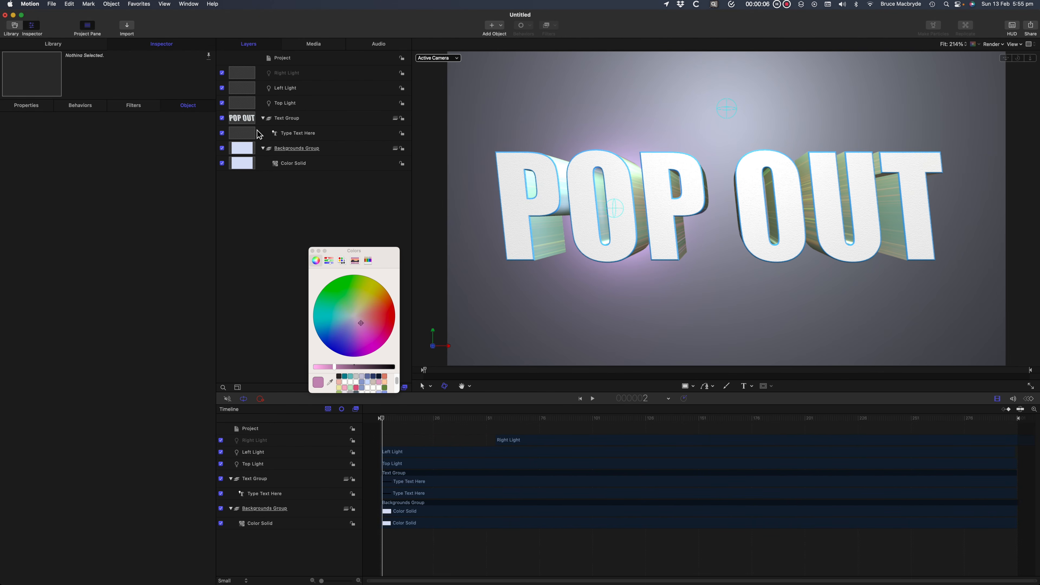
pyautogui.click(254, 137)
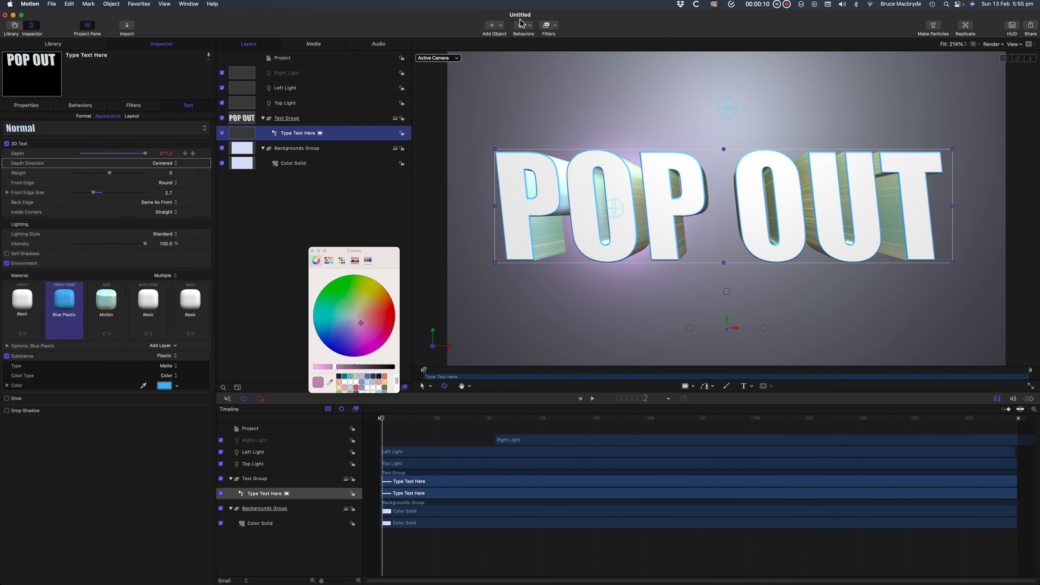
pyautogui.click(525, 26)
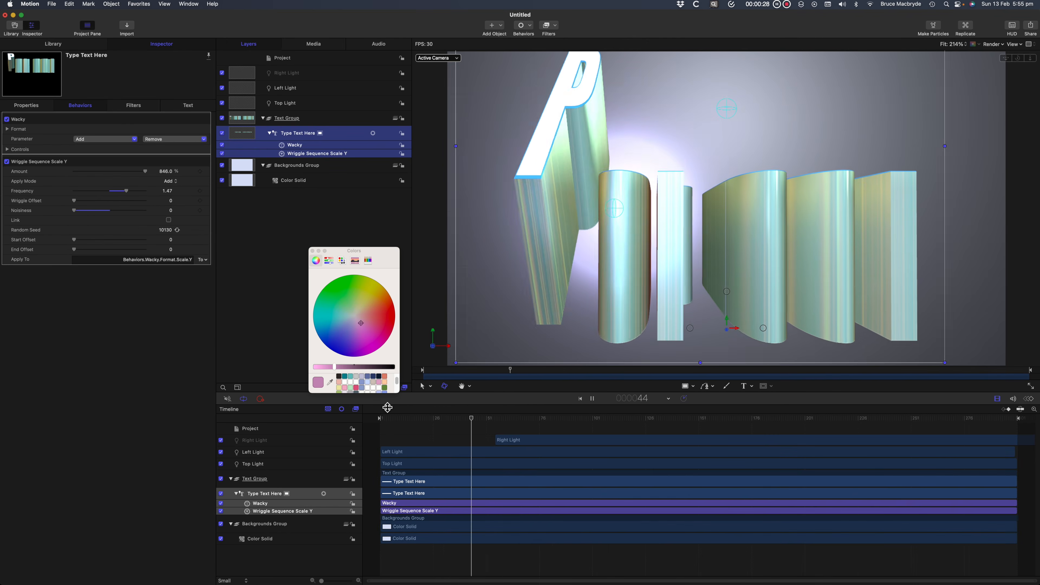
pyautogui.press('space')
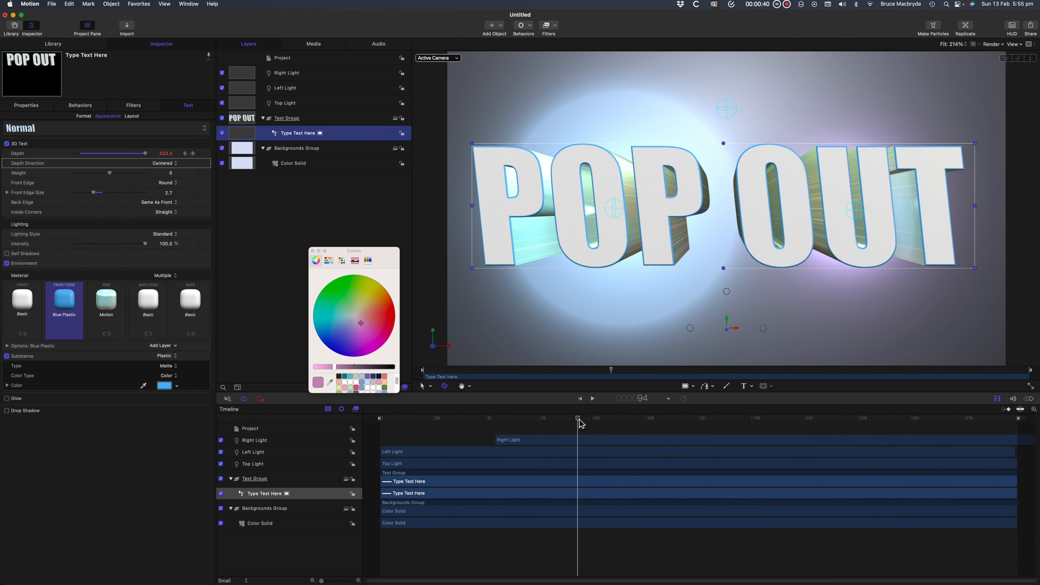
# Return the playhead to frame 1 and apply the Text-Continuous behavior Quiver to the Type Text Here layer.
pyautogui.moveTo(581, 424); pyautogui.dragTo(372, 425)
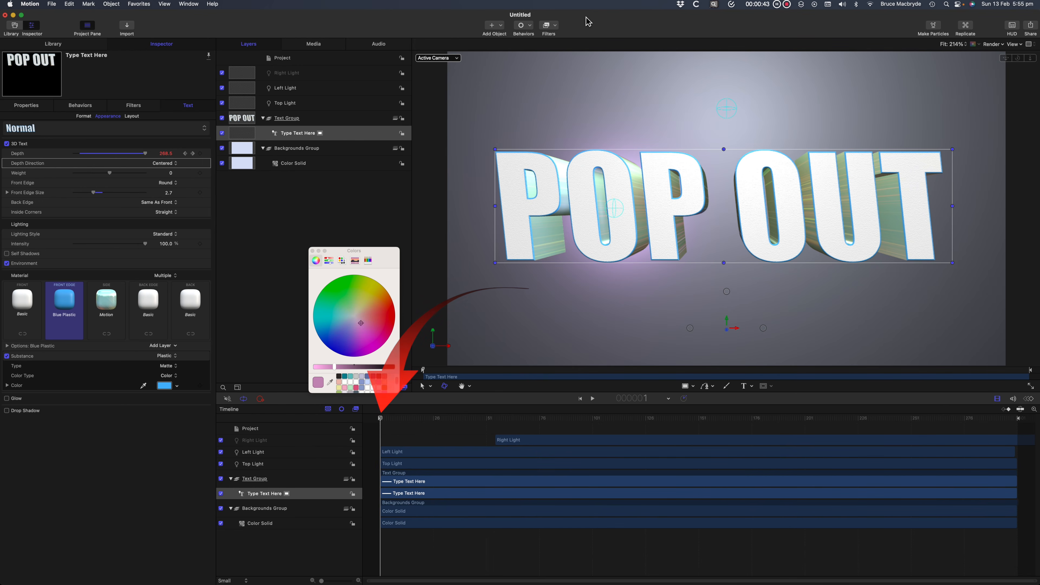
pyautogui.click(532, 27)
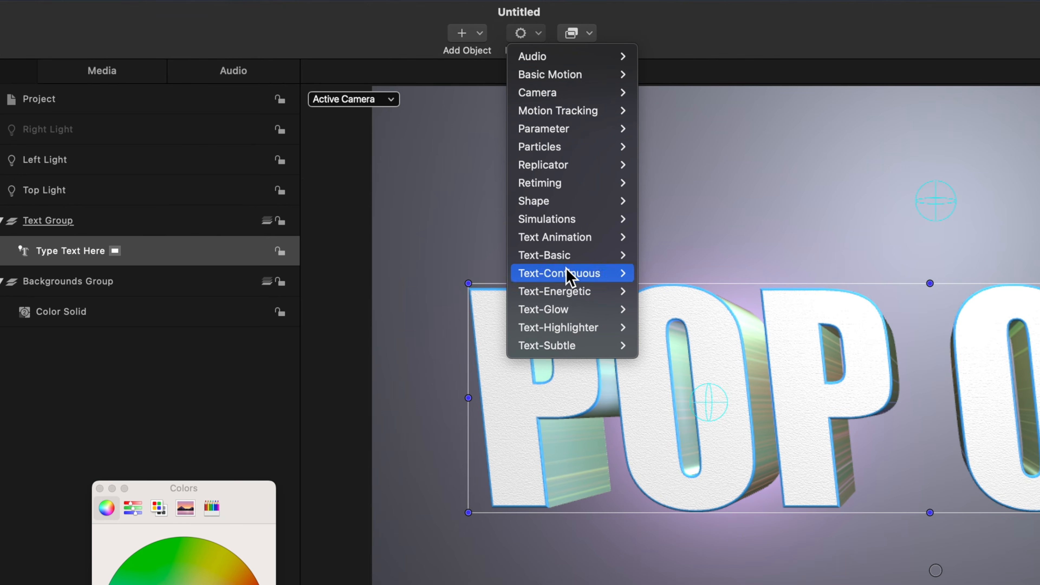
pyautogui.moveTo(545, 144)
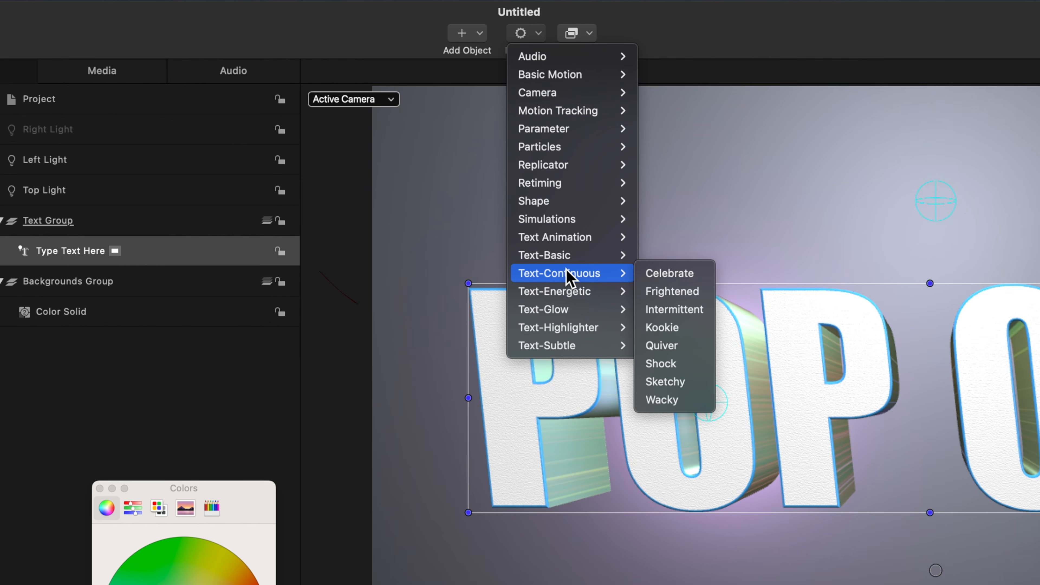
pyautogui.click(689, 352)
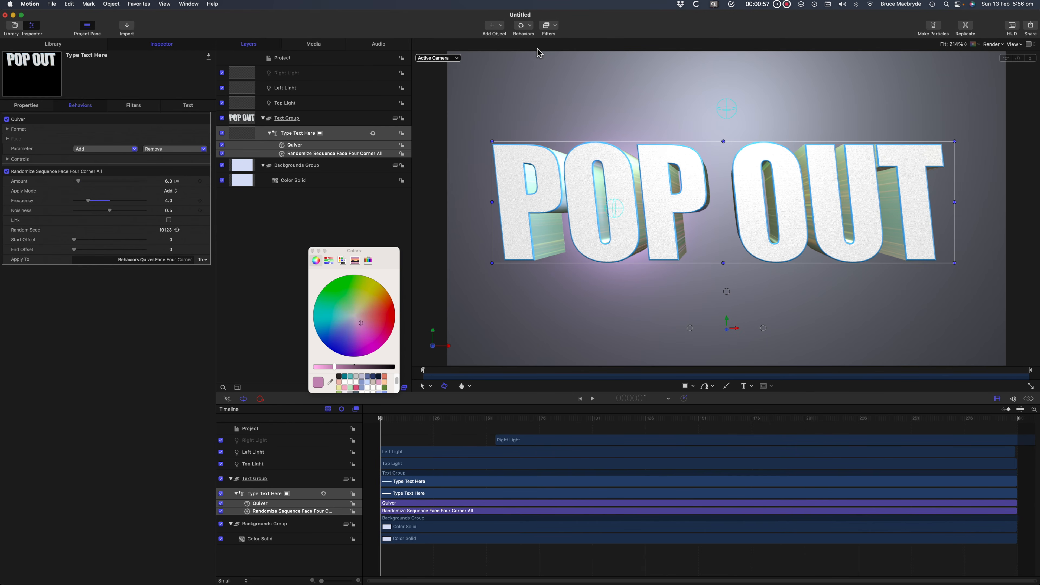
# Add the Text-Energetic behavior Marbles In to the Type Text Here layer.
pyautogui.click(528, 27)
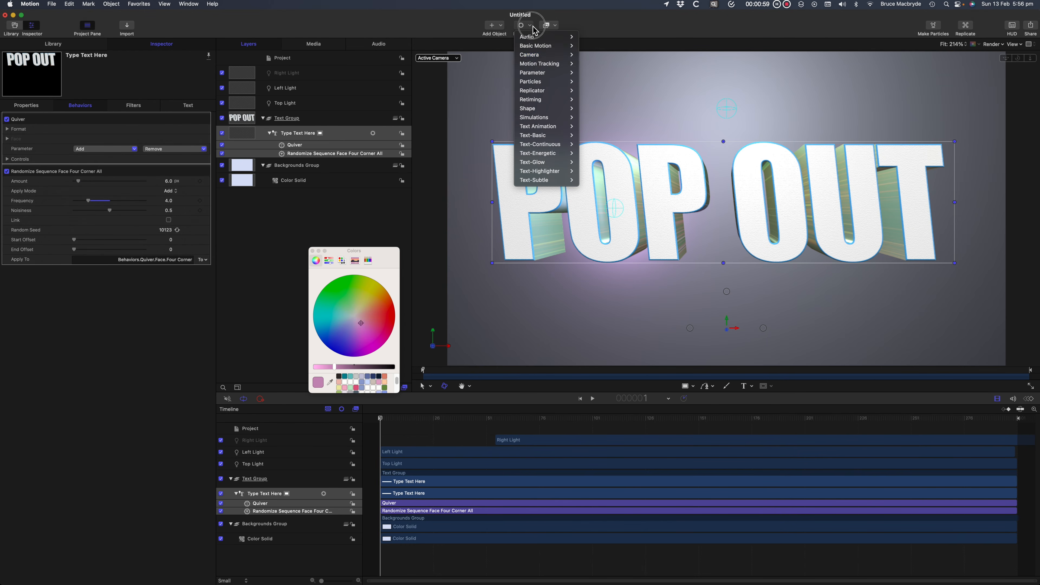
pyautogui.moveTo(548, 155)
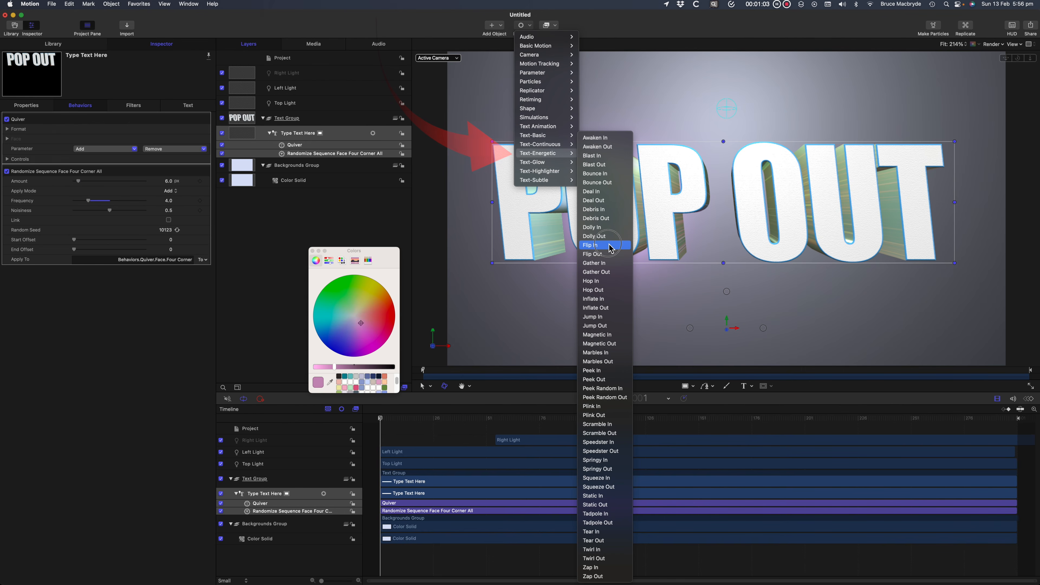
pyautogui.click(613, 353)
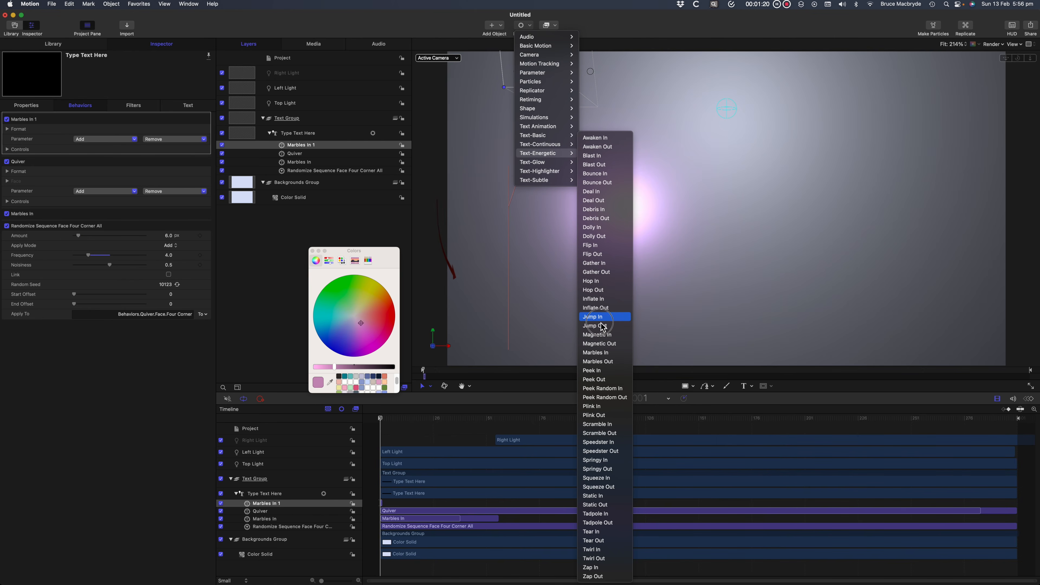
# Add the Text-Energetic behaviors Magnetic In, Inflate In, Flip In and Springy In to the Type Text Here layer.
pyautogui.click(601, 334)
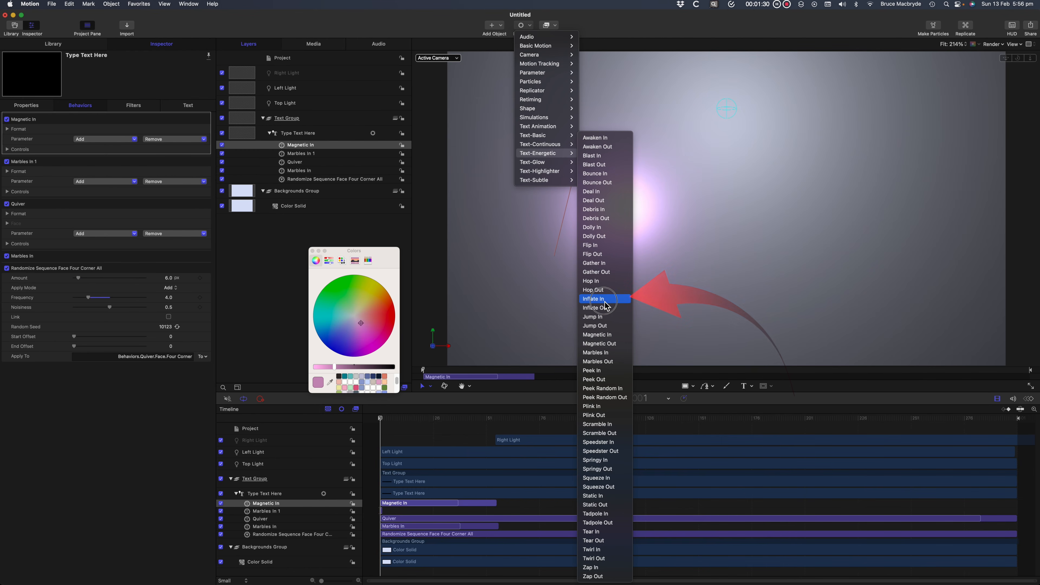
pyautogui.click(605, 300)
pyautogui.click(530, 27)
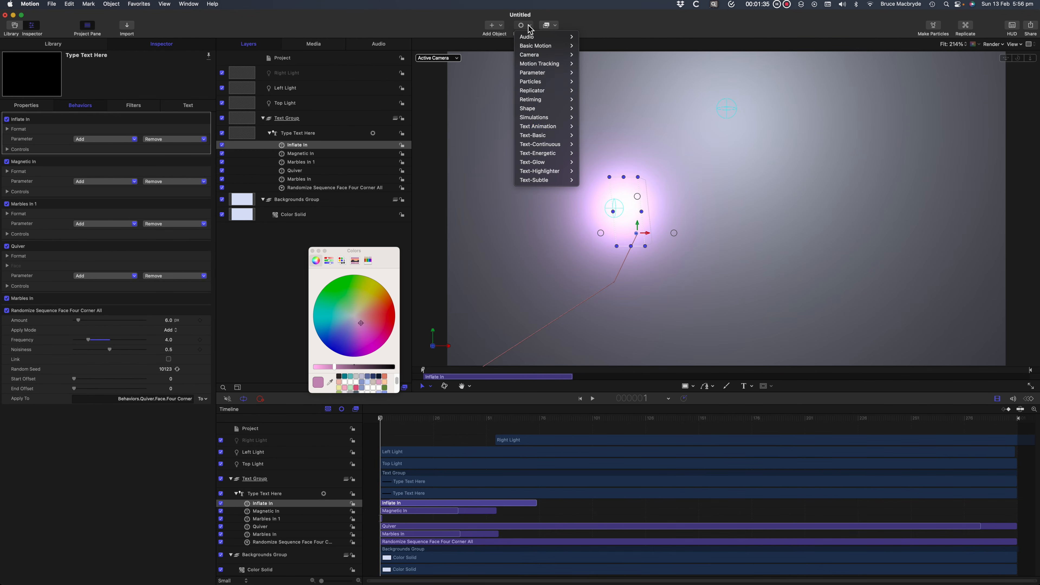
pyautogui.moveTo(555, 155)
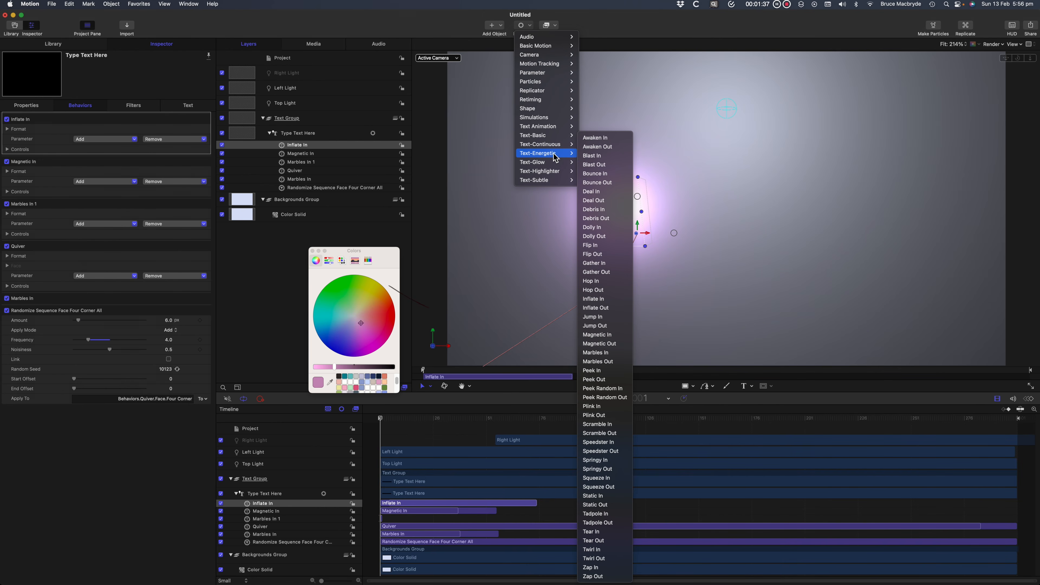
pyautogui.click(615, 245)
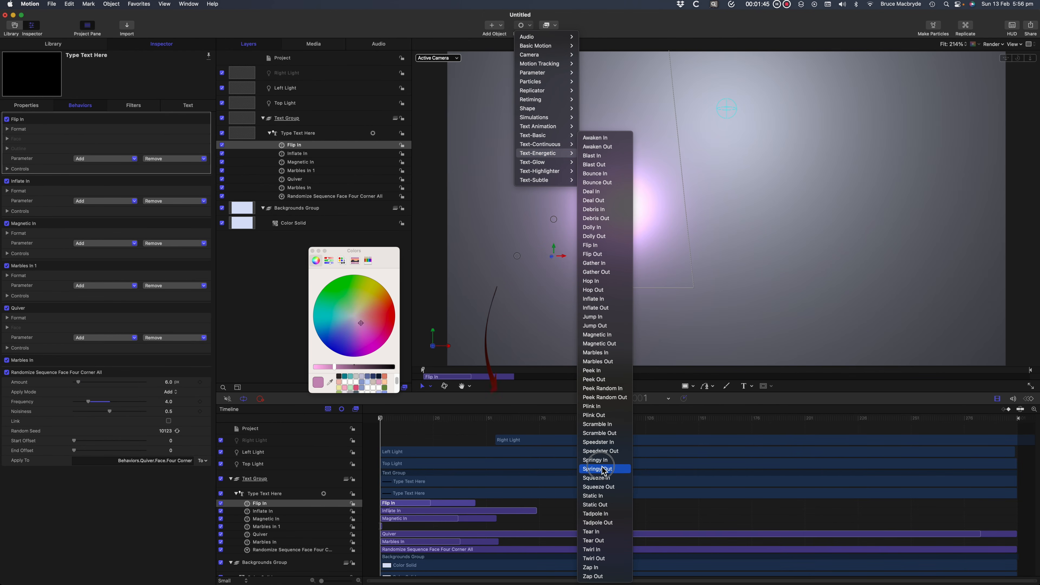
pyautogui.click(598, 460)
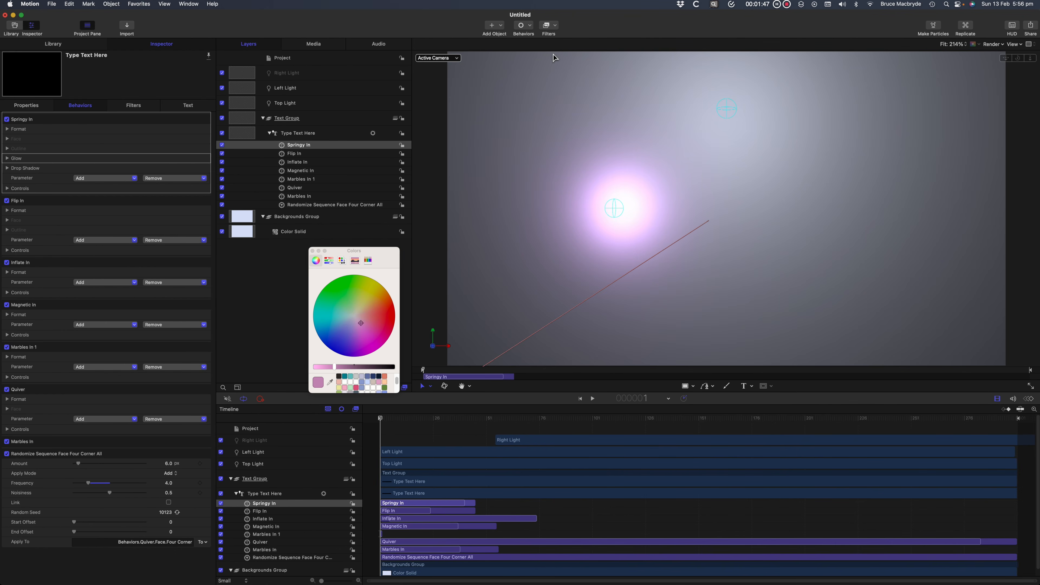
# Add the Text-Energetic behaviors Hop Out and Dolly Out to the Type Text Here layer.
pyautogui.click(534, 28)
pyautogui.moveTo(562, 156)
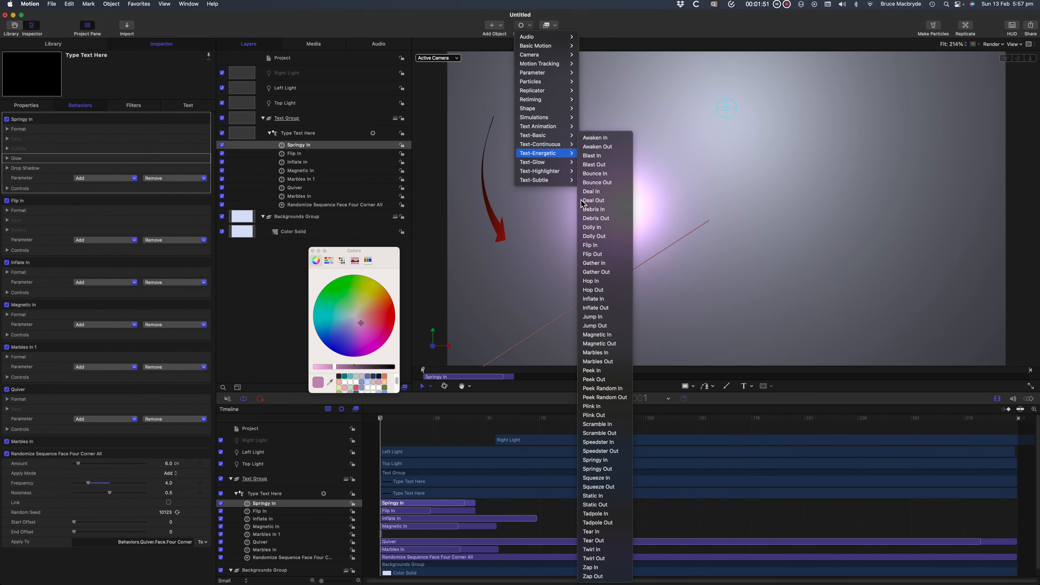
pyautogui.click(609, 290)
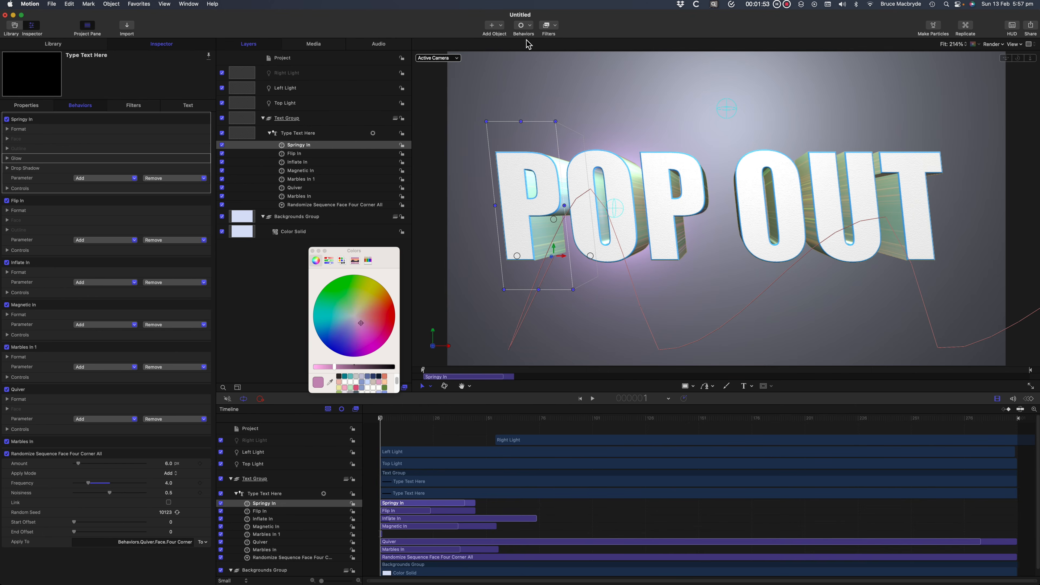
pyautogui.click(529, 28)
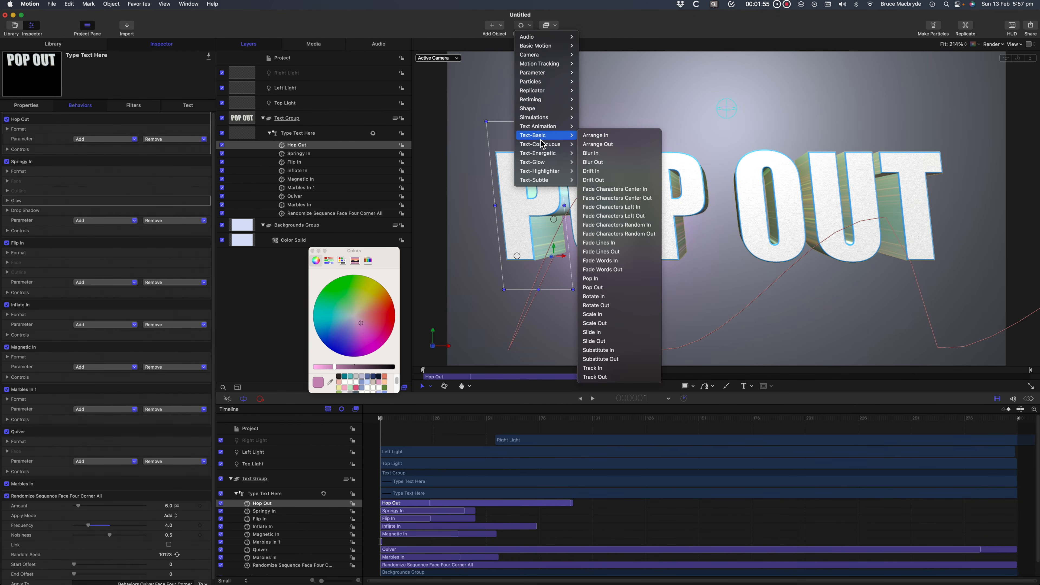
pyautogui.moveTo(545, 158)
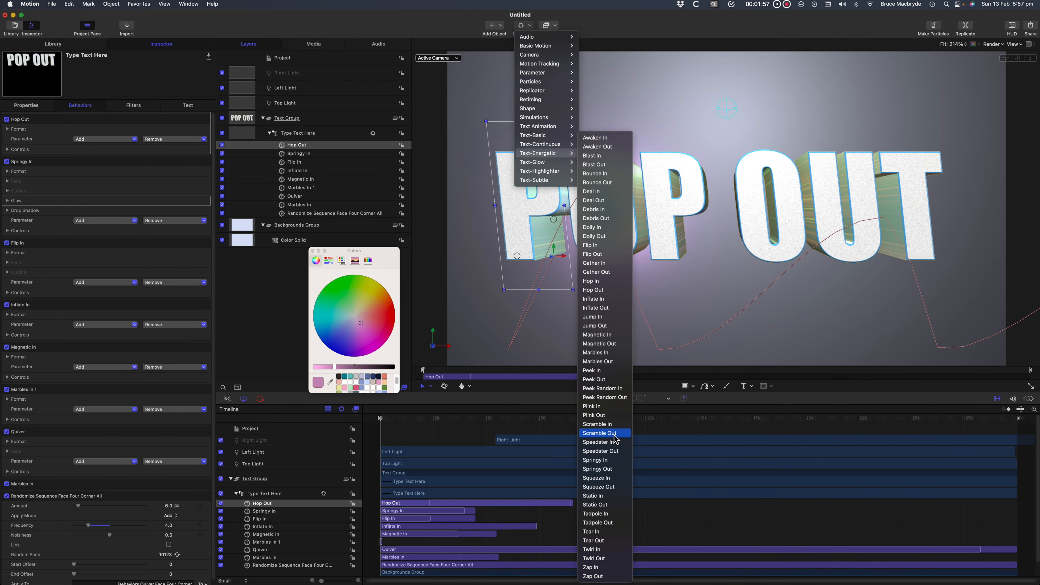
pyautogui.click(597, 236)
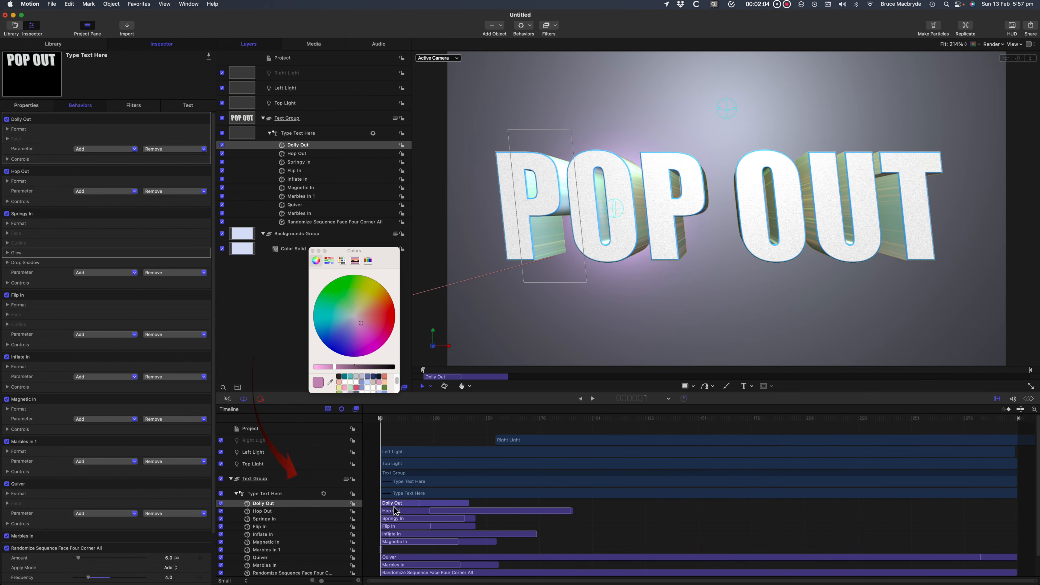
# Move the Dolly Out and Hop Out behaviors to the end of the project in the timeline.
pyautogui.moveTo(394, 508); pyautogui.dragTo(942, 520)
pyautogui.click(523, 513)
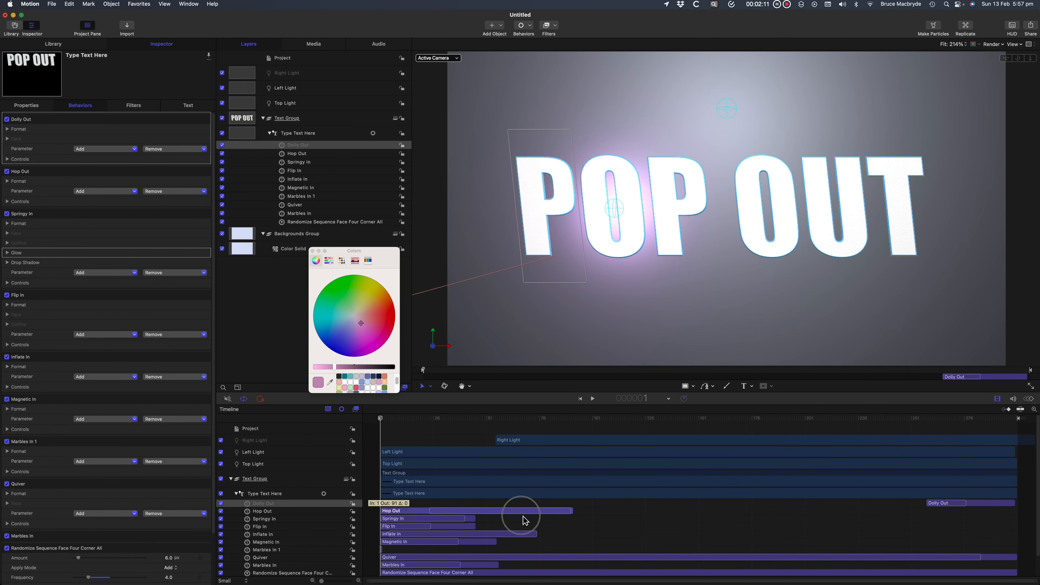
pyautogui.moveTo(525, 520); pyautogui.dragTo(842, 532)
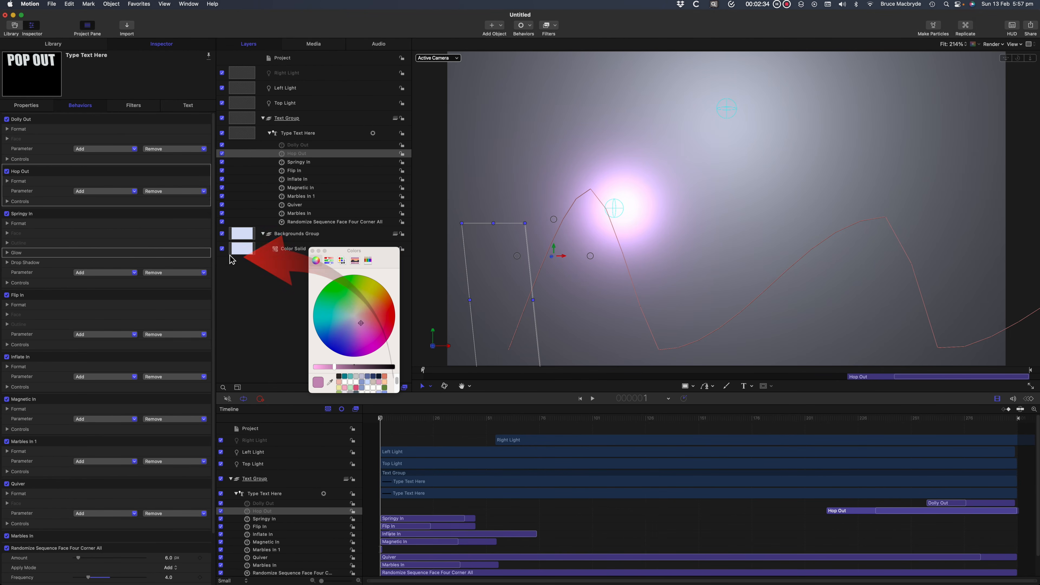
# Publish the on/off controls of the Type Text Here behaviors, including Springy In and Magnetic In.
pyautogui.moveTo(208, 214)
pyautogui.mouseDown()
pyautogui.moveTo(230, 300)
pyautogui.moveTo(224, 443)
pyautogui.mouseUp()
pyautogui.moveTo(208, 400); pyautogui.dragTo(220, 471)
pyautogui.scroll(-4, 139, 409)
pyautogui.moveTo(206, 427); pyautogui.dragTo(224, 524)
pyautogui.moveTo(207, 479); pyautogui.dragTo(212, 504)
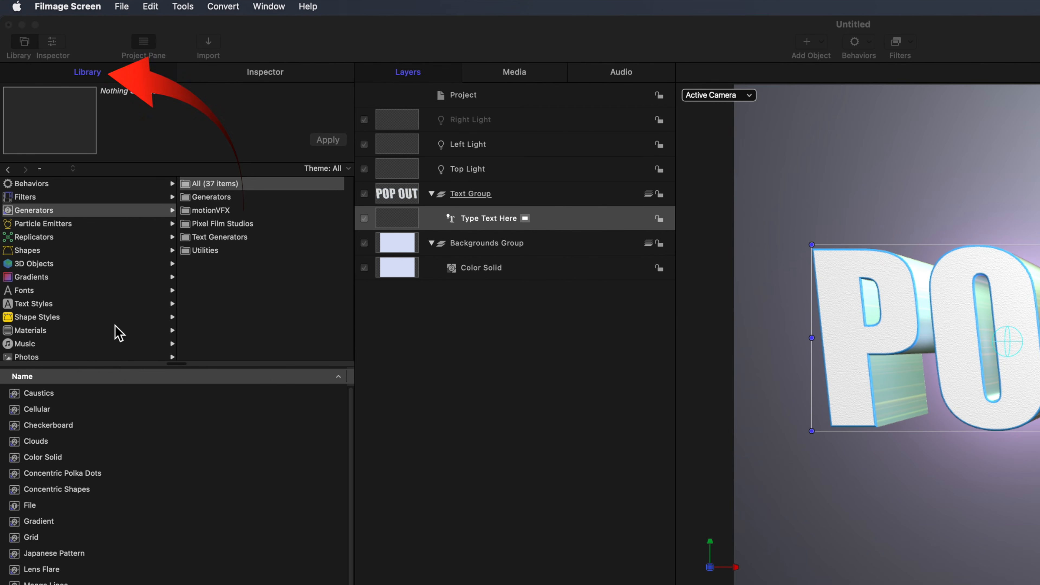
# Add a Gradient generator to the Backgrounds Group above Color Solid and apply the Sundown gradient preset to it.
pyautogui.click(63, 215)
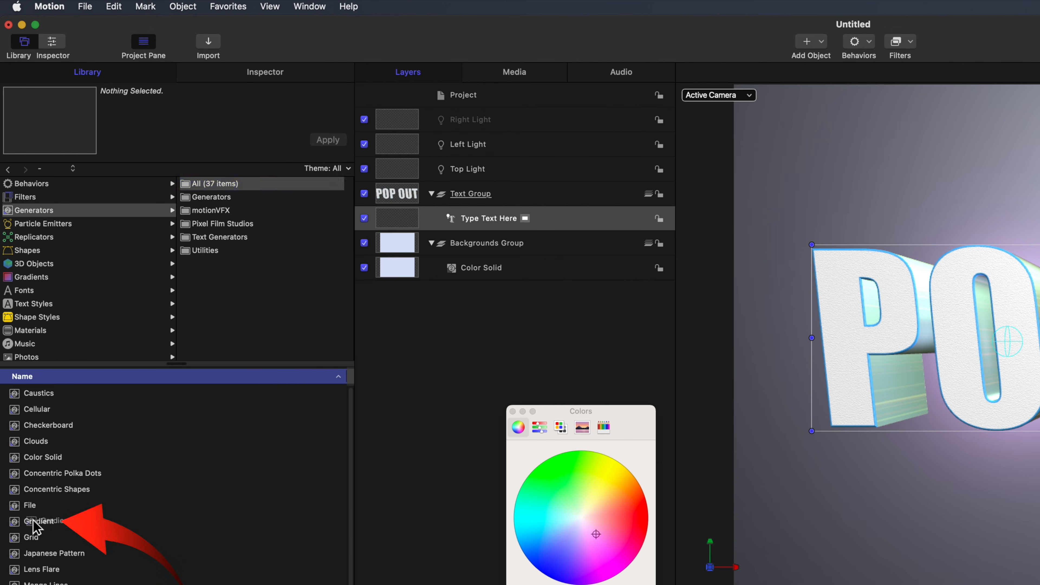
pyautogui.moveTo(23, 522); pyautogui.dragTo(484, 255)
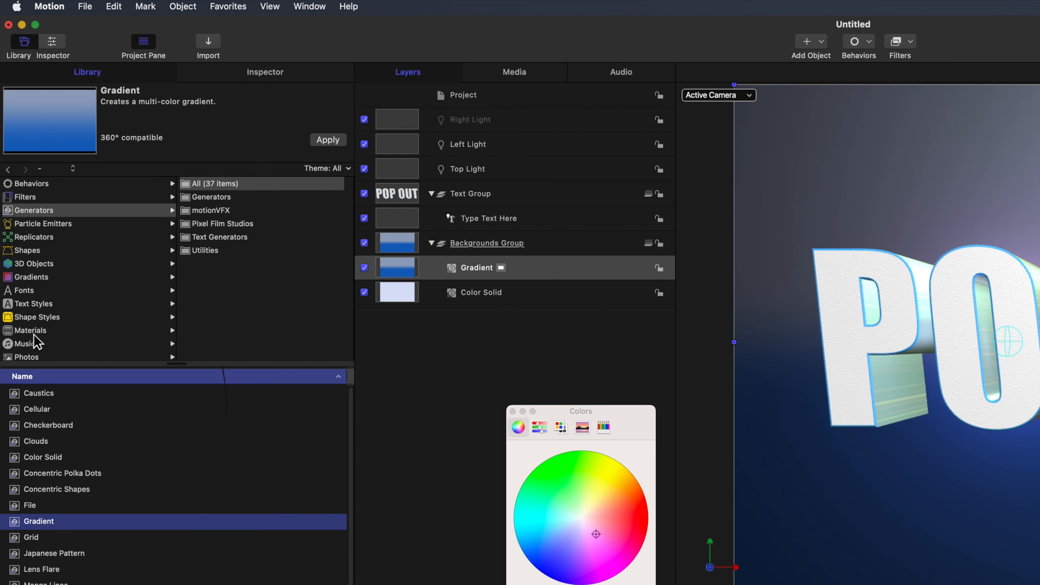
pyautogui.click(31, 278)
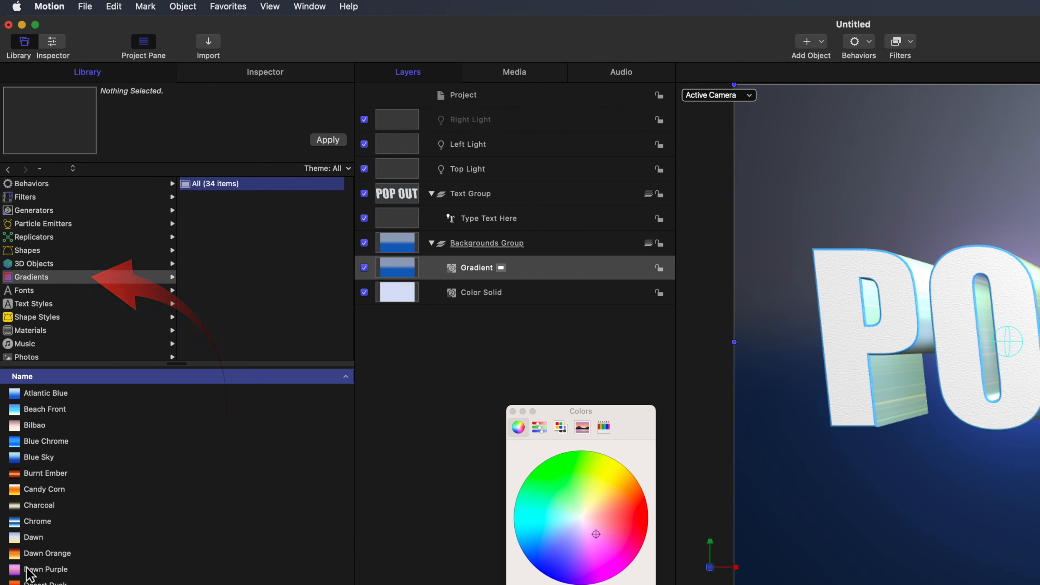
pyautogui.moveTo(81, 545); pyautogui.dragTo(405, 270)
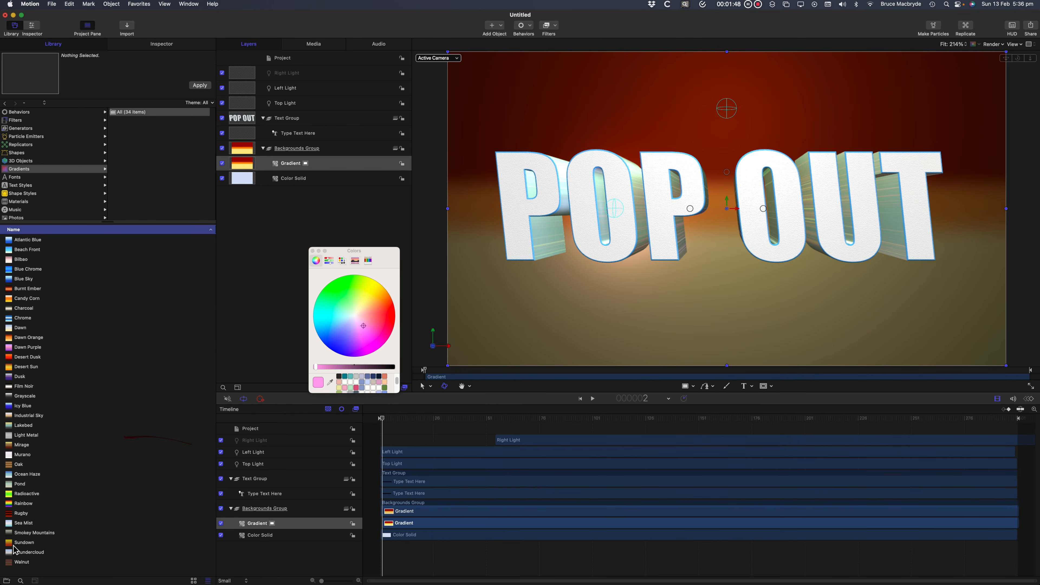
pyautogui.moveTo(13, 545); pyautogui.dragTo(246, 165)
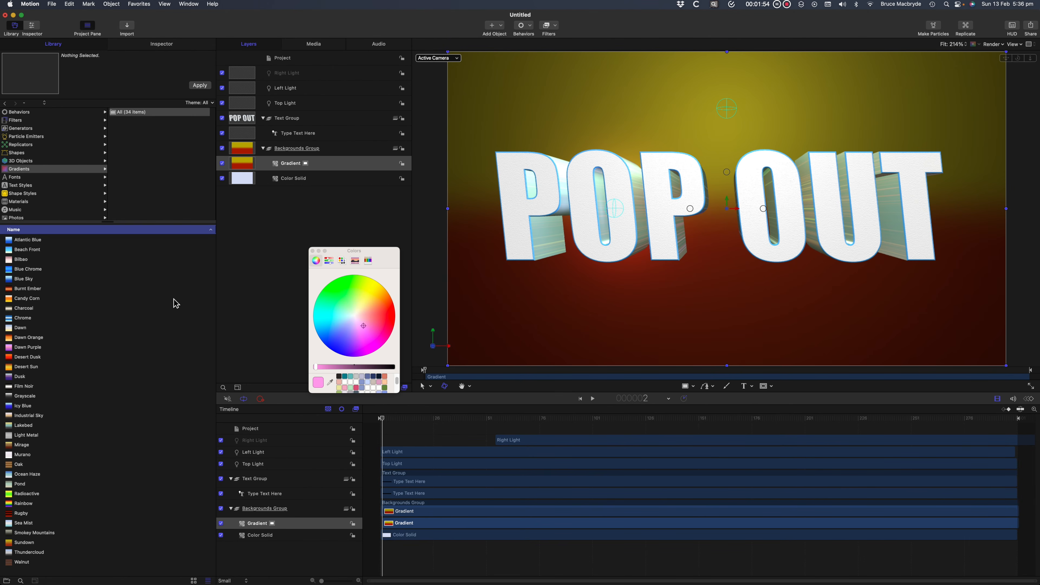
# Set the Gradient's start color to light teal (Red 0.53, Green 0.76, Blue 0.75) and publish that color.
pyautogui.click(245, 164)
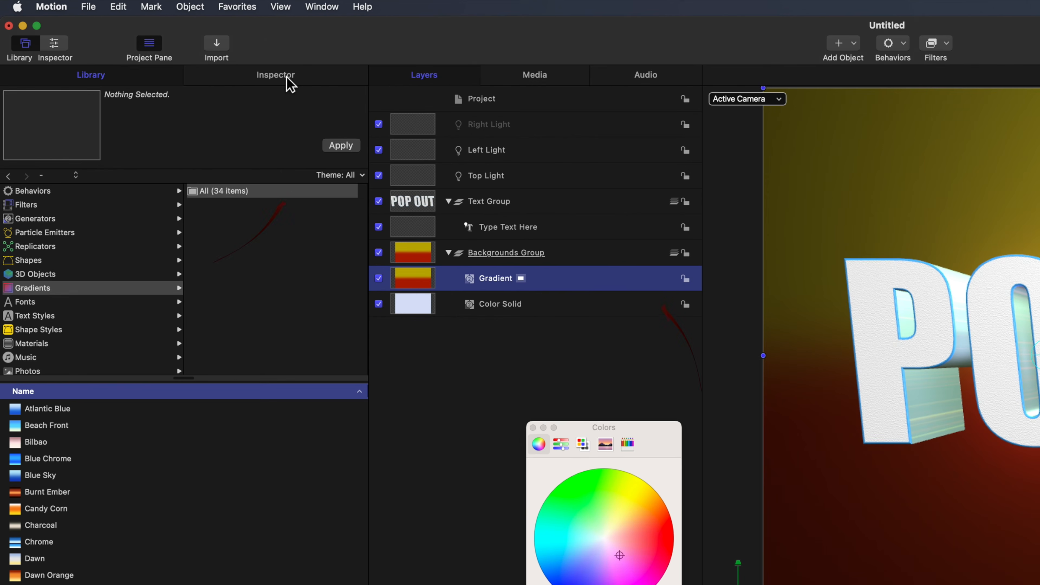
pyautogui.click(283, 77)
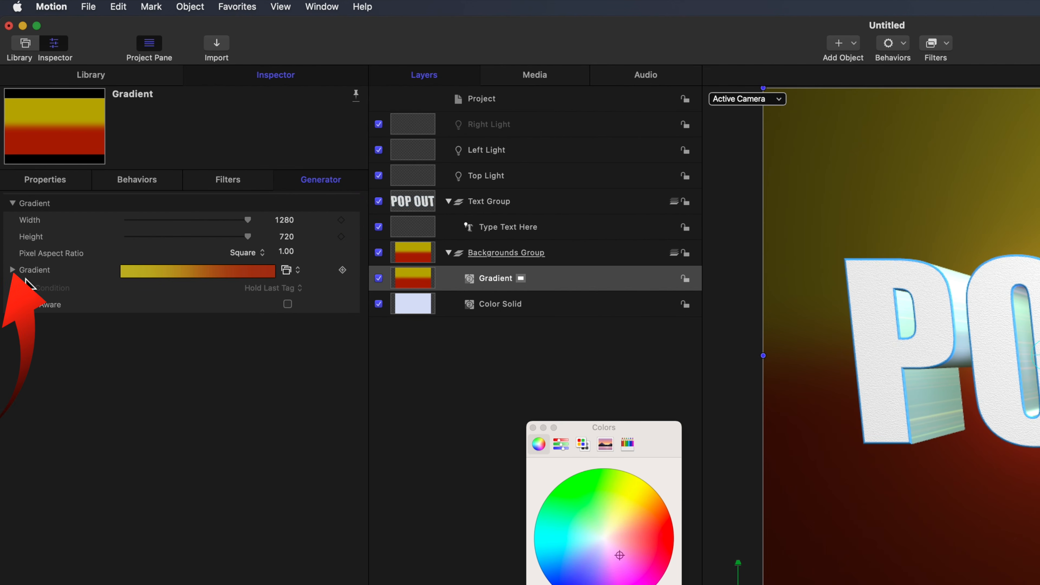
pyautogui.click(13, 271)
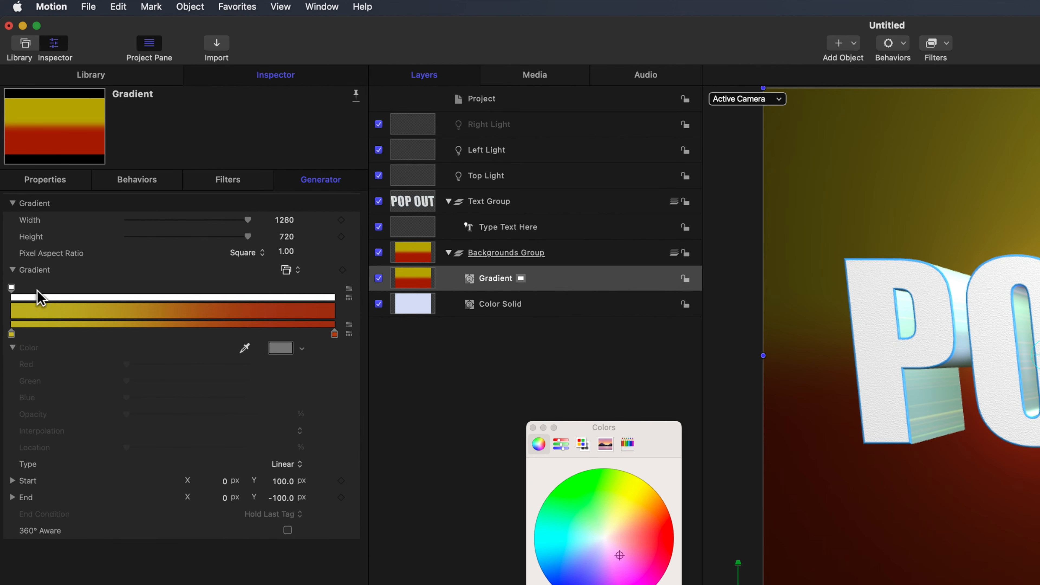
pyautogui.click(12, 335)
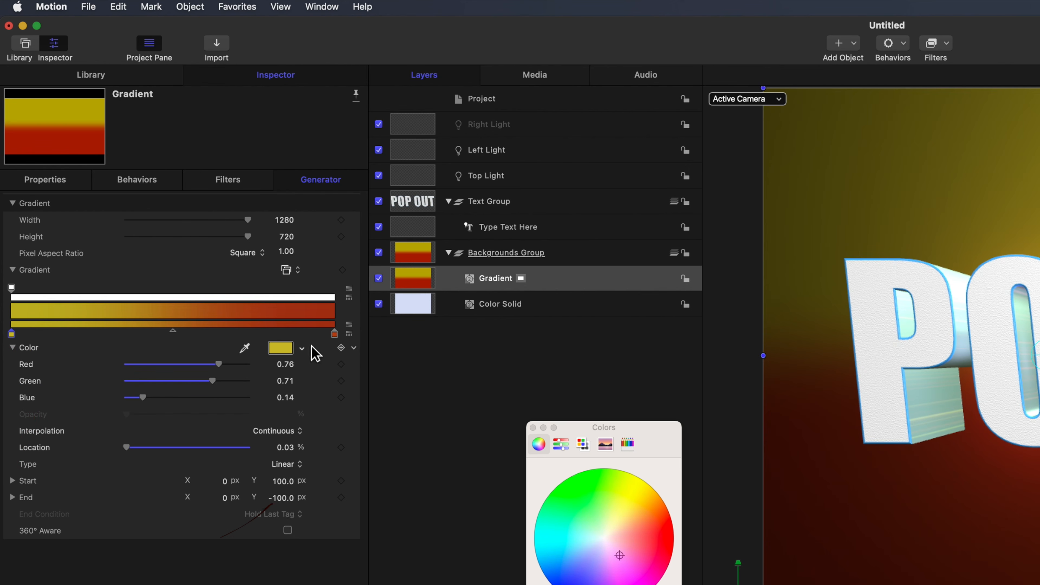
pyautogui.click(284, 351)
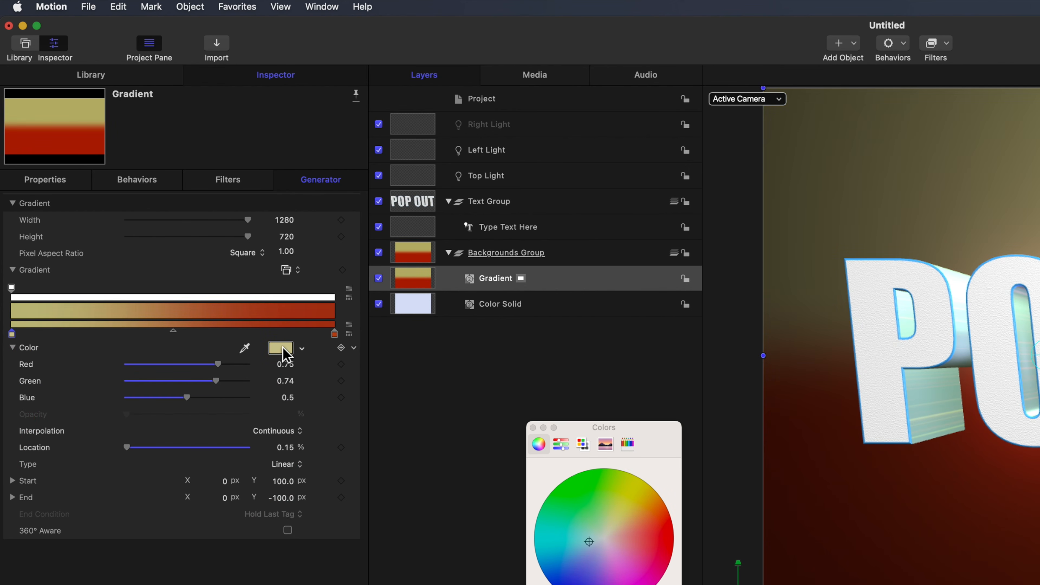
pyautogui.click(284, 351)
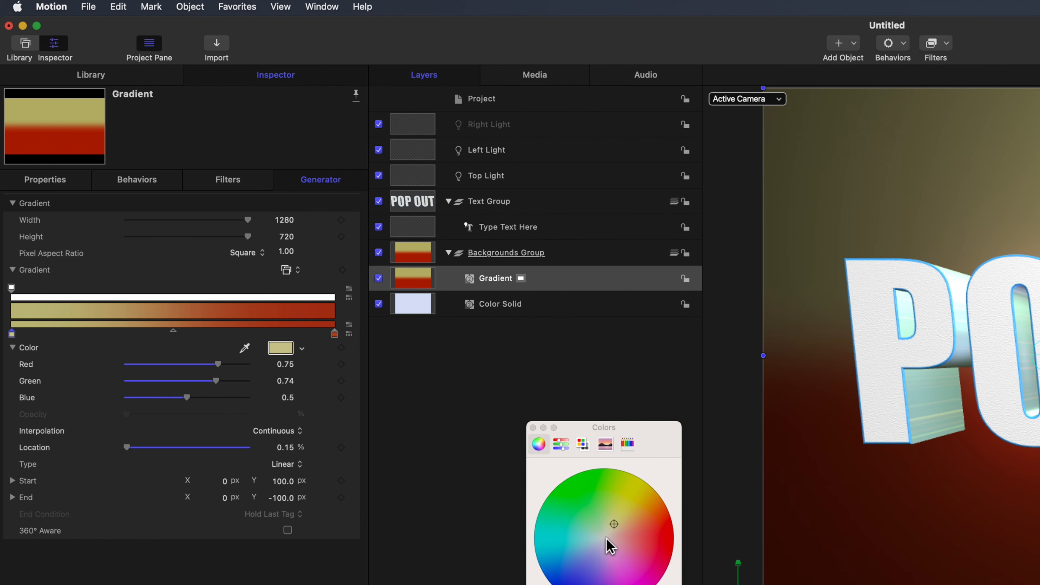
pyautogui.click(591, 538)
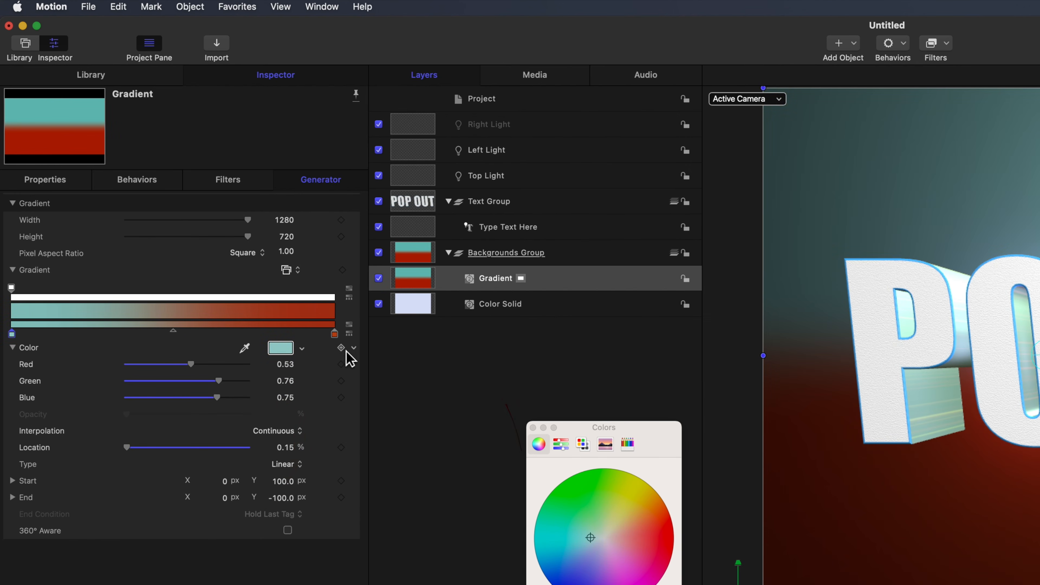
pyautogui.click(354, 348)
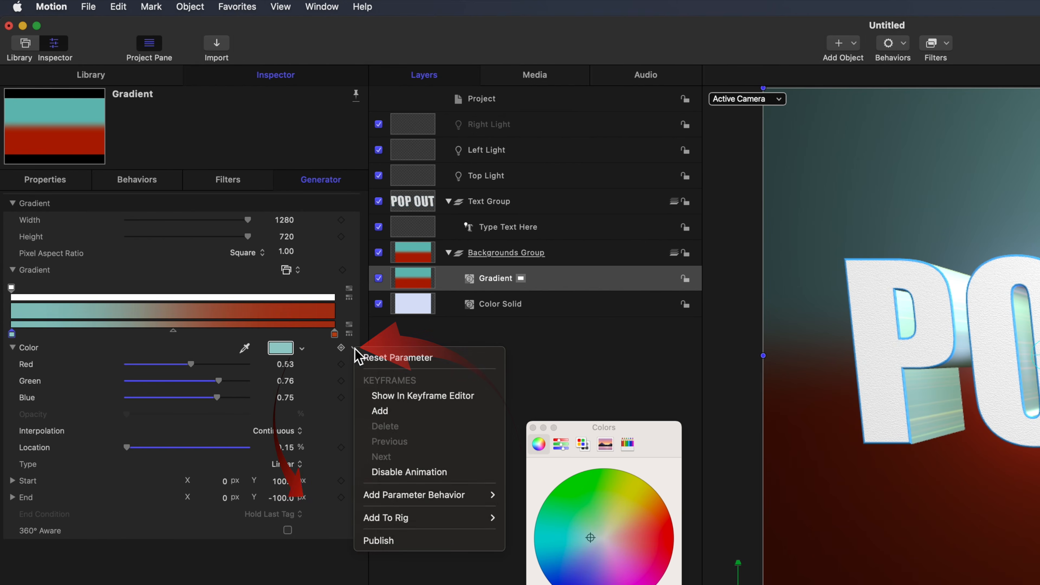
pyautogui.click(380, 541)
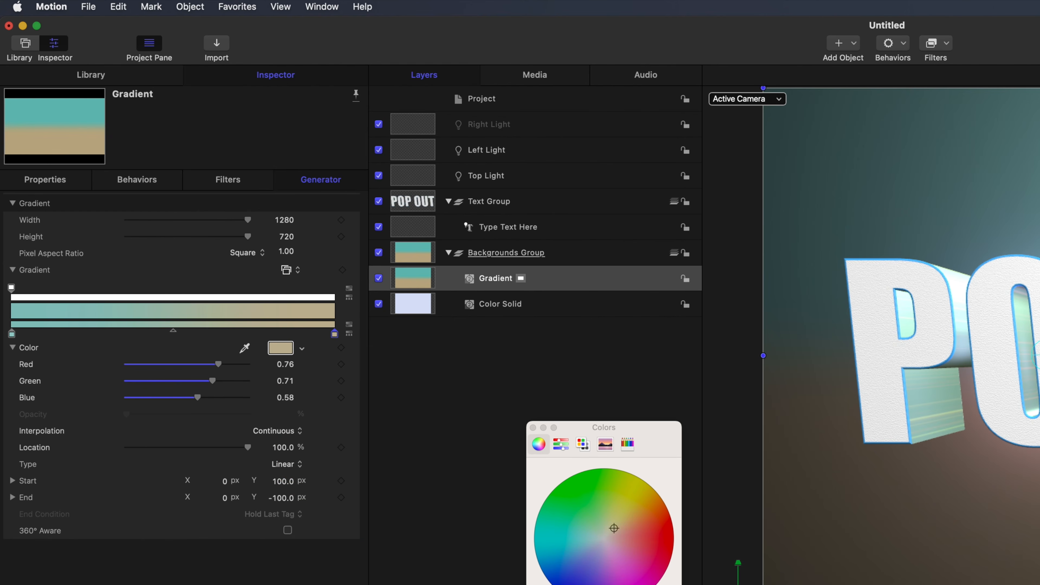
# Set the Gradient's end color to pink (Red 0.78, Green 0.56, Blue 0.72) and publish it.
pyautogui.click(617, 552)
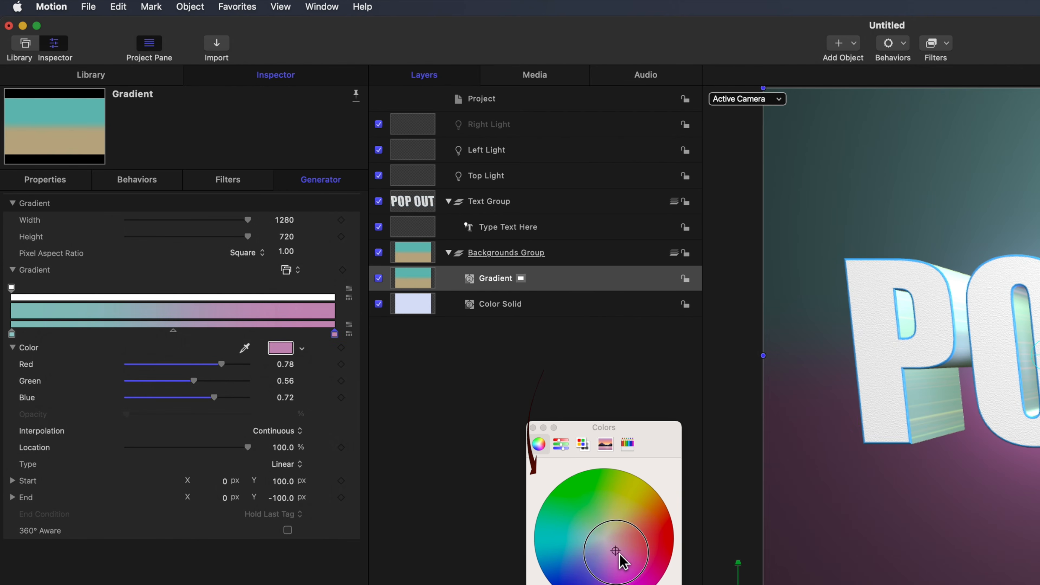
pyautogui.click(355, 349)
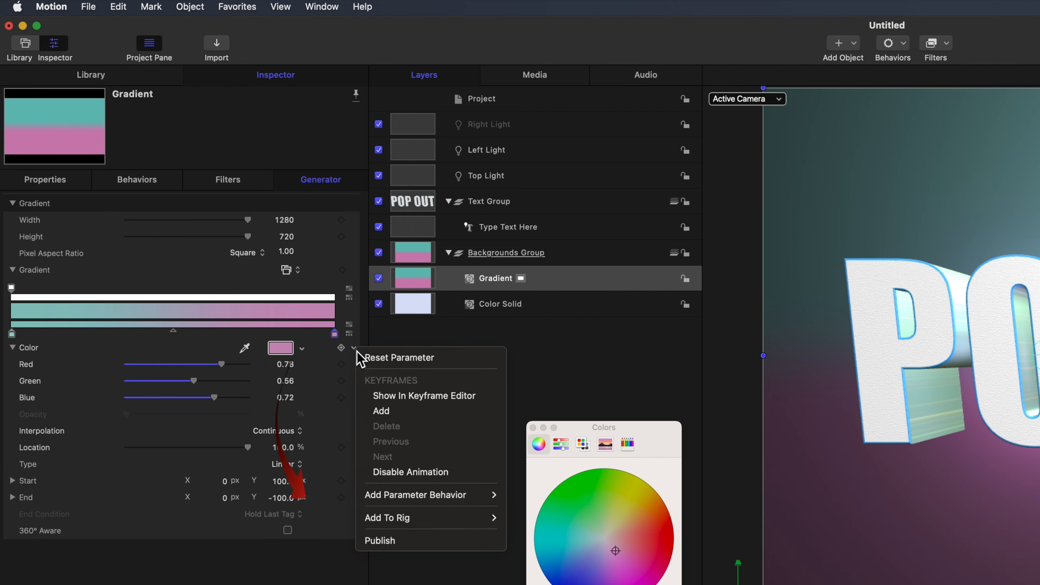
pyautogui.click(393, 542)
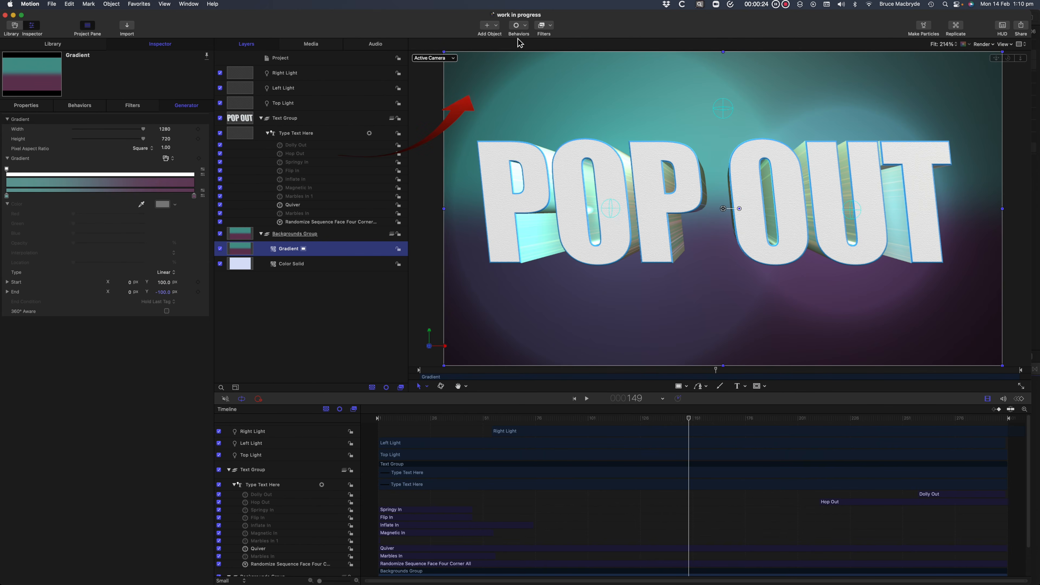
# Add a rig inside the Backgrounds Group above the Gradient layer and name it Background Rig.
pyautogui.click(487, 26)
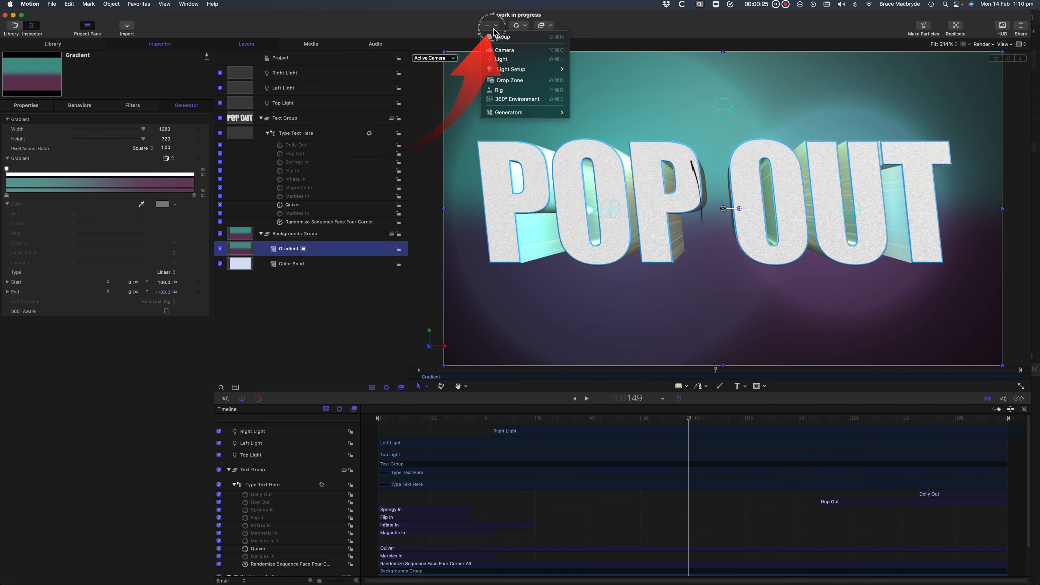
pyautogui.click(501, 90)
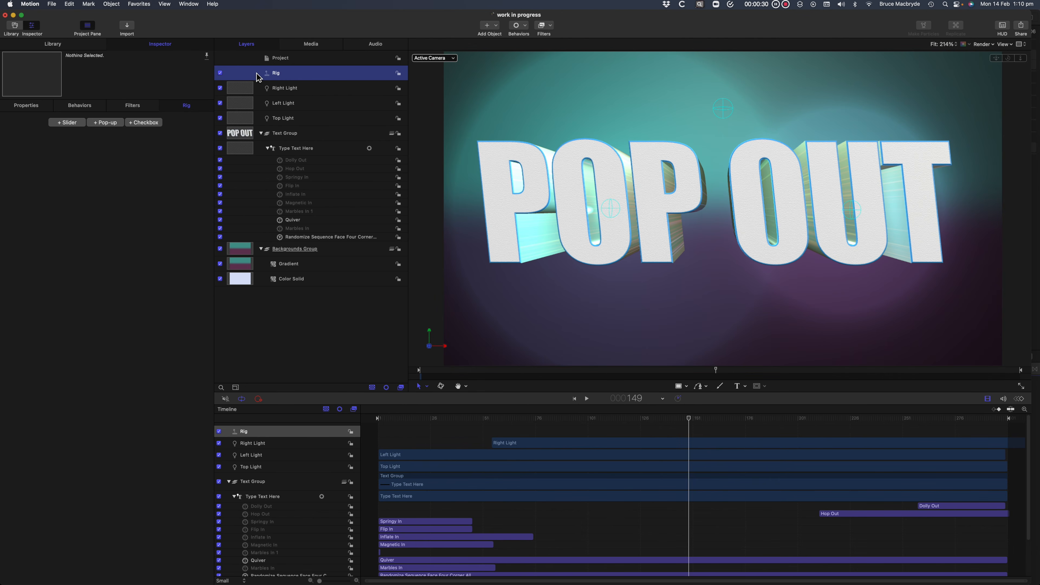
pyautogui.moveTo(259, 76); pyautogui.dragTo(316, 259)
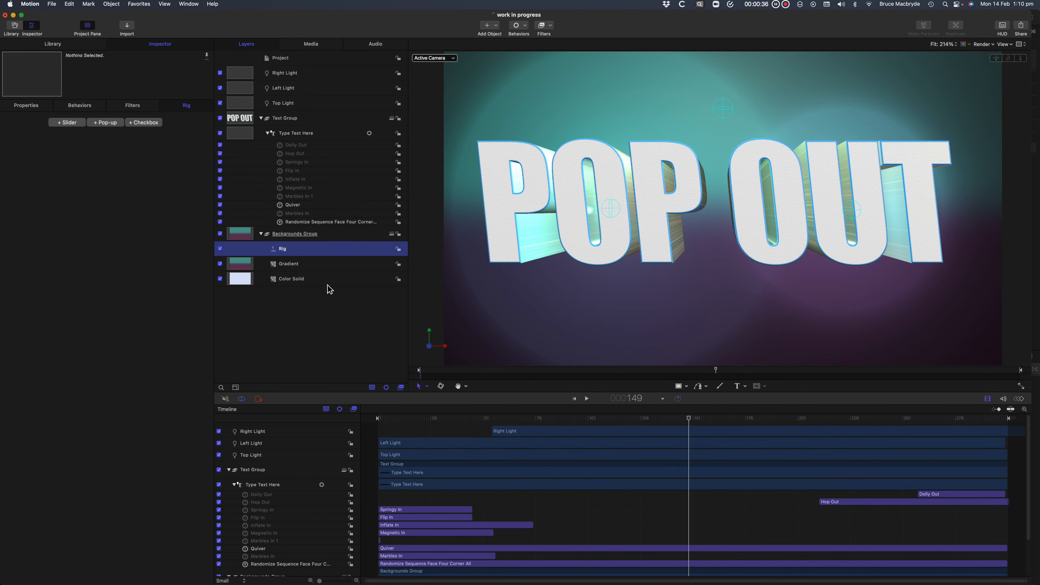
pyautogui.doubleClick(283, 250)
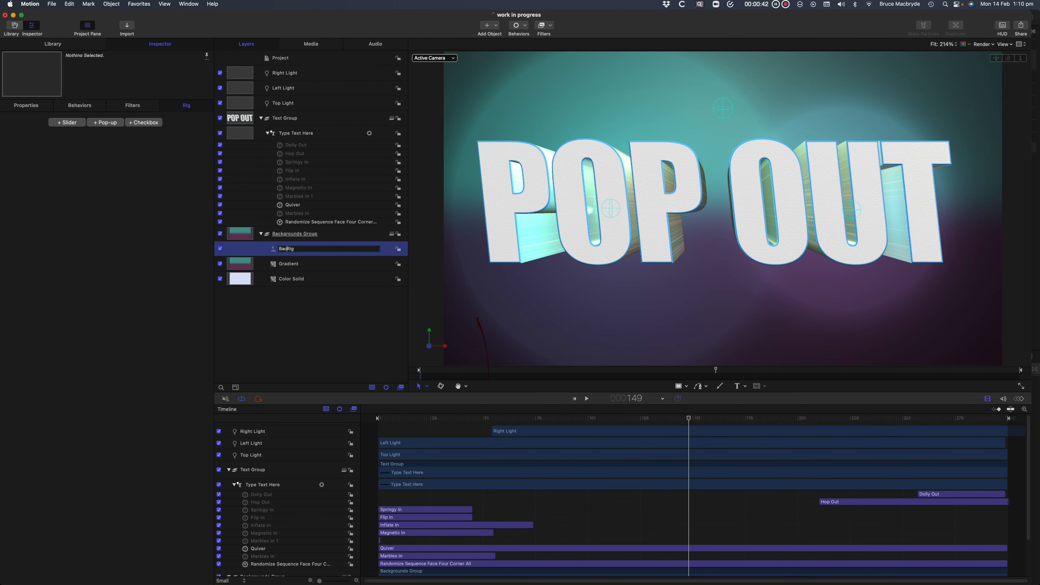
pyautogui.write('Background')
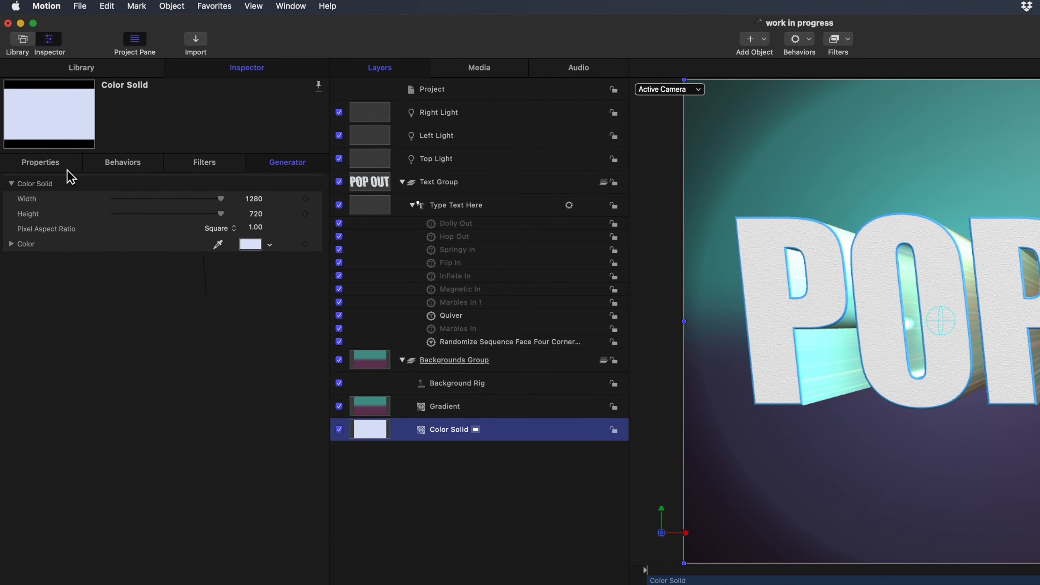
# Add the Color Solid's Opacity parameter to a new pop-up widget in the Background Rig.
pyautogui.click(52, 167)
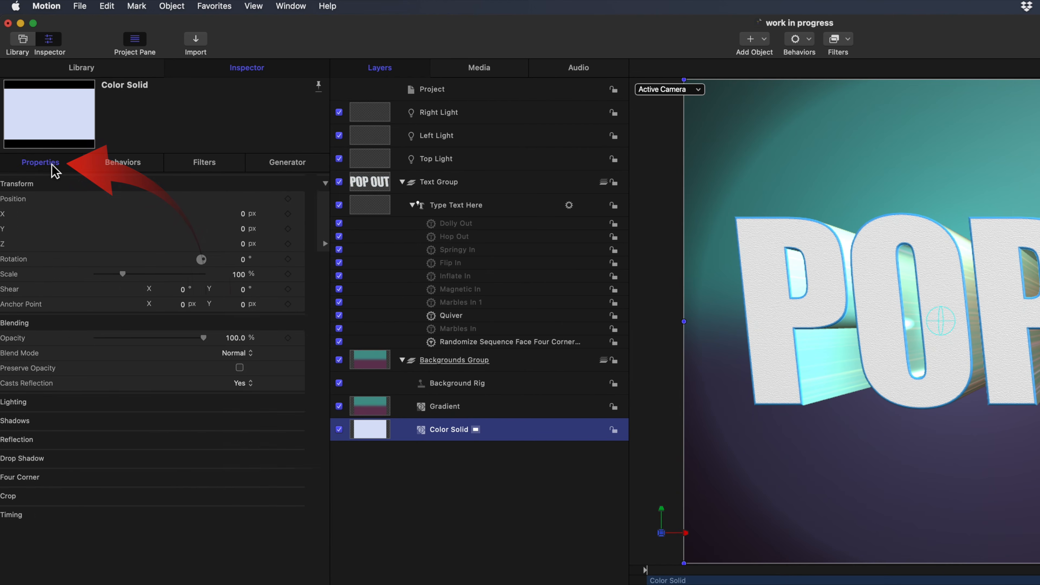
pyautogui.moveTo(316, 344)
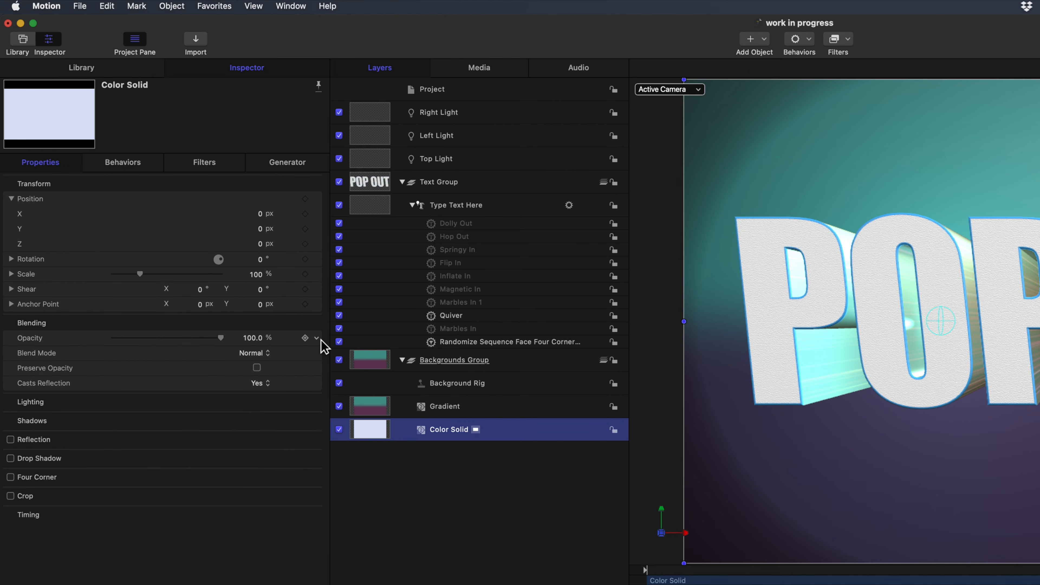
pyautogui.click(318, 339)
pyautogui.click(317, 339)
pyautogui.click(318, 339)
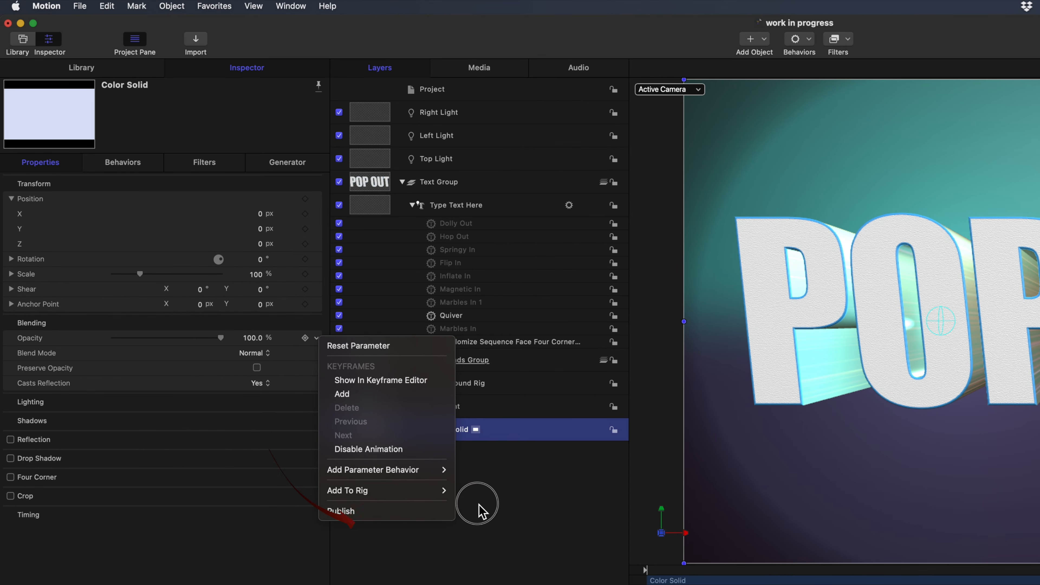
pyautogui.moveTo(439, 496)
pyautogui.moveTo(488, 505)
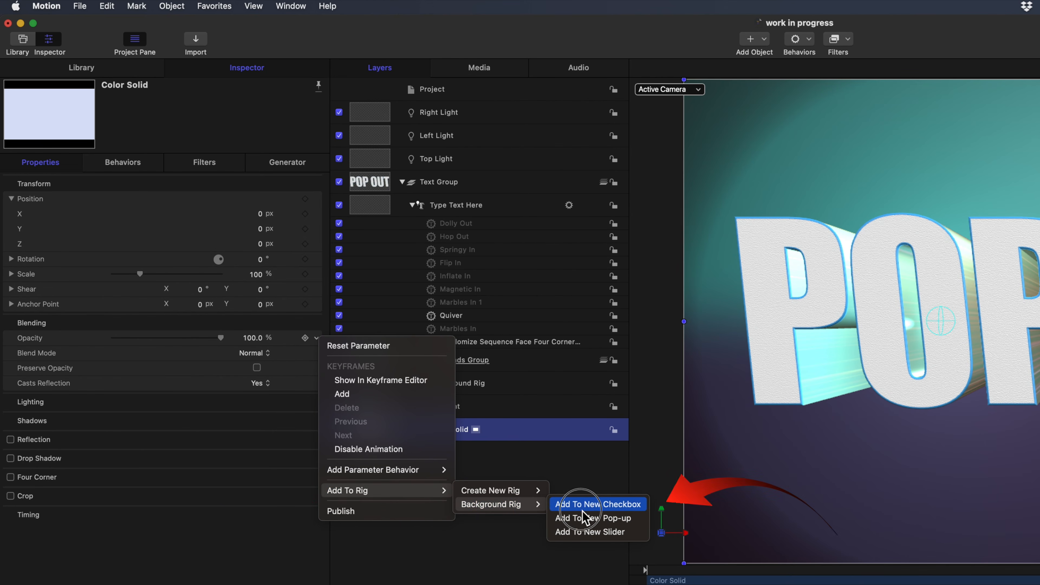
pyautogui.click(589, 518)
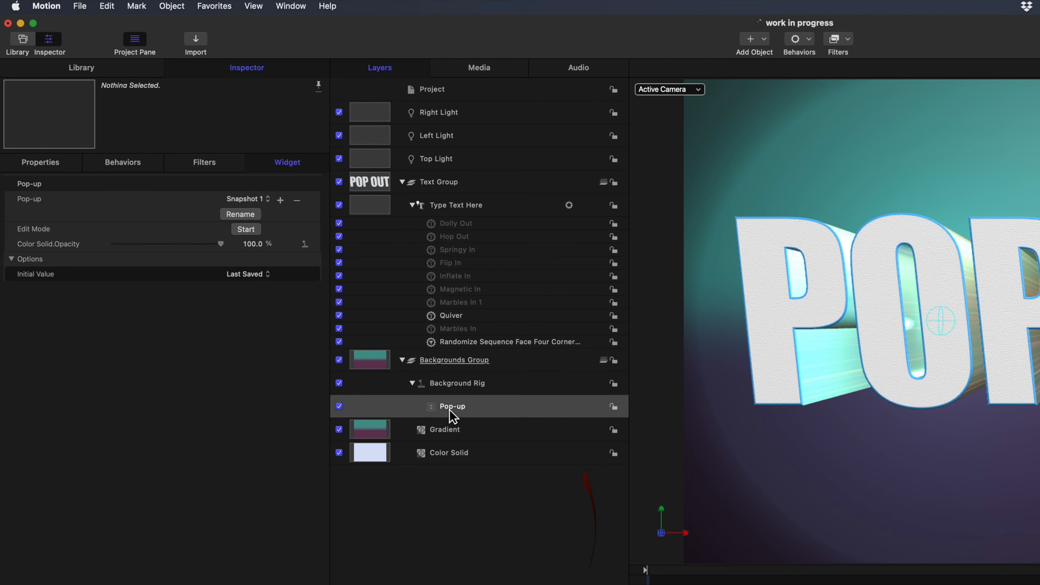
# Rename the rig's pop-up widget as Background Pop-up and publish it.
pyautogui.doubleClick(447, 410)
pyautogui.press('Left')
pyautogui.write('Bac')
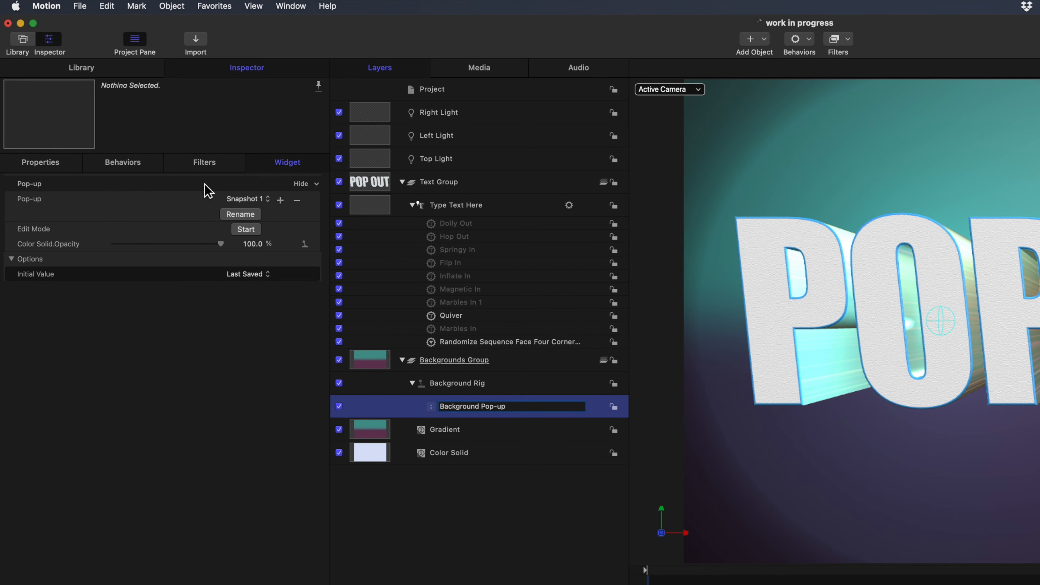
pyautogui.rightClick(322, 188)
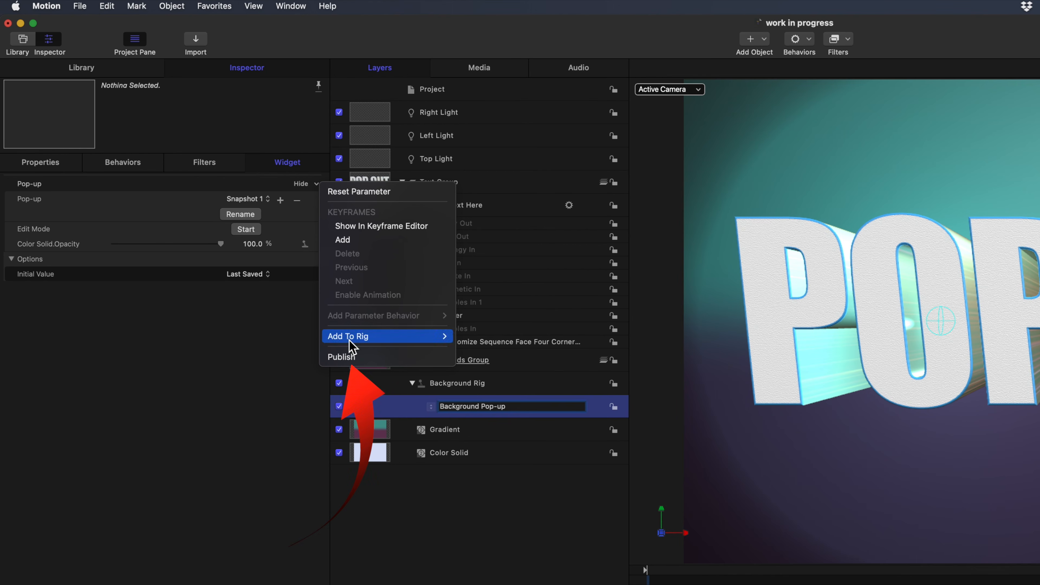
pyautogui.click(342, 357)
# Rename Snapshot 1 of the Background Pop-up as Solid Color.
pyautogui.click(244, 215)
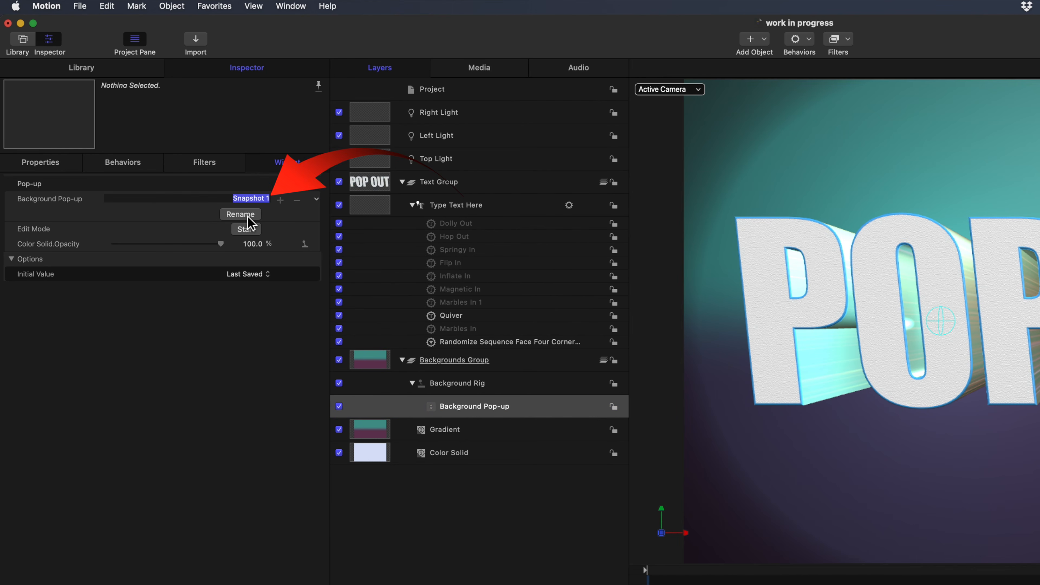
pyautogui.write('Solid Col')
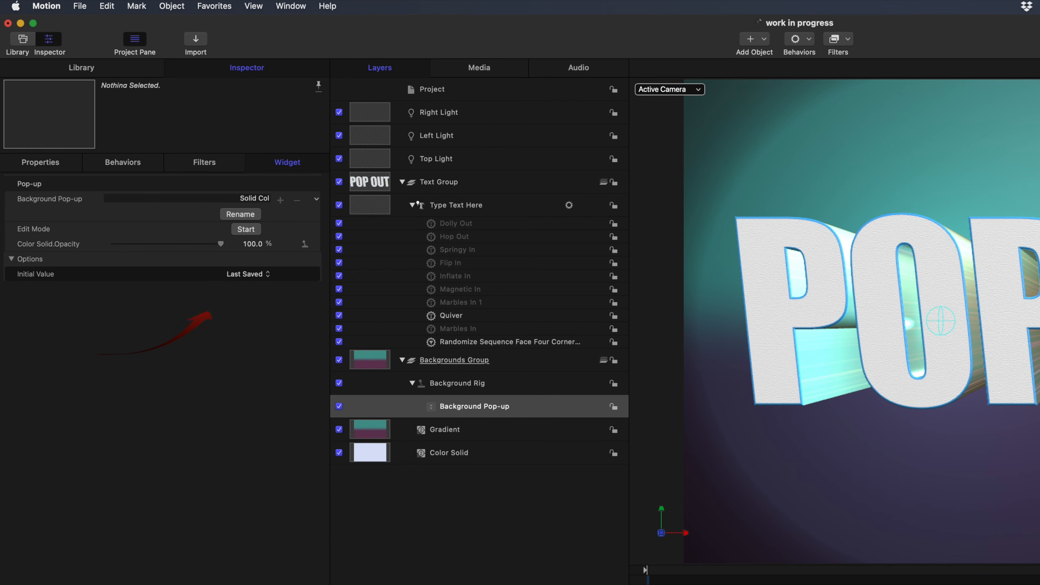
pyautogui.write('or')
# Add the Gradient layer's Opacity parameter to the existing Background Pop-up in the Background Rig.
pyautogui.click(381, 435)
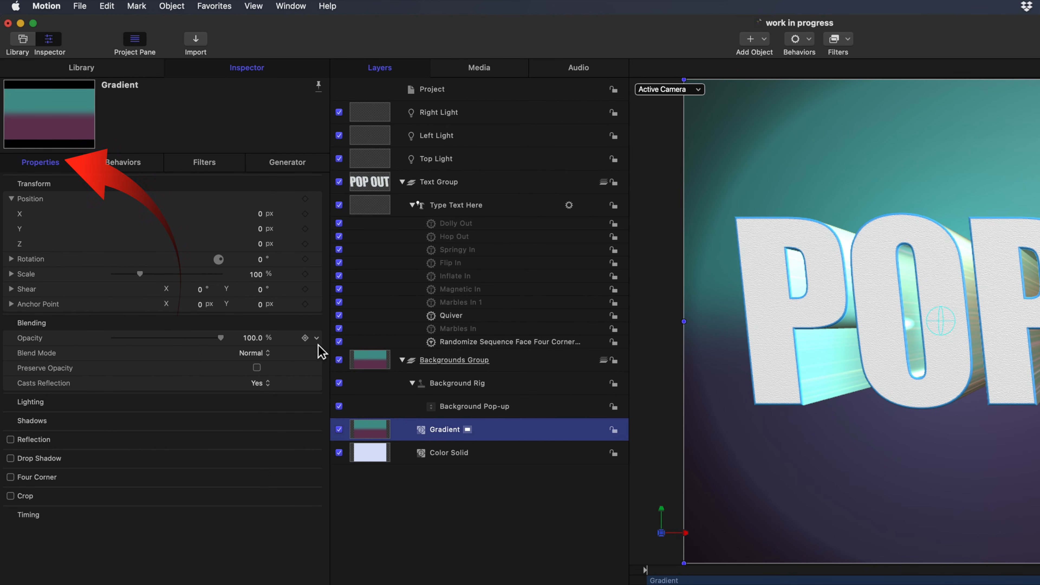
pyautogui.click(316, 338)
pyautogui.click(348, 492)
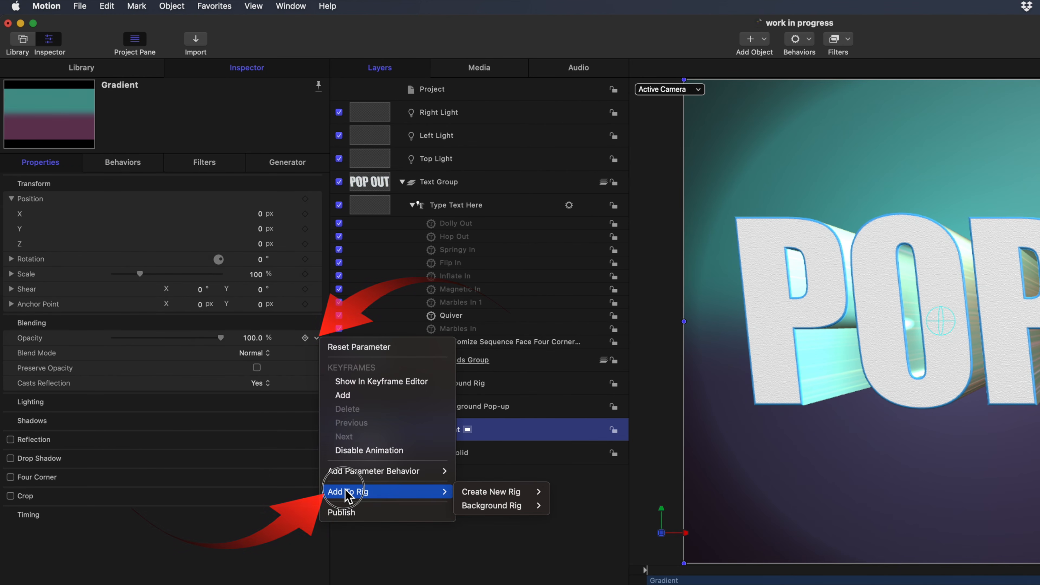
pyautogui.moveTo(471, 506)
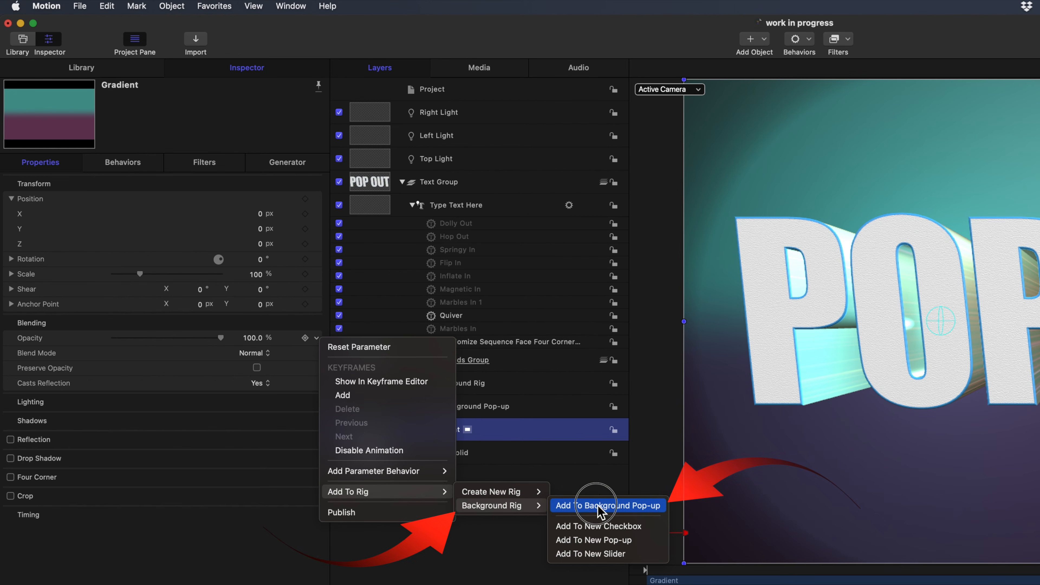
pyautogui.click(569, 503)
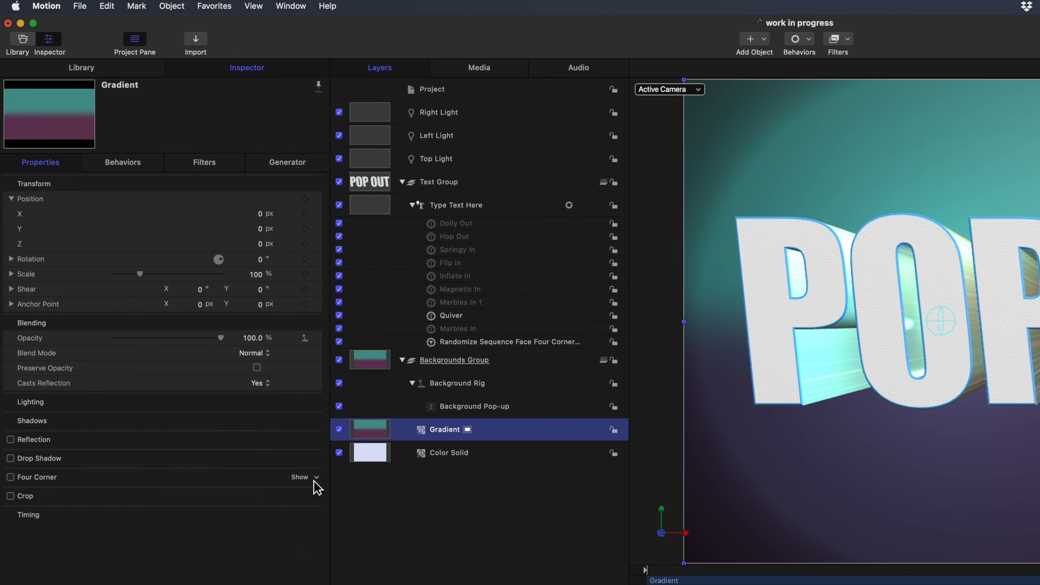
# Rename Snapshot 2 of the Background Pop-up as Gradient.
pyautogui.click(473, 407)
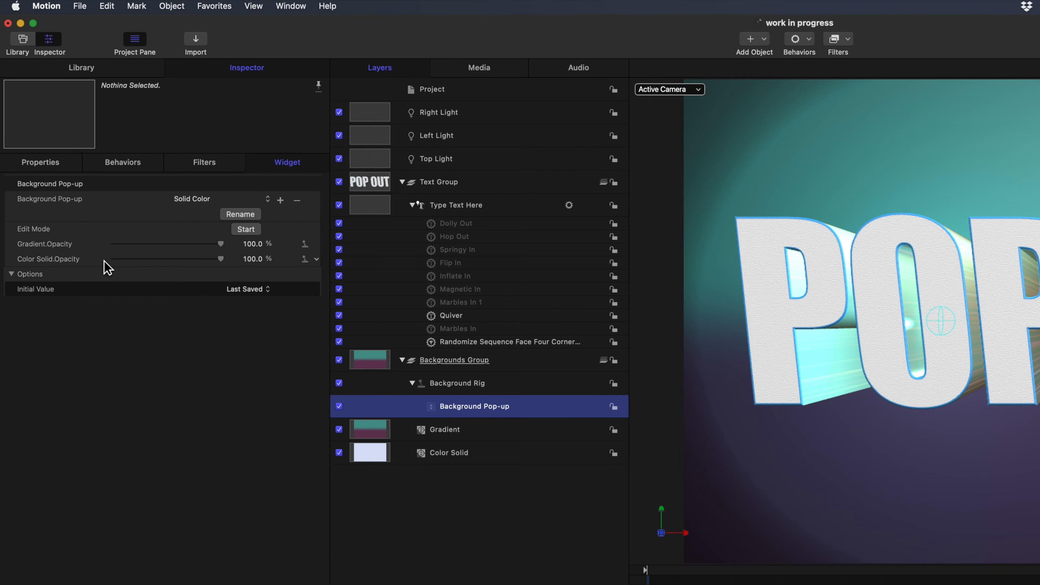
pyautogui.click(268, 200)
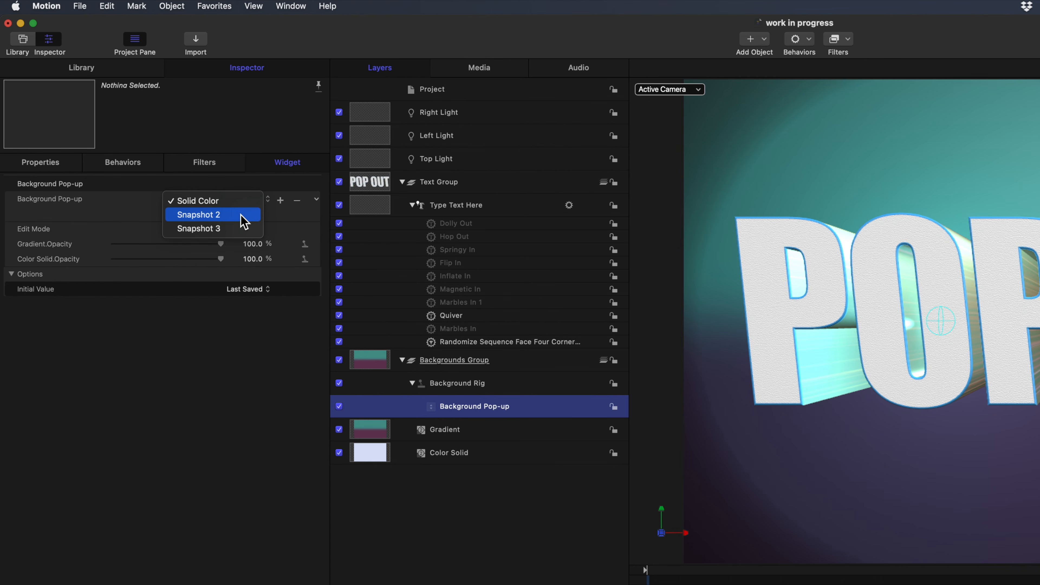
pyautogui.click(245, 221)
pyautogui.write('Gradient')
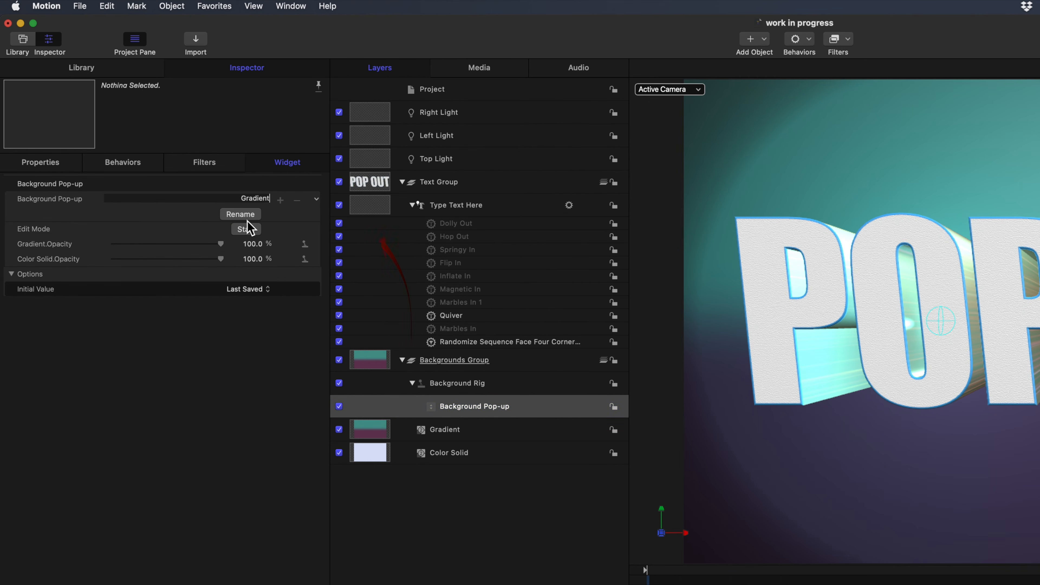
pyautogui.press('Return')
# Rename Snapshot 3 of the Background Pop-up as No Background.
pyautogui.click(273, 199)
pyautogui.click(263, 214)
pyautogui.click(253, 214)
pyautogui.write('No Background')
pyautogui.press('Return')
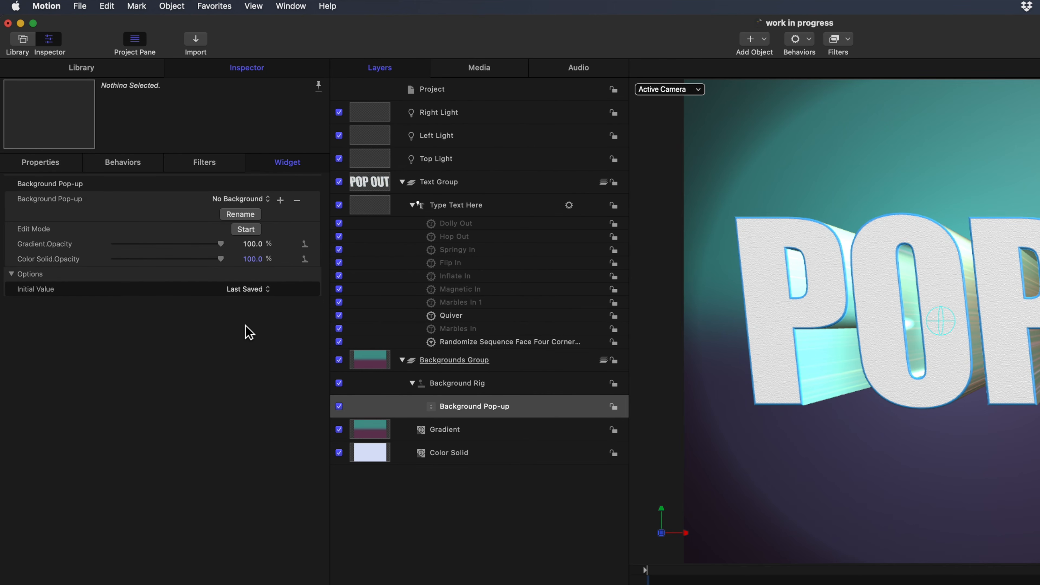
# In rig edit mode, set the Gradient's opacity to 0% for the Solid Color snapshot.
pyautogui.click(271, 200)
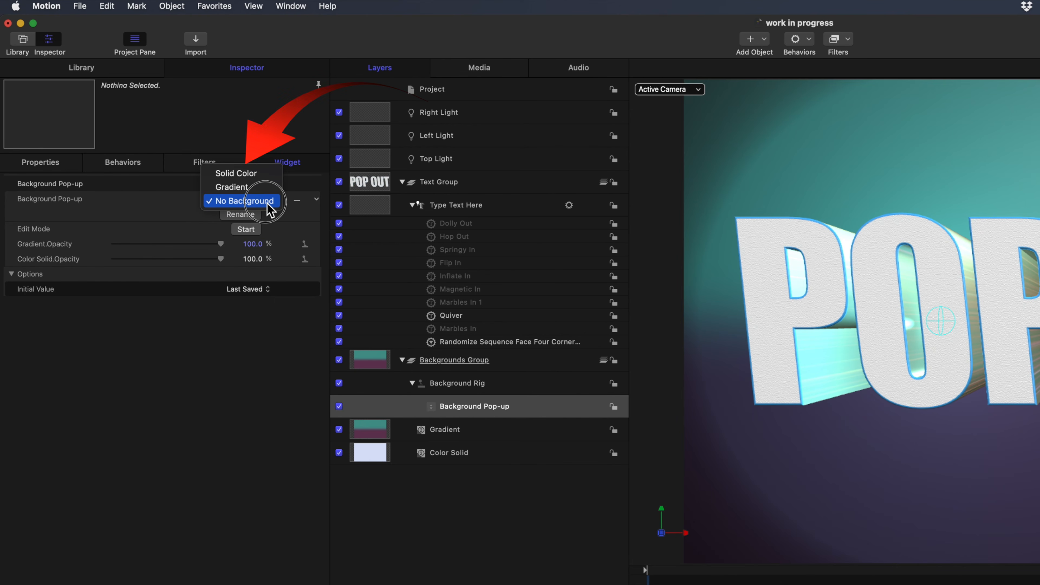
pyautogui.click(236, 371)
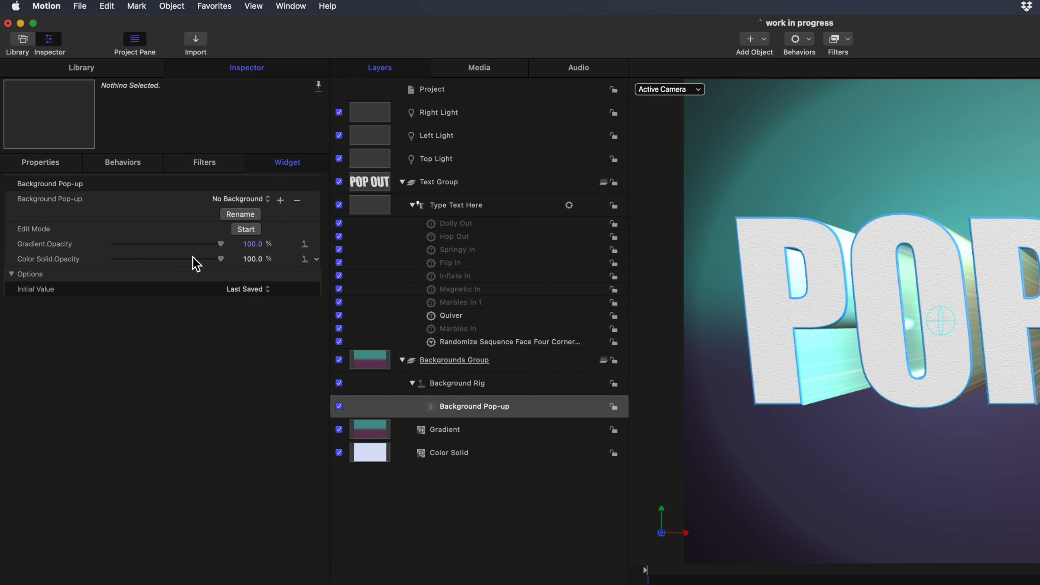
pyautogui.click(243, 199)
pyautogui.click(244, 174)
pyautogui.click(246, 230)
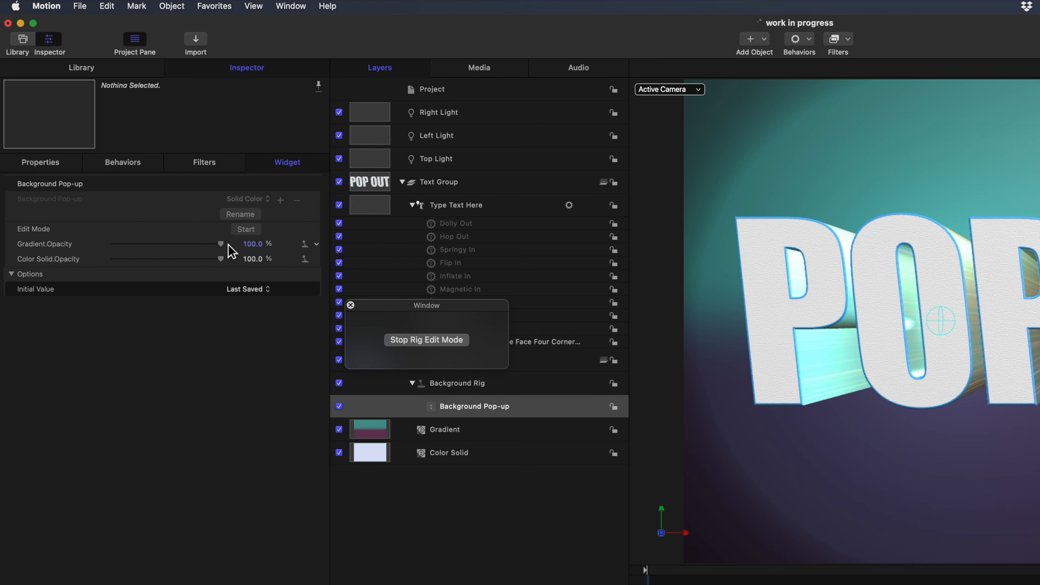
pyautogui.moveTo(221, 244); pyautogui.dragTo(93, 247)
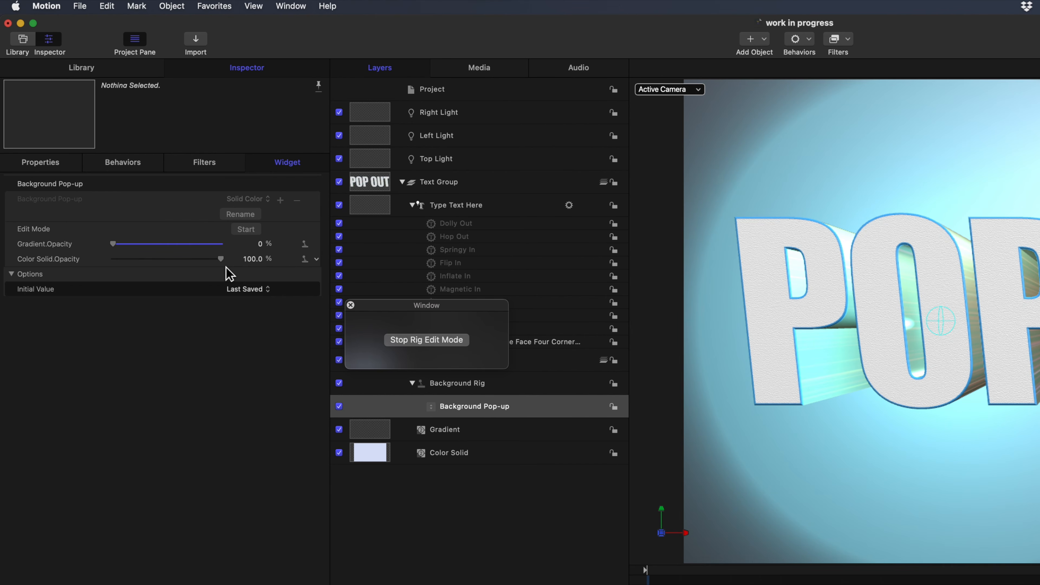
pyautogui.click(418, 341)
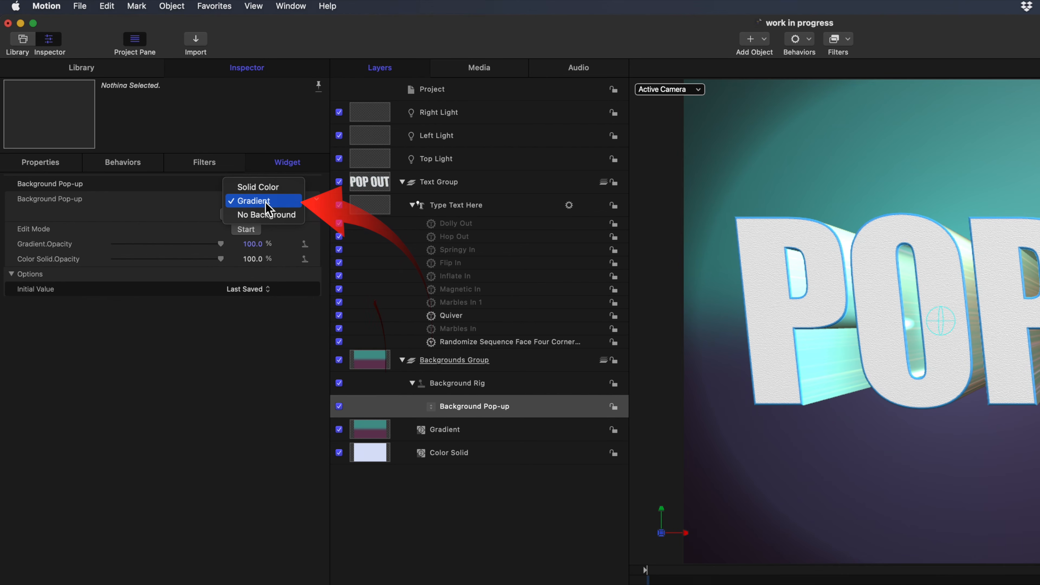
# In rig edit mode, set the Color Solid's opacity to 0% for the Gradient snapshot.
pyautogui.click(265, 201)
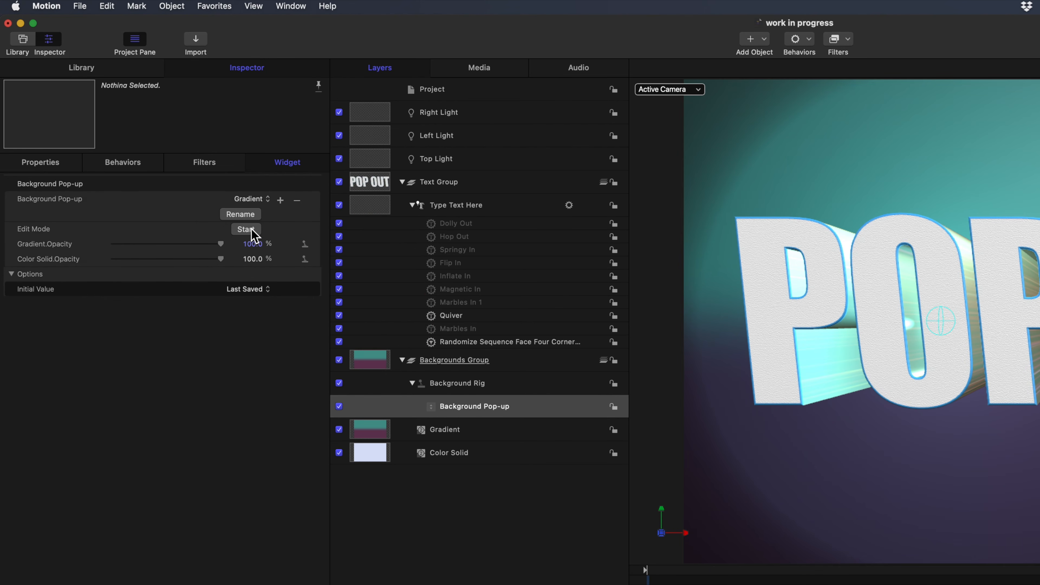
pyautogui.click(247, 230)
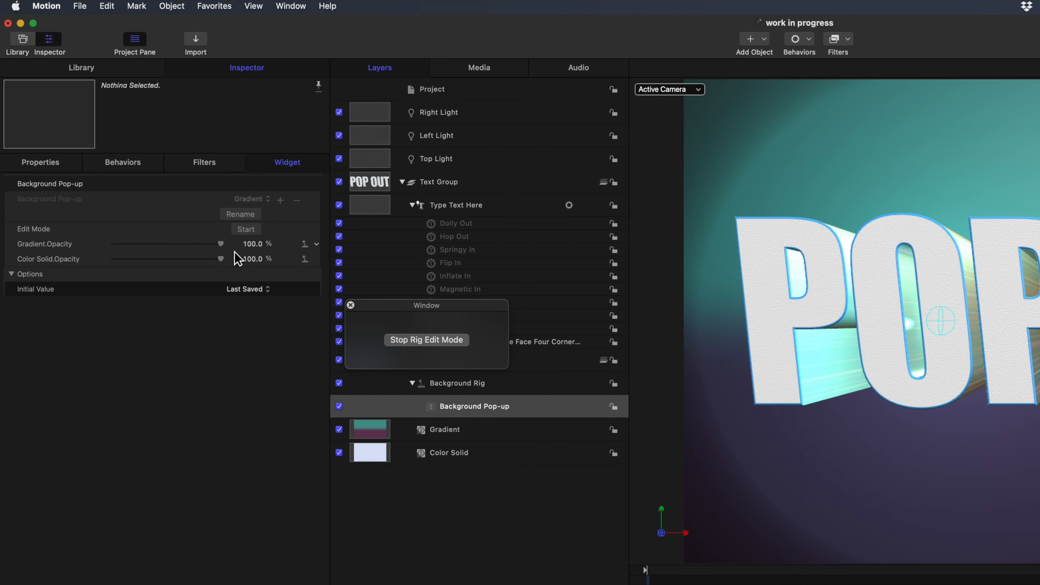
pyautogui.moveTo(223, 259); pyautogui.dragTo(102, 272)
pyautogui.click(433, 340)
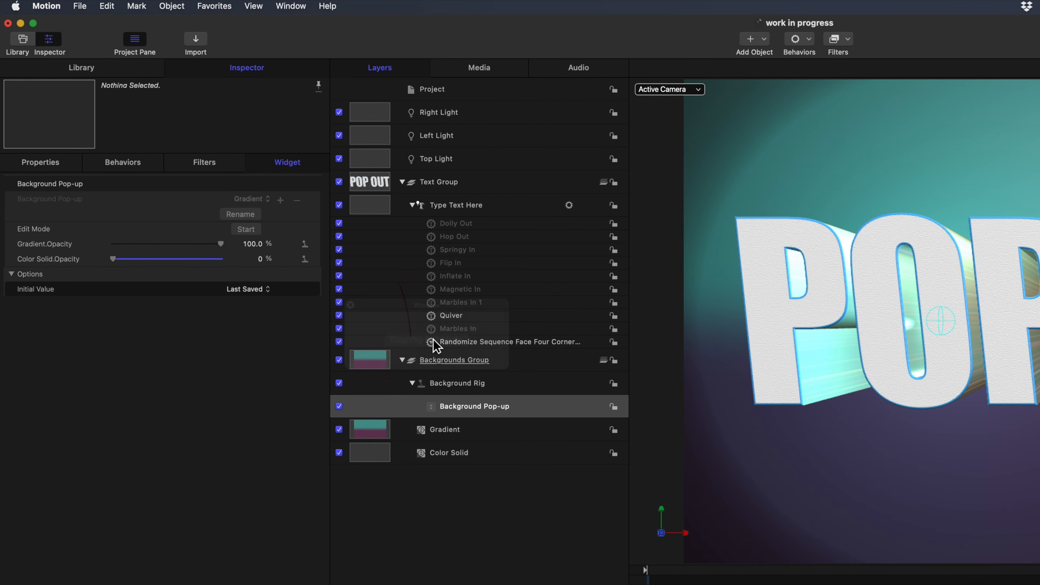
# In rig edit mode, set both the Color Solid's and the Gradient's opacity to 0% for the No Background snapshot.
pyautogui.click(262, 199)
pyautogui.click(257, 214)
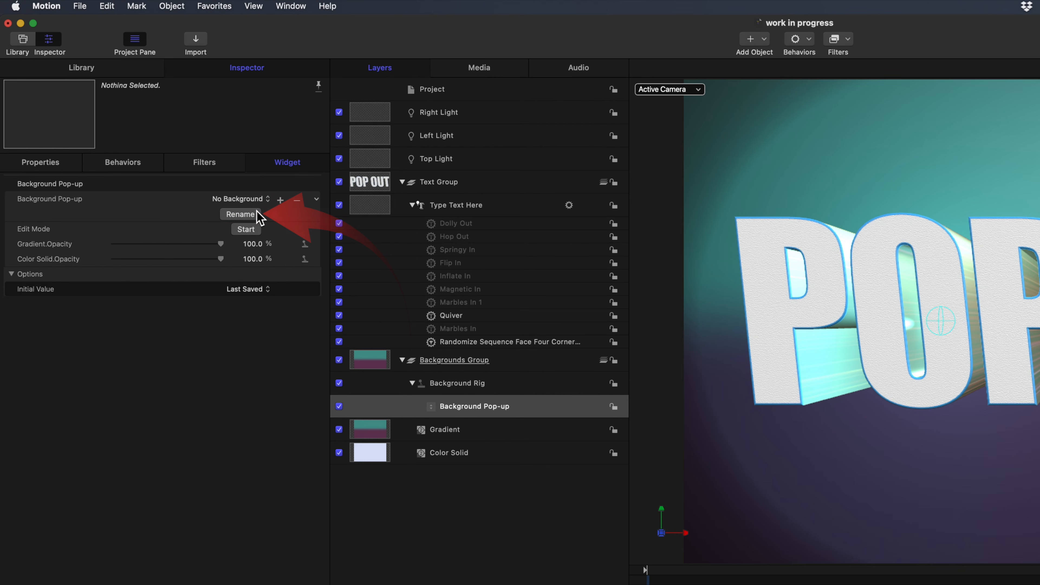
pyautogui.click(246, 229)
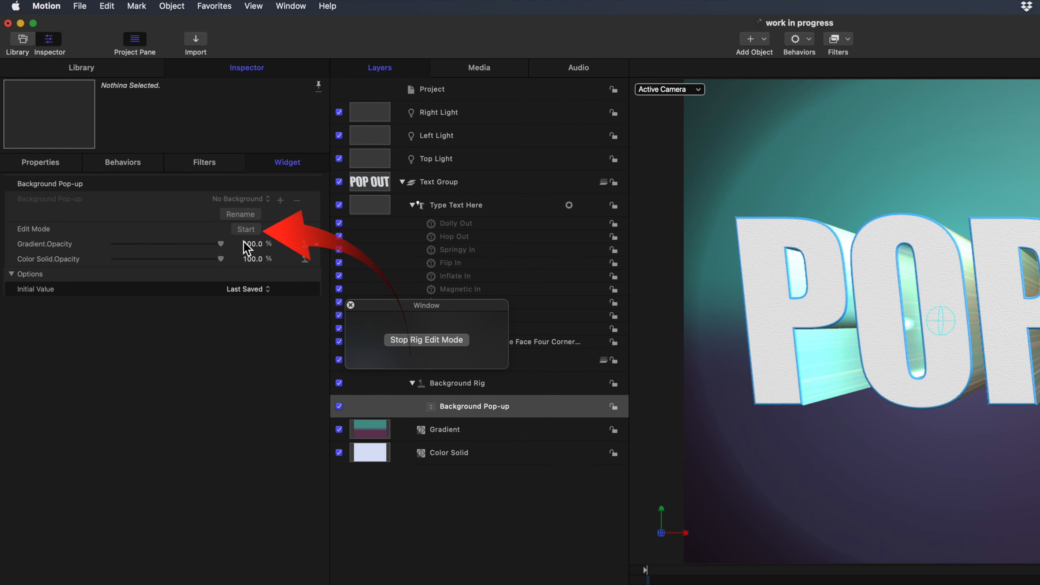
pyautogui.moveTo(220, 258); pyautogui.dragTo(98, 270)
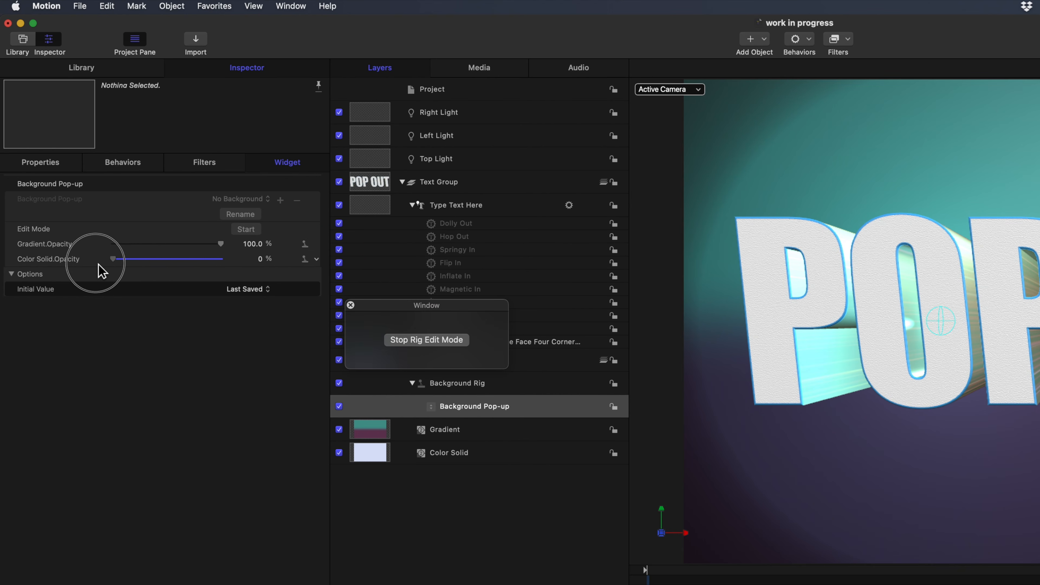
pyautogui.moveTo(221, 244); pyautogui.dragTo(113, 245)
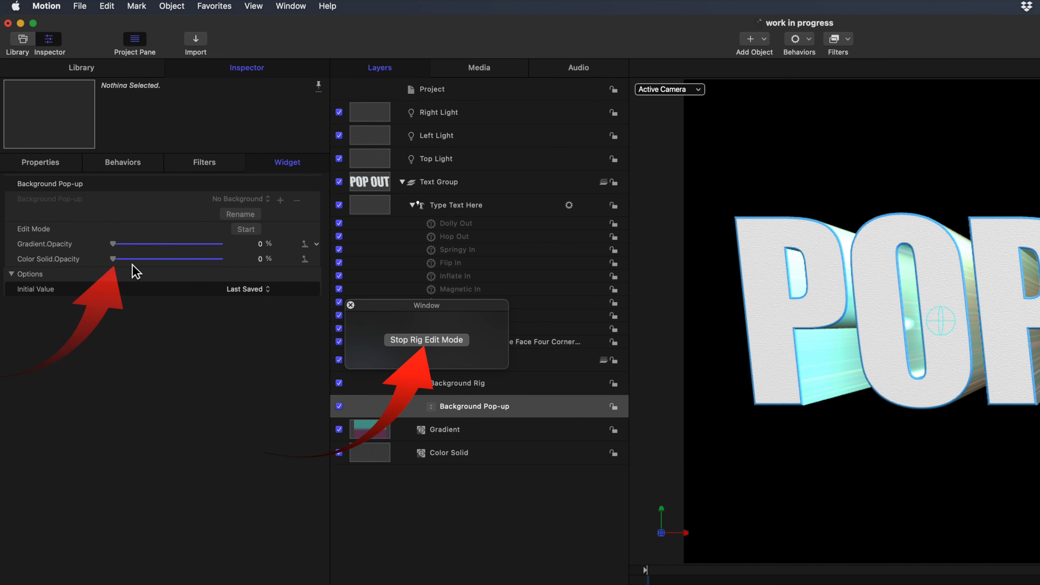
pyautogui.click(416, 340)
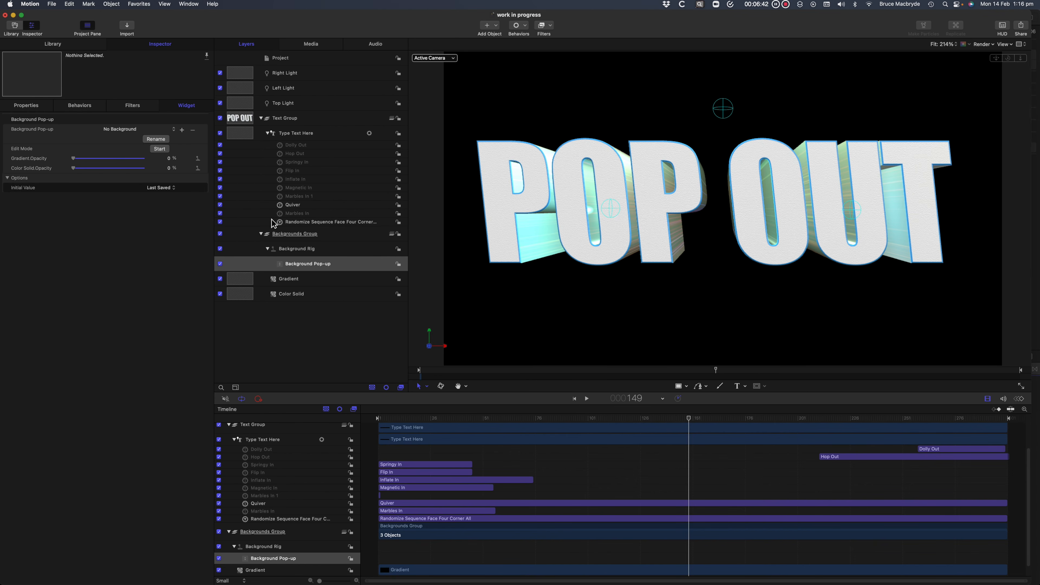
# Test the Background Pop-up by switching through Solid Color, Gradient and No Background.
pyautogui.click(161, 129)
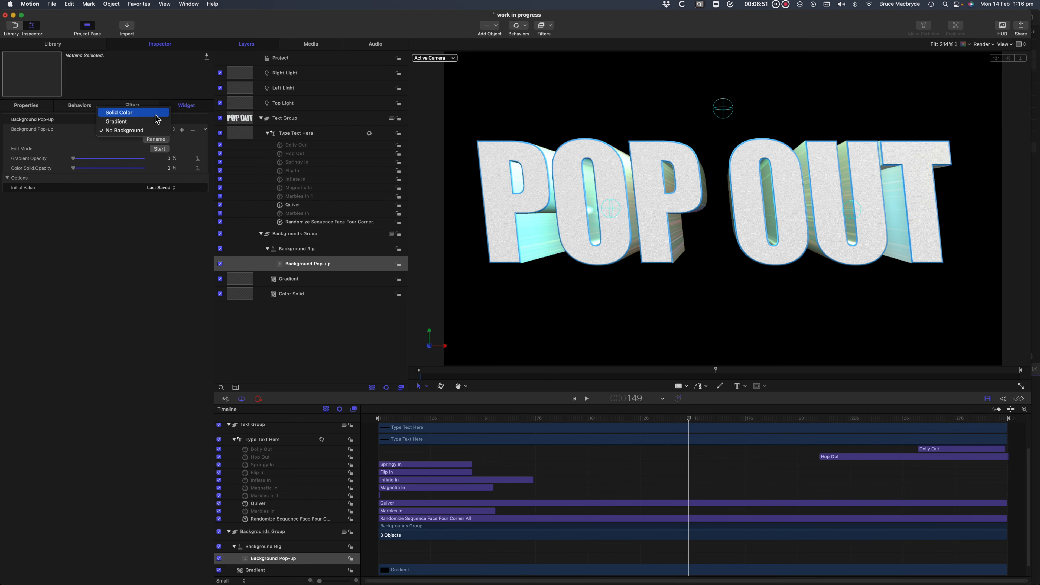
pyautogui.click(157, 122)
pyautogui.click(175, 131)
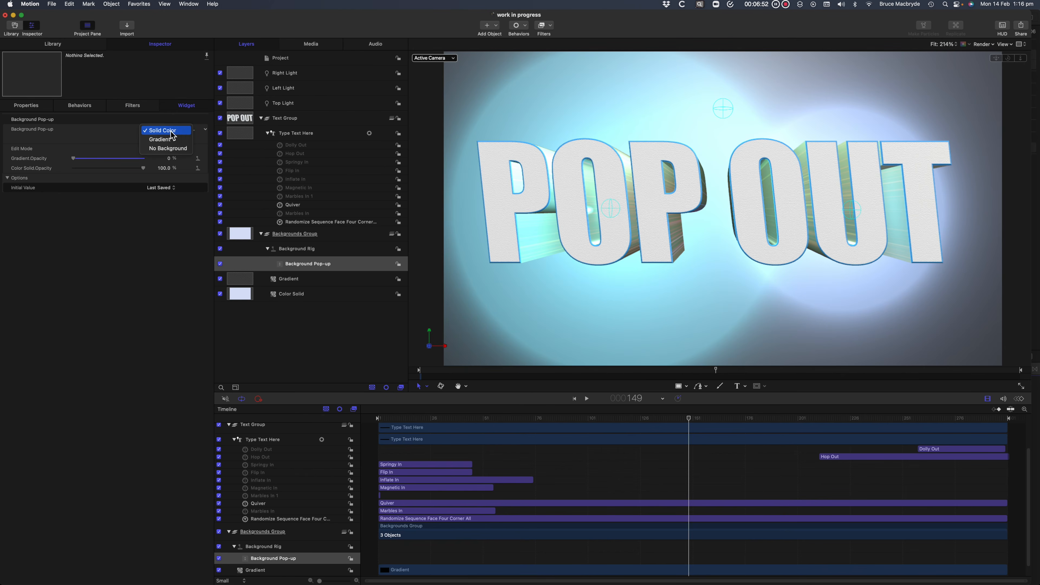
pyautogui.click(174, 134)
pyautogui.click(175, 130)
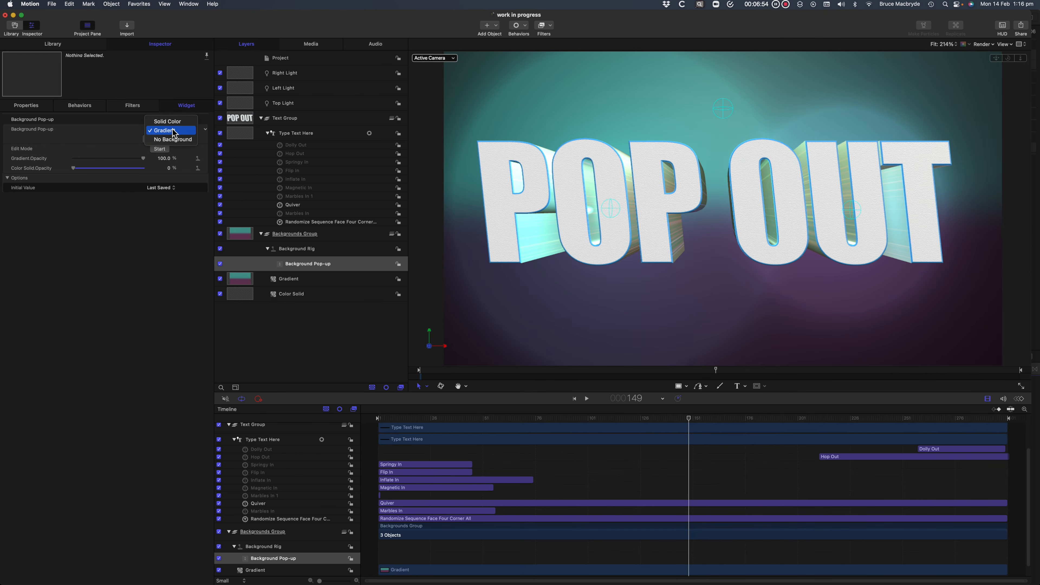
pyautogui.click(175, 138)
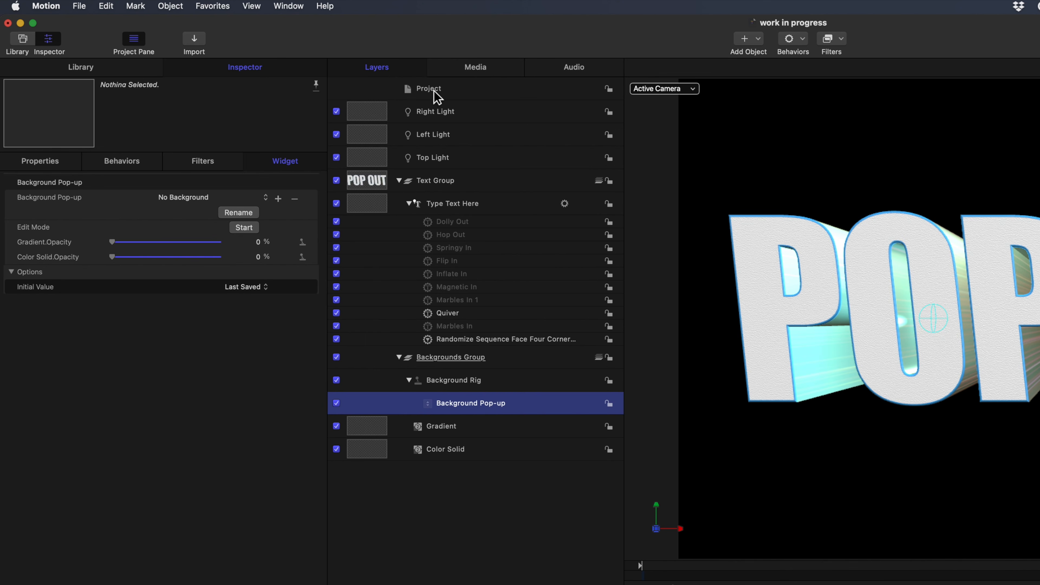
# Show the project's published parameters and check the options of the published background pop-up.
pyautogui.click(434, 97)
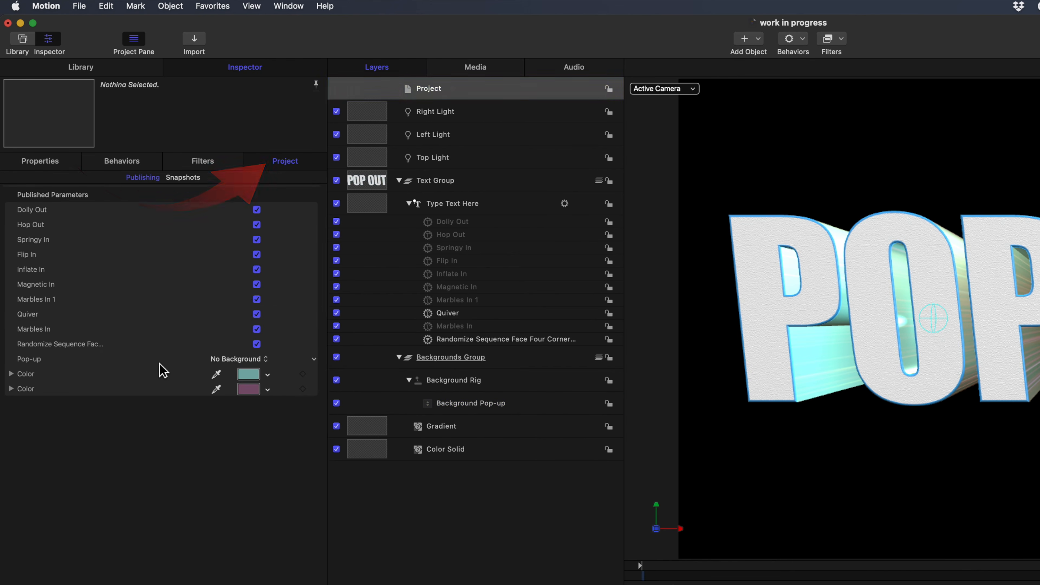
pyautogui.click(230, 360)
pyautogui.click(165, 370)
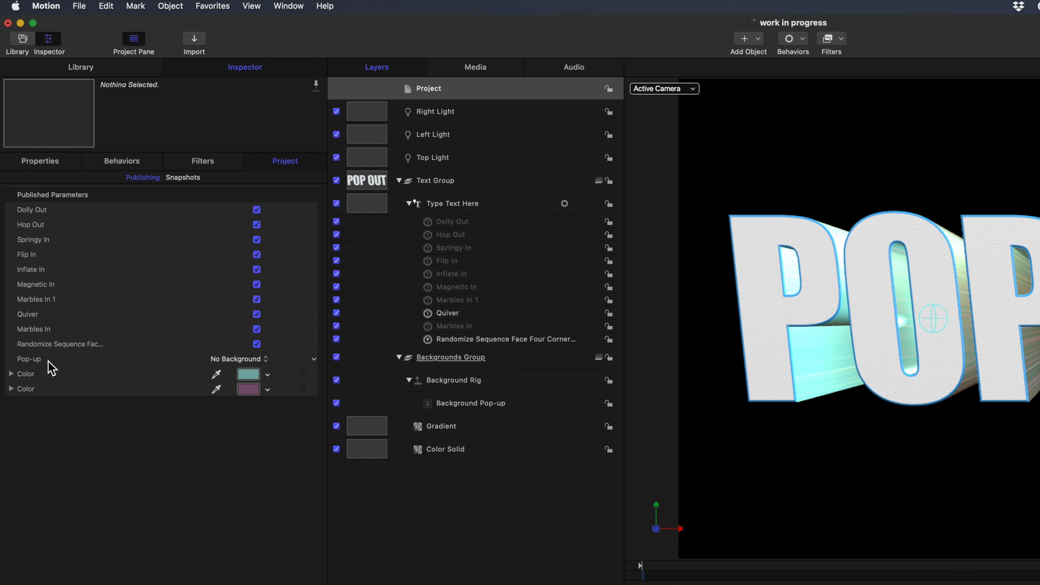
# Reorder the published parameters so that the teal Color, the purple Color and the Pop-up come first.
pyautogui.moveTo(37, 359); pyautogui.dragTo(42, 210)
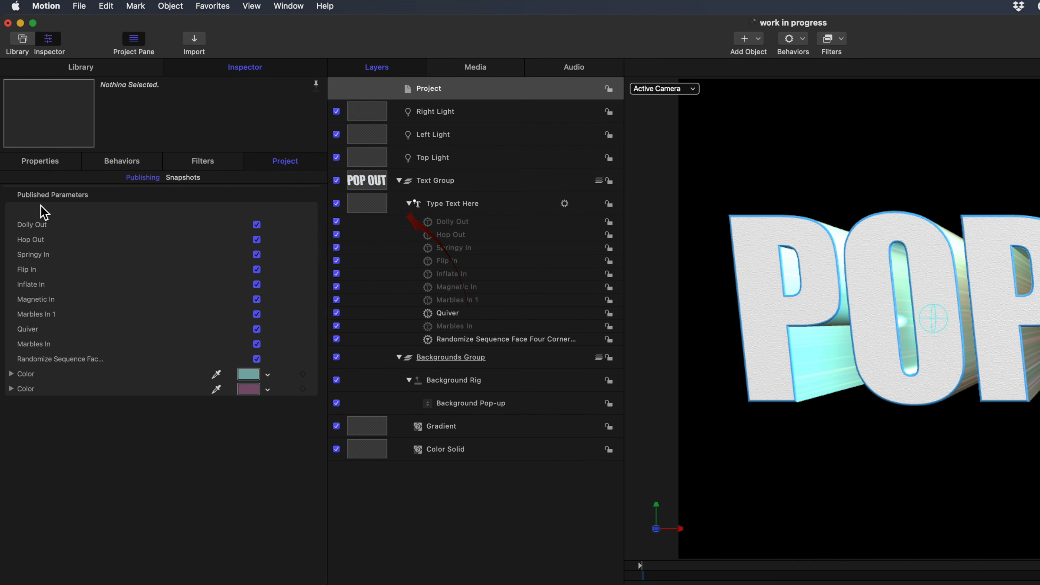
pyautogui.moveTo(48, 379); pyautogui.dragTo(58, 207)
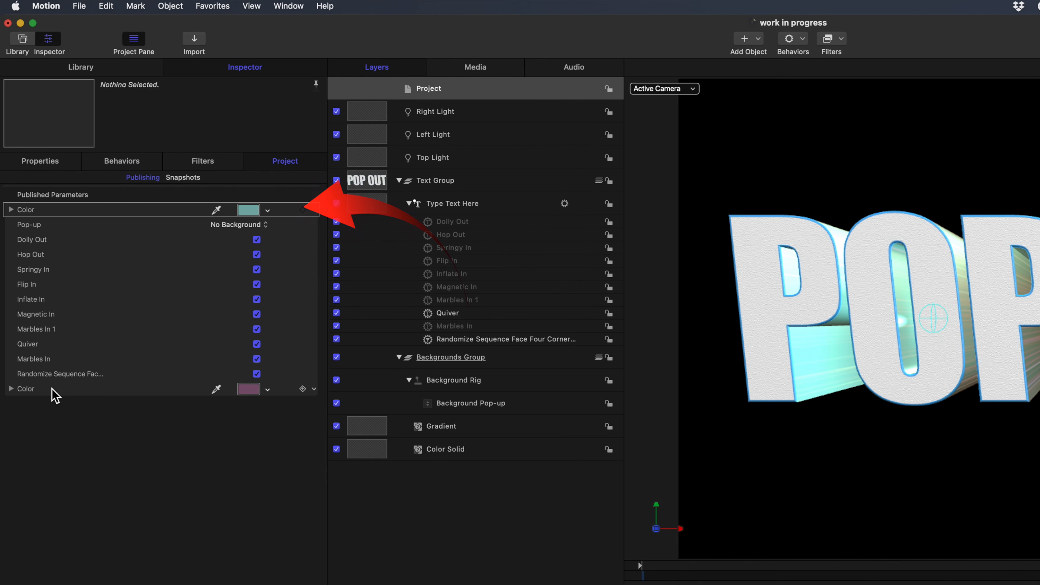
pyautogui.moveTo(51, 389); pyautogui.dragTo(57, 238)
pyautogui.moveTo(56, 232); pyautogui.dragTo(55, 240)
# Rename the teal published color Top Color and try to rename the purple one Bottom Color.
pyautogui.doubleClick(26, 209)
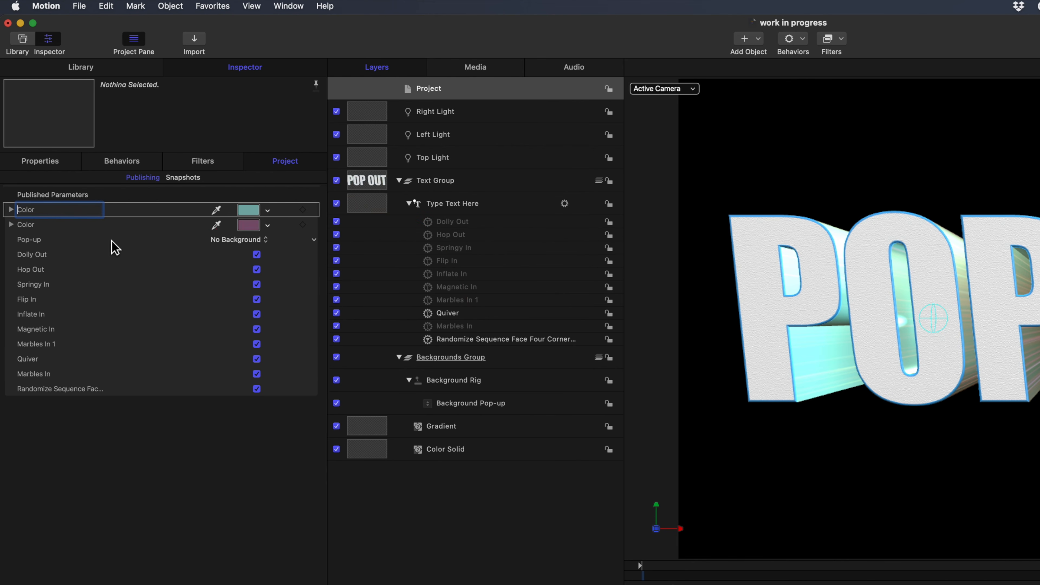
pyautogui.write('Top')
pyautogui.doubleClick(37, 225)
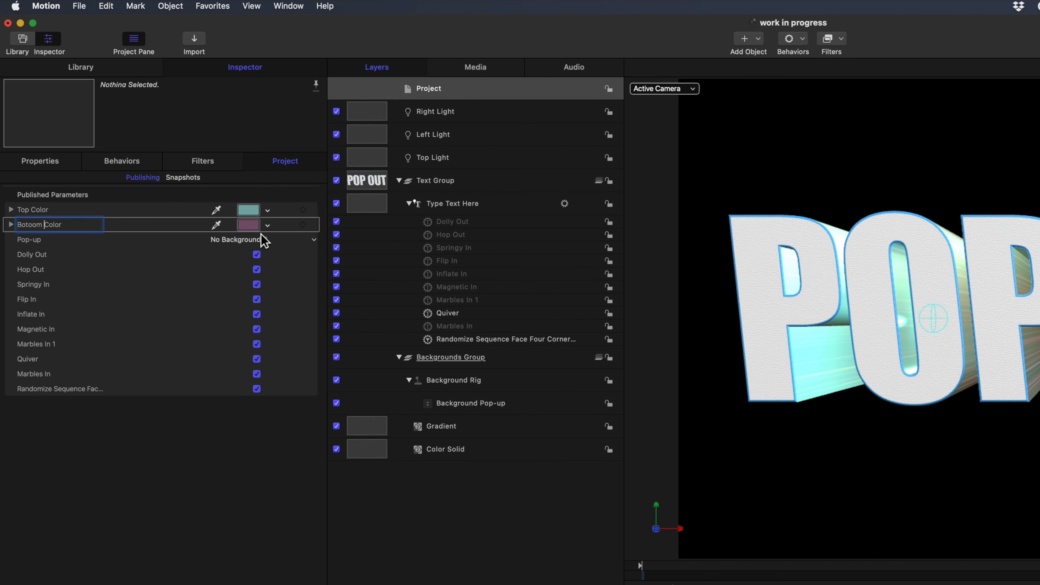
# Remove the added word from the second color parameter's name and pick a slightly more muted purple for it.
pyautogui.click(249, 225)
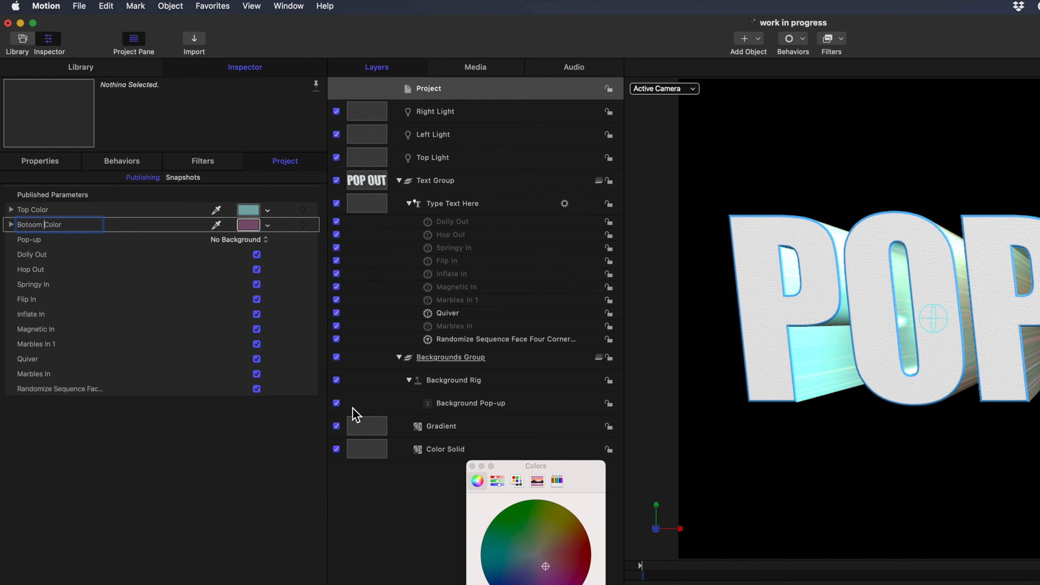
pyautogui.press('BackSpace')
pyautogui.press('BackSpace')
pyautogui.press('BackSpace')
pyautogui.press('BackSpace')
pyautogui.press('BackSpace')
pyautogui.press('BackSpace')
pyautogui.press('BackSpace')
pyautogui.click(564, 553)
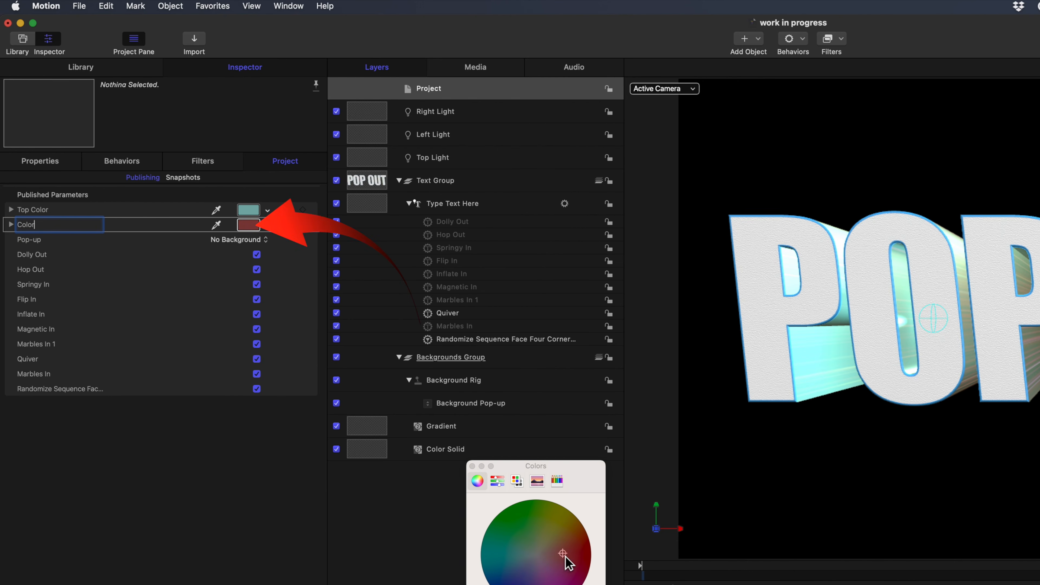
pyautogui.click(543, 565)
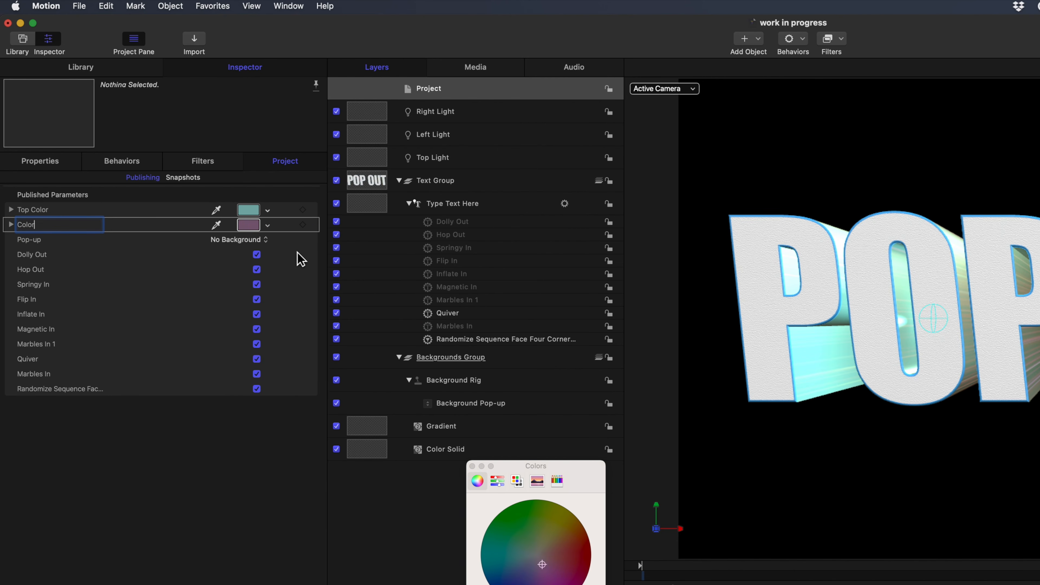
# Put Hop Out and Dolly Out last among the published parameters and disable every behavior except Inflate In, Quiver and Dolly Out.
pyautogui.moveTo(32, 254); pyautogui.dragTo(45, 387)
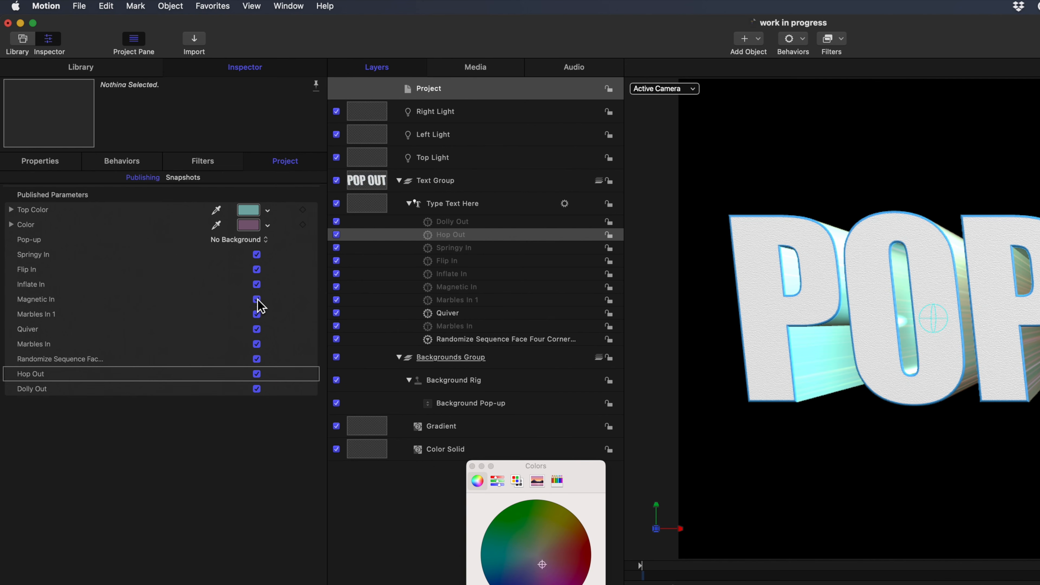
pyautogui.click(257, 269)
pyautogui.click(257, 254)
pyautogui.click(257, 314)
pyautogui.click(257, 299)
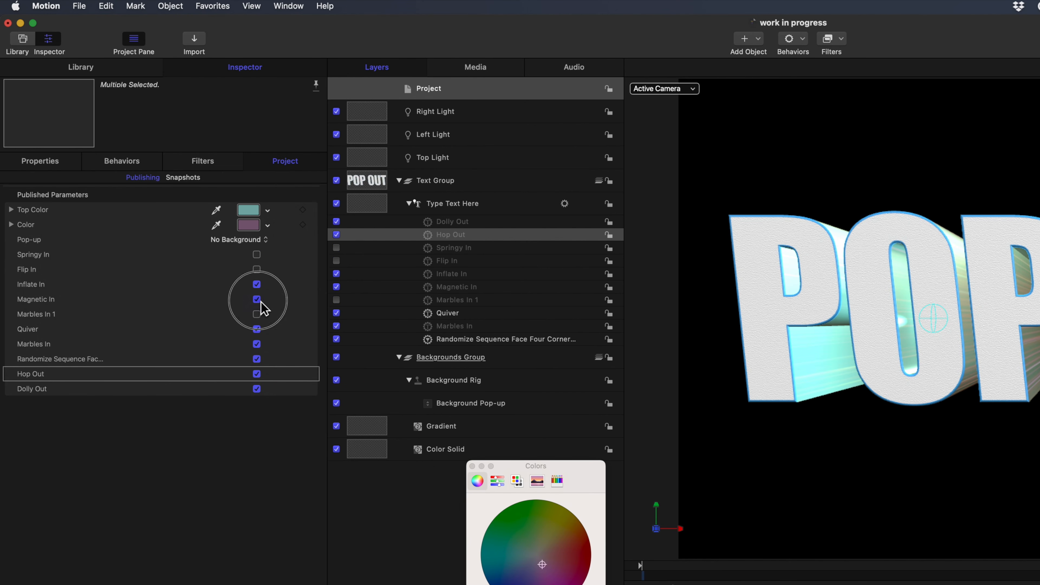
pyautogui.click(257, 344)
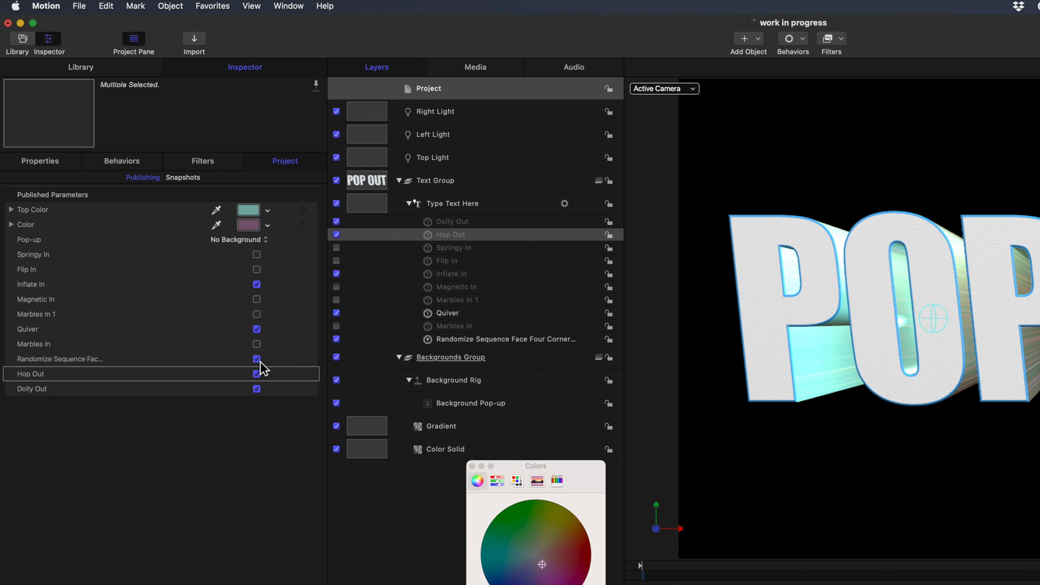
pyautogui.click(257, 359)
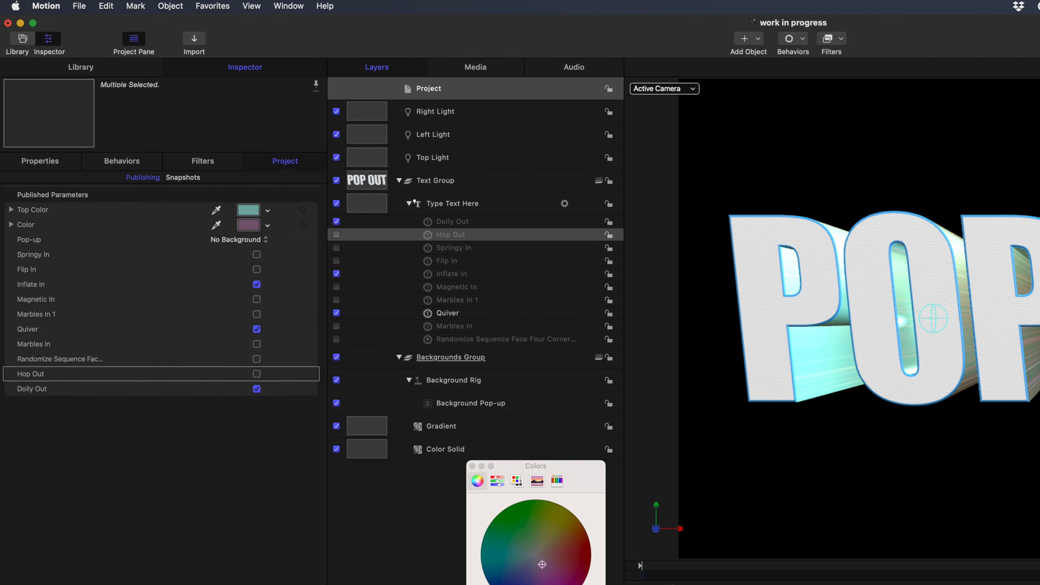
# Save the project as a Final Cut Pro title template, enter Pop Out as its name and choose its category.
pyautogui.click(80, 6)
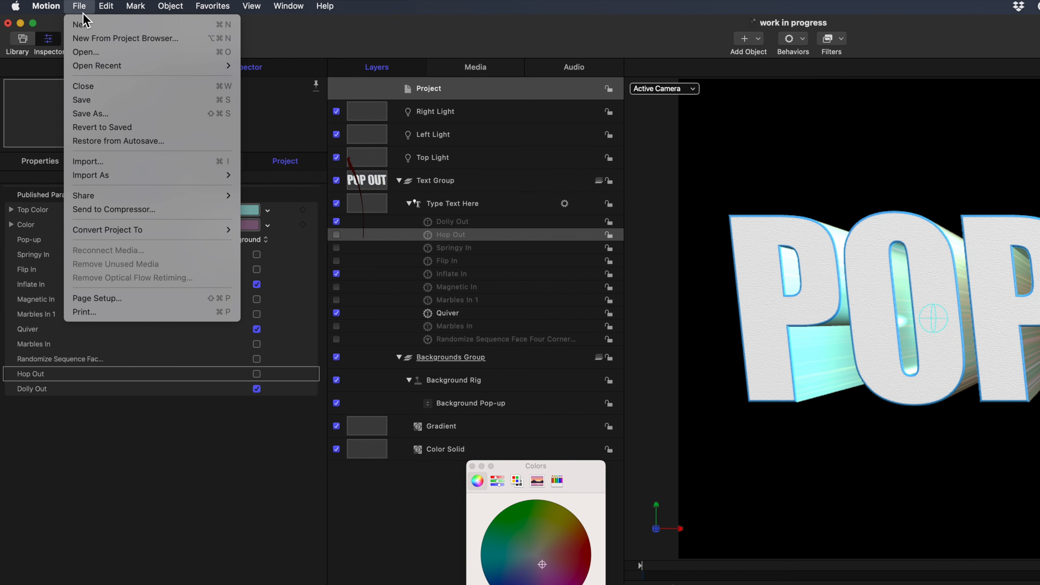
pyautogui.click(91, 100)
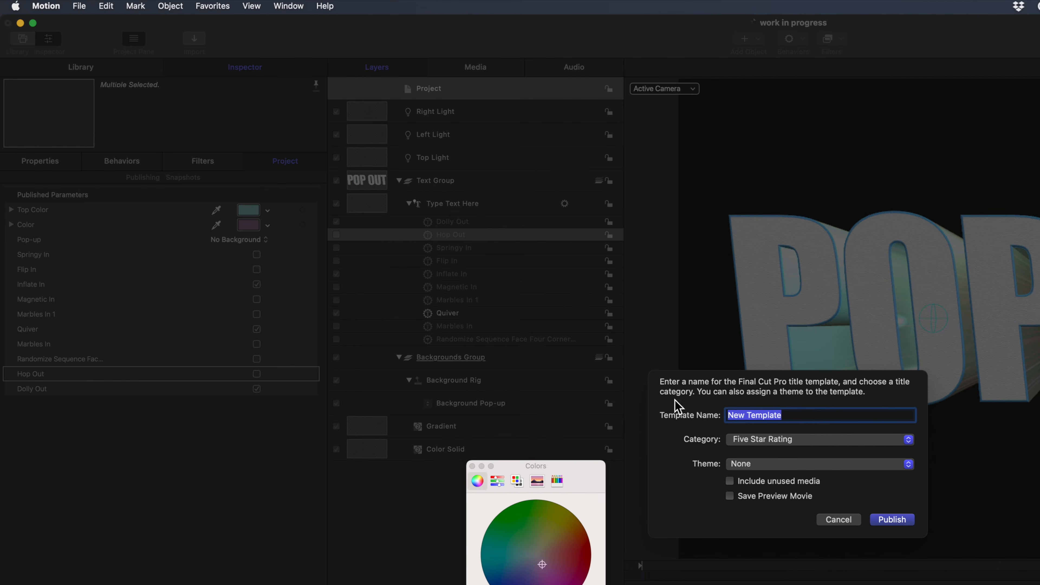
pyautogui.write('Opo Out')
pyautogui.press('super+a')
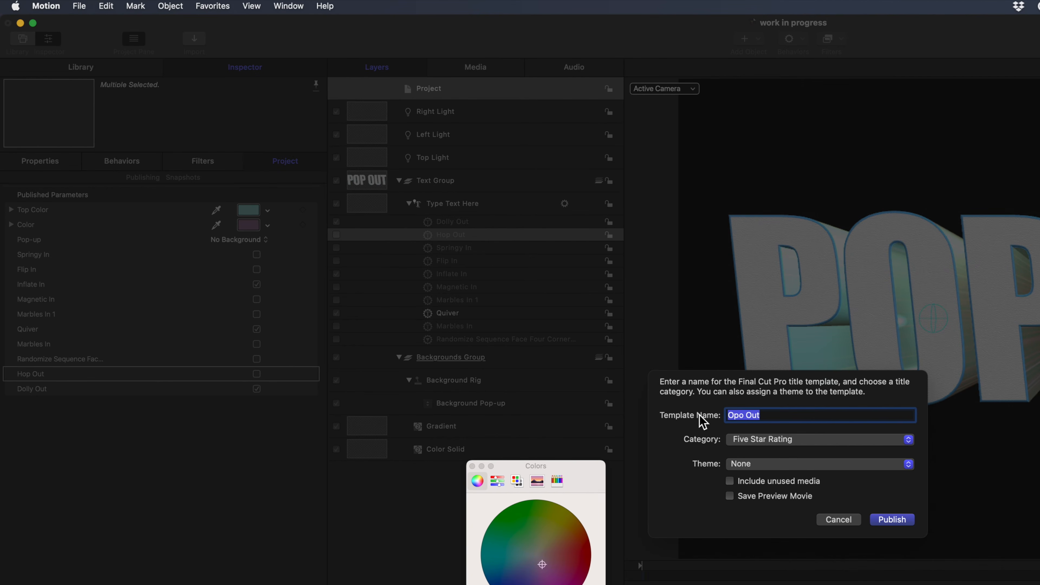
pyautogui.write('Pop')
pyautogui.click(751, 440)
pyautogui.click(758, 584)
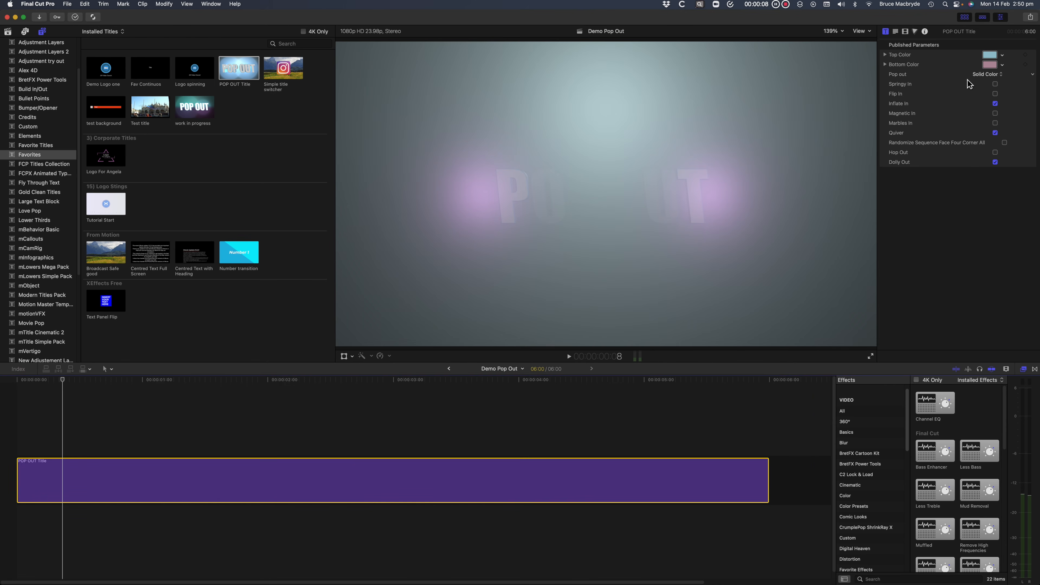
# In Final Cut Pro, set the POP OUT title's published Pop out parameter to No Background.
pyautogui.click(998, 75)
pyautogui.click(996, 81)
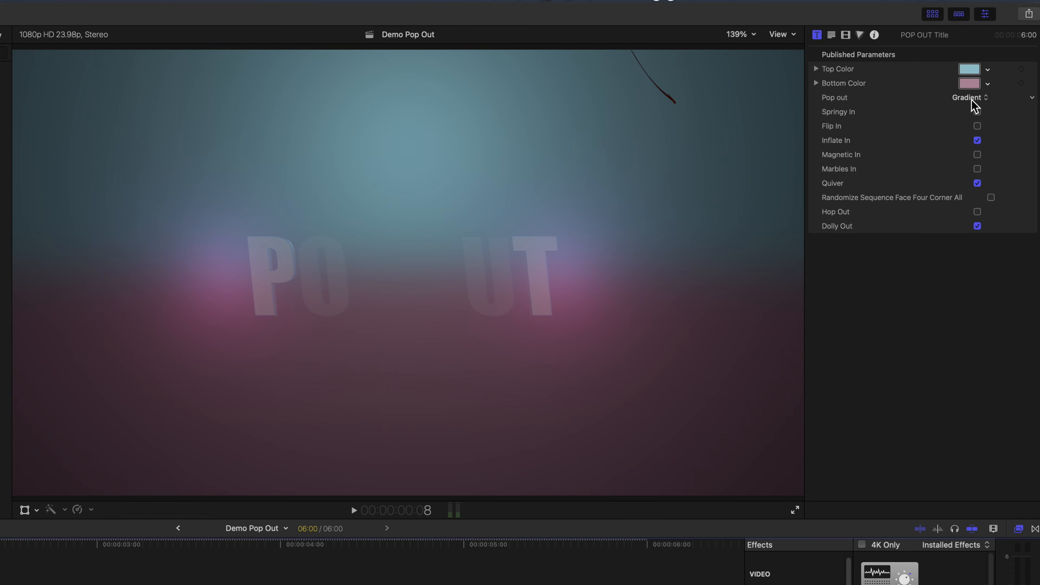
pyautogui.click(973, 100)
pyautogui.click(985, 113)
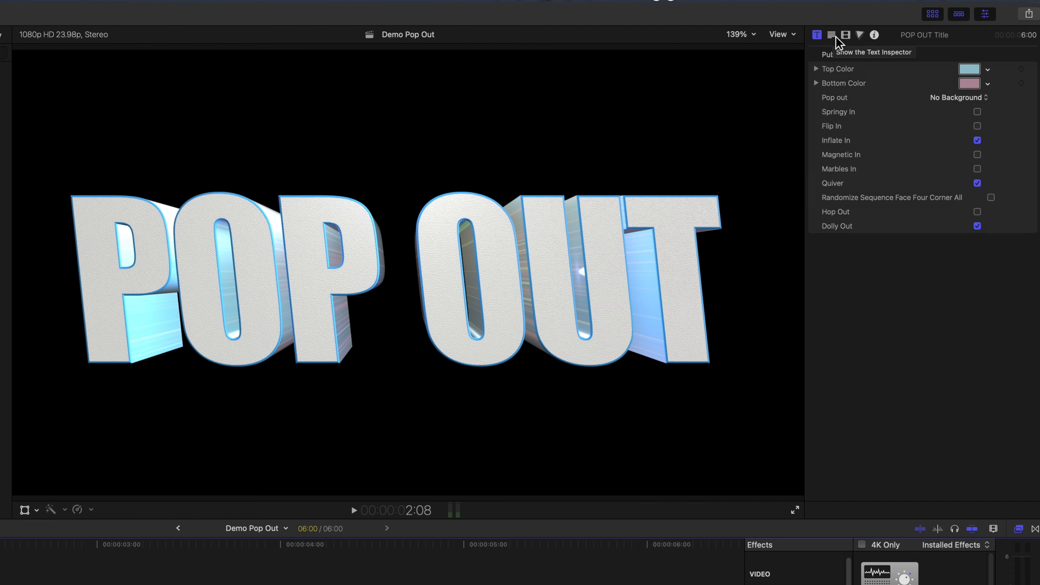
# Examine the POP OUT title's text settings, including its formatting, 3D Text, lighting and material options.
pyautogui.click(835, 37)
pyautogui.scroll(-10, 920, 315)
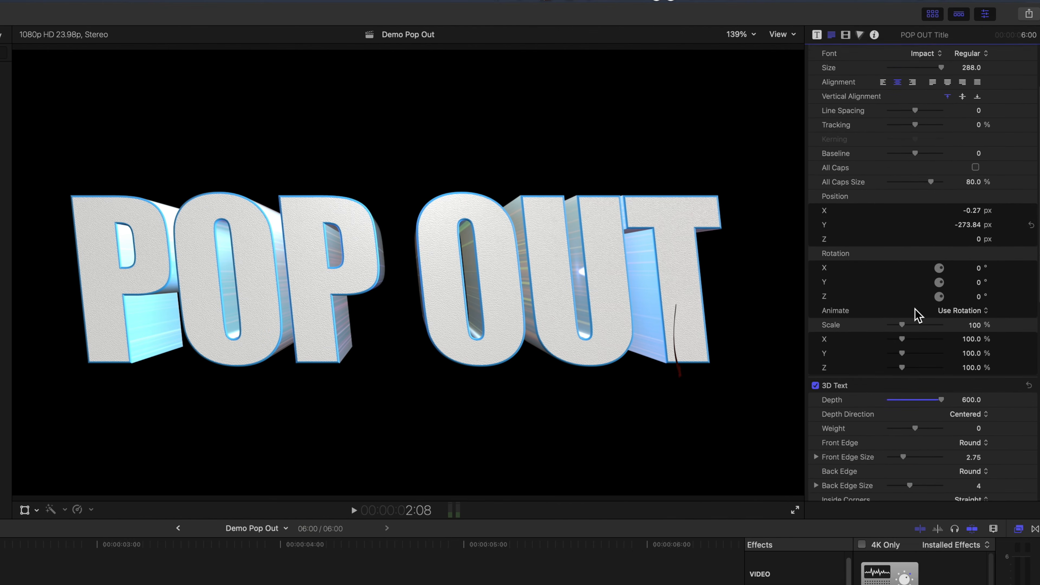
pyautogui.scroll(-4, 916, 311)
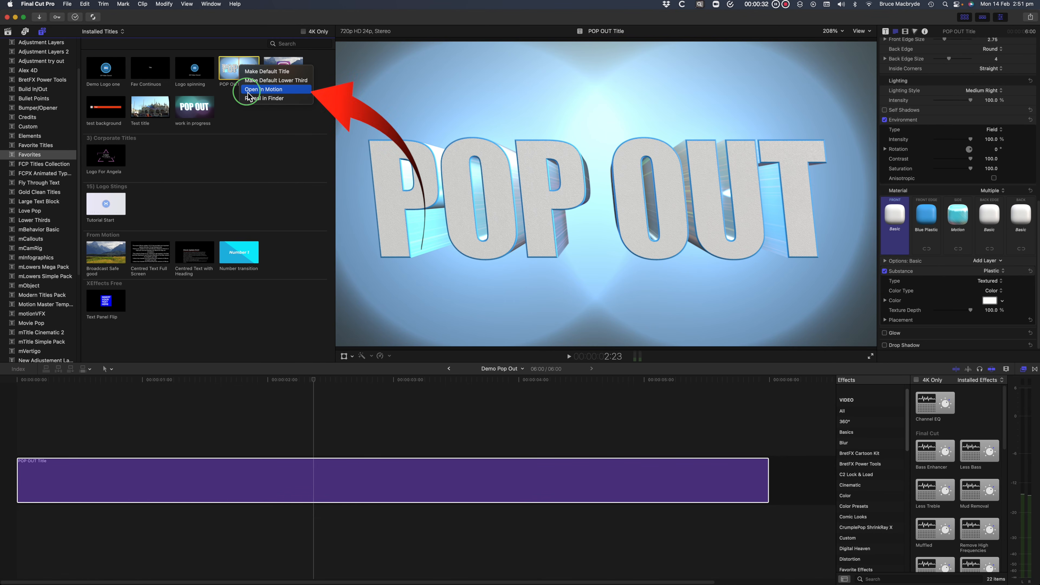
# Open the POP OUT Title template in Motion, rename its published Pop out parameter Change Backgrounds and enable Springy In.
pyautogui.click(248, 92)
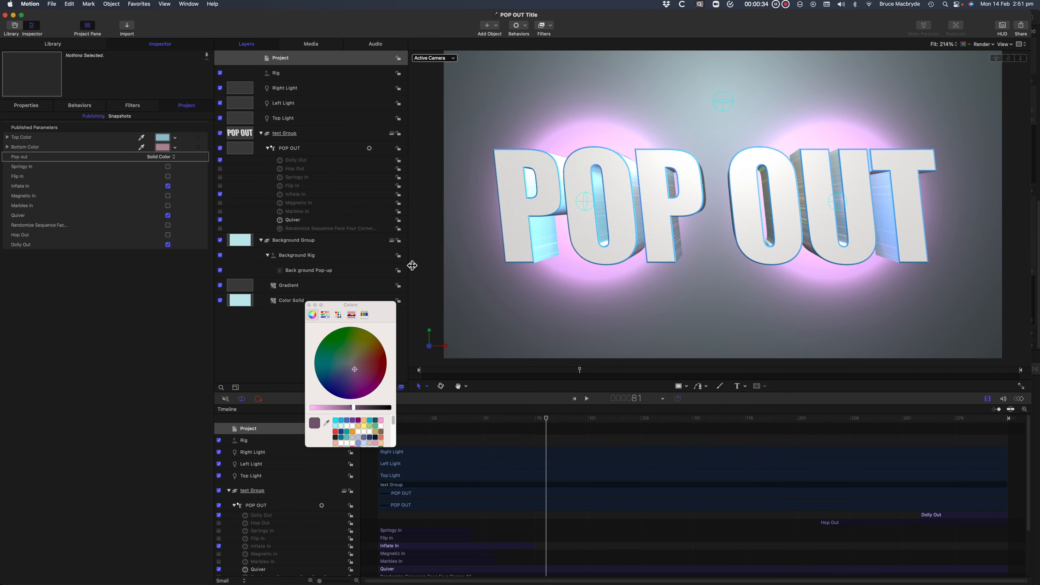
pyautogui.write('Chnage')
pyautogui.write(' Backgrounds')
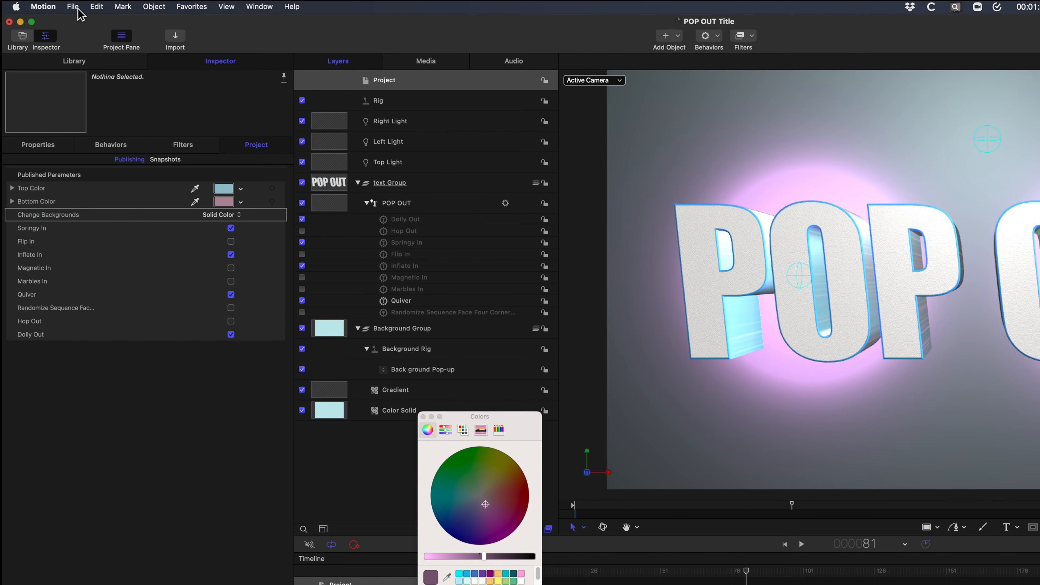
# Save the edited template and, in Final Cut Pro, add the updated POP OUT Title above the existing title at the timeline's start.
pyautogui.click(76, 8)
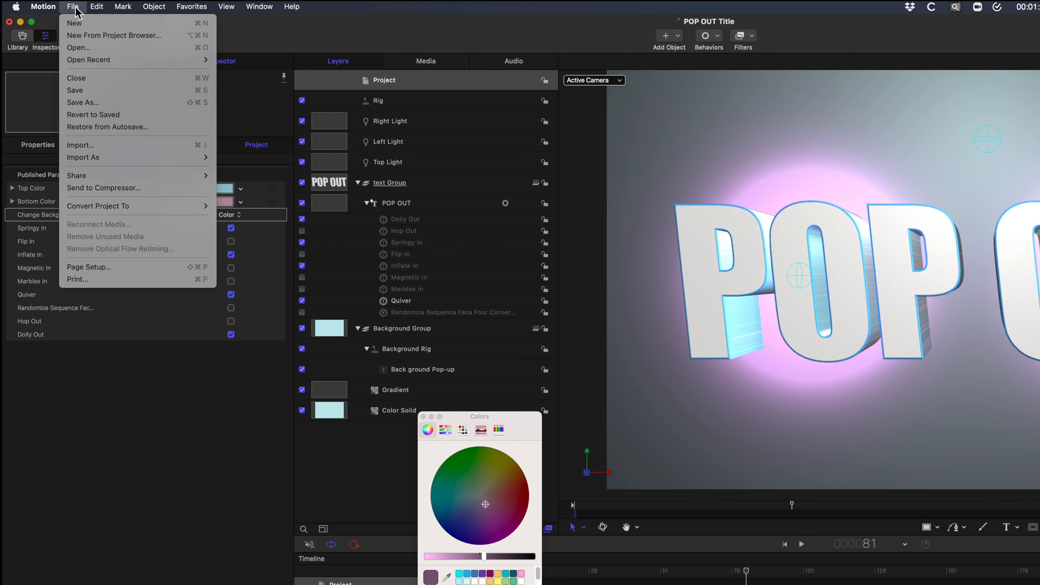
pyautogui.click(89, 91)
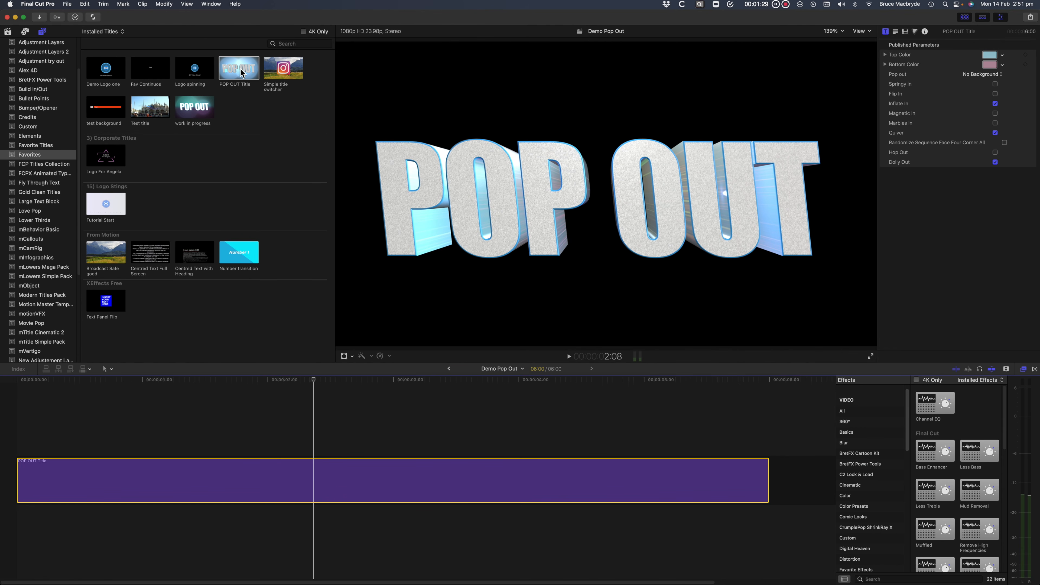
pyautogui.moveTo(239, 72); pyautogui.dragTo(25, 442)
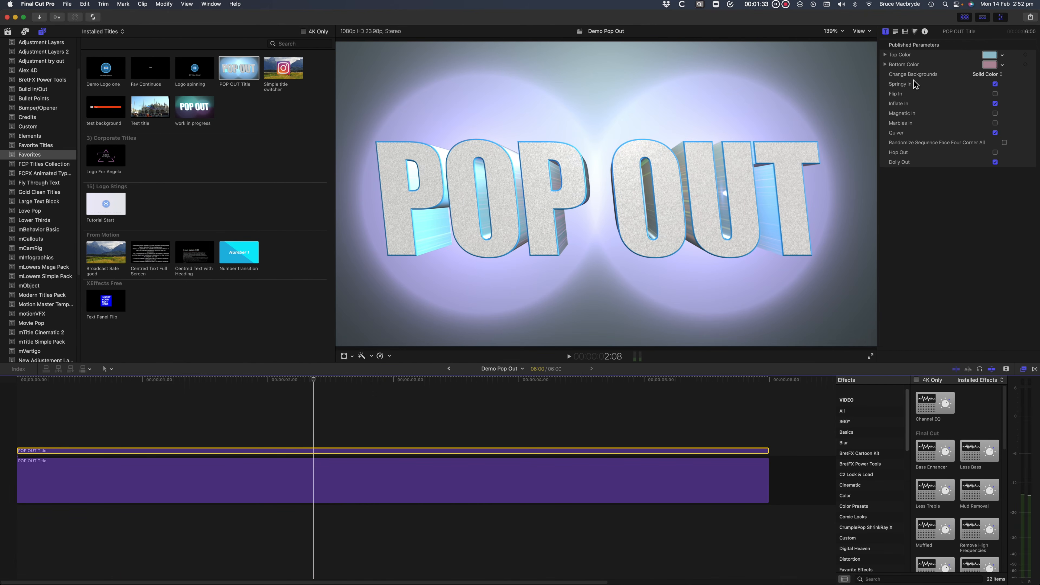